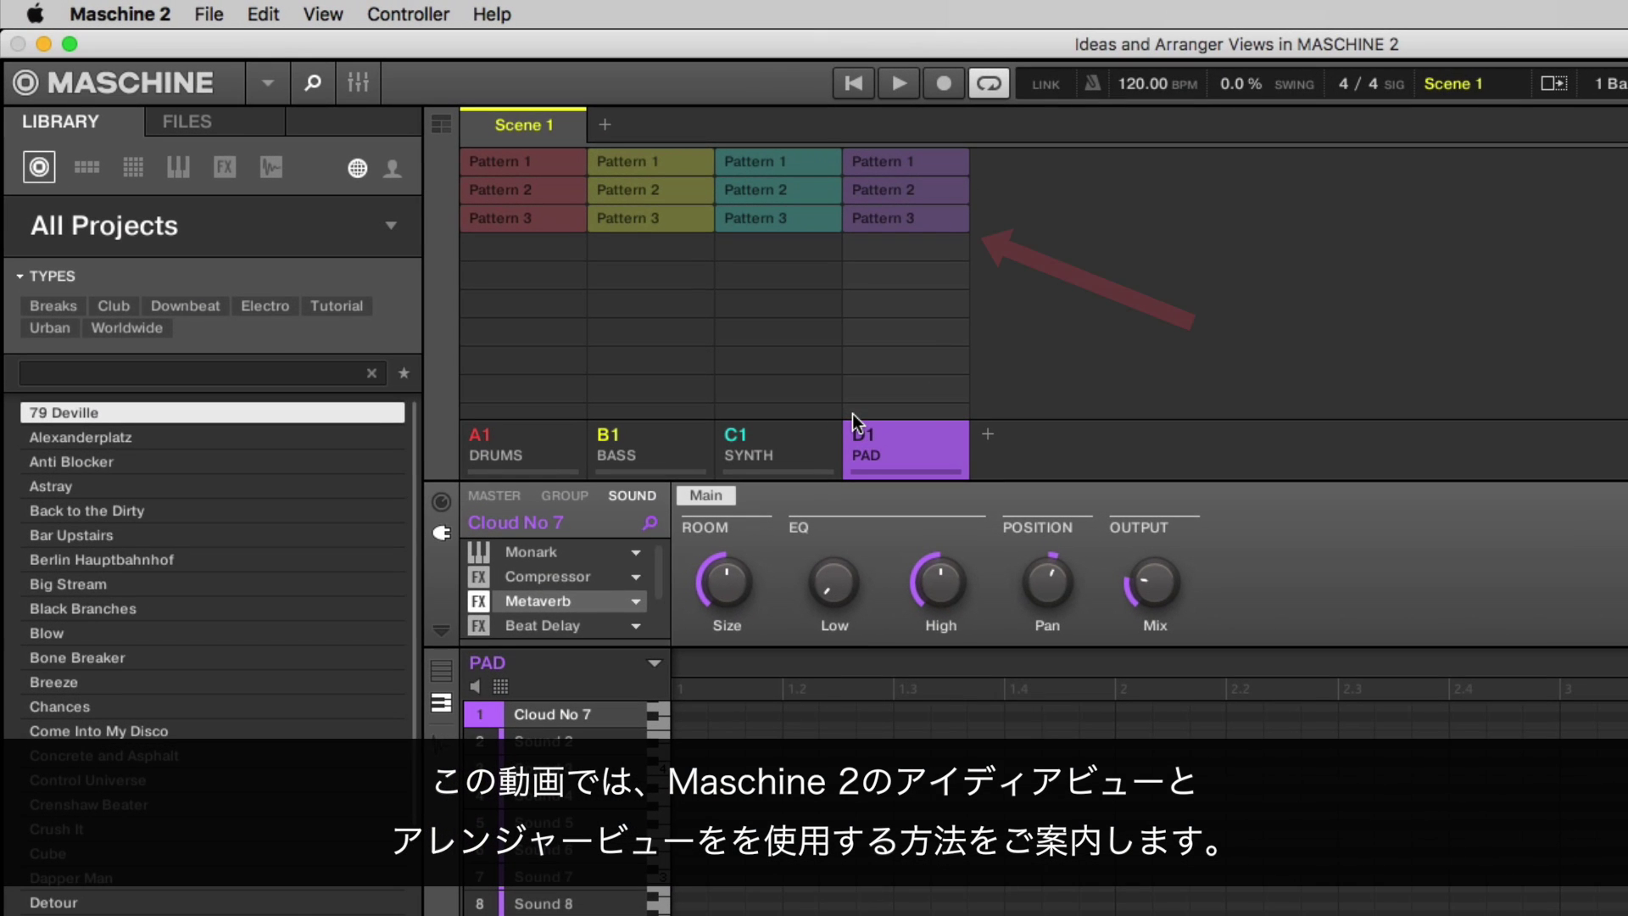
left_click(443, 124)
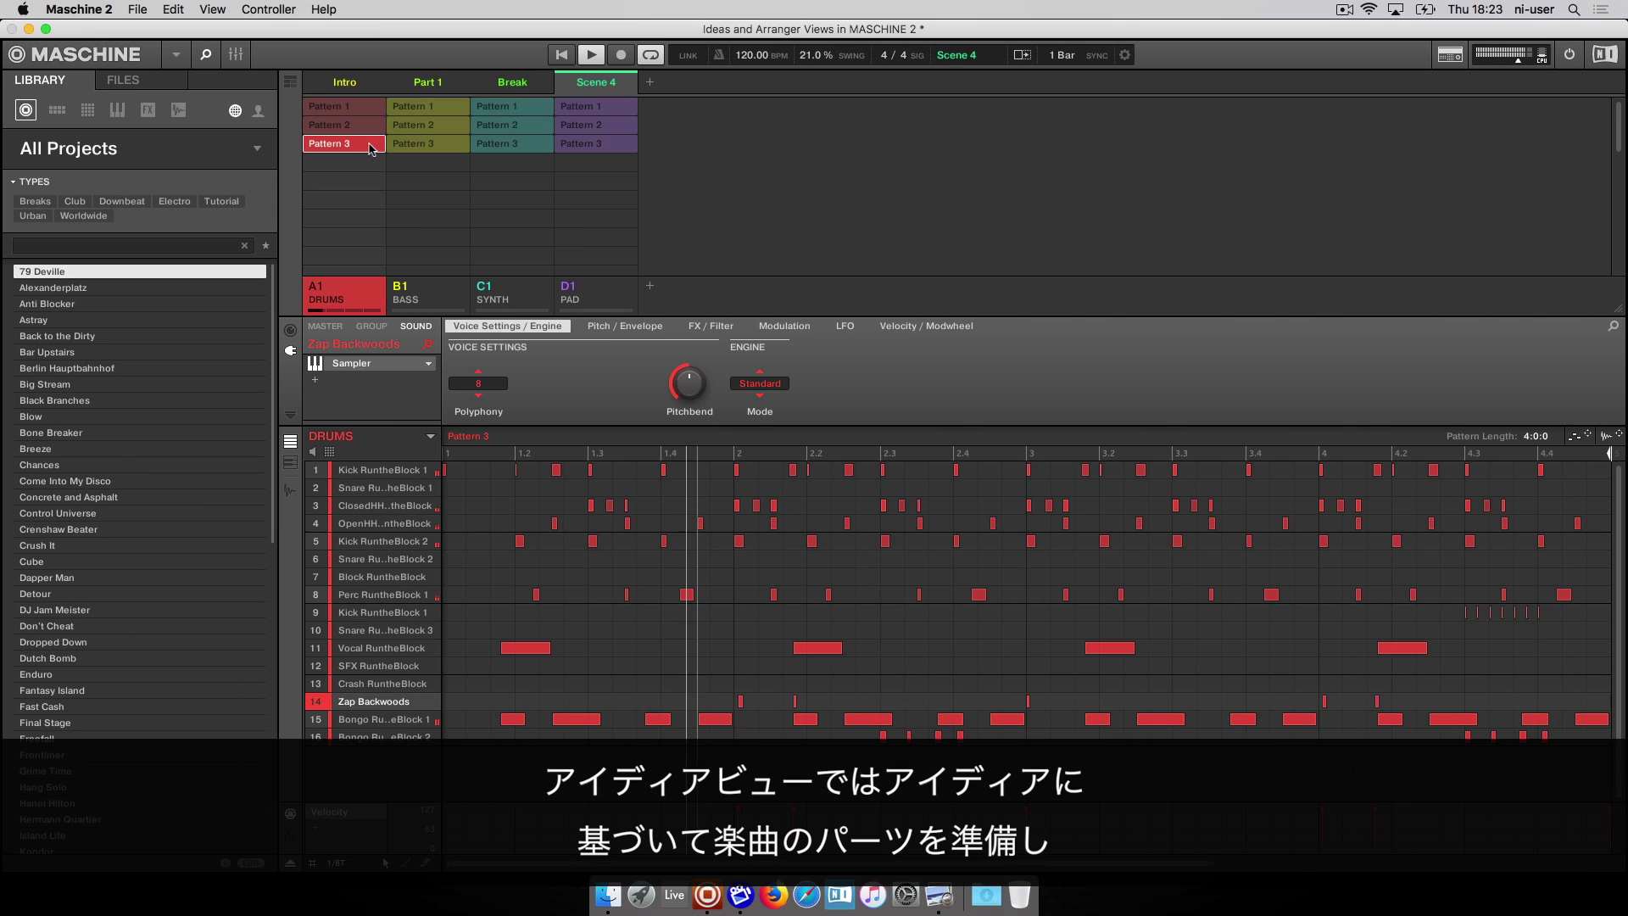
left_click(447, 127)
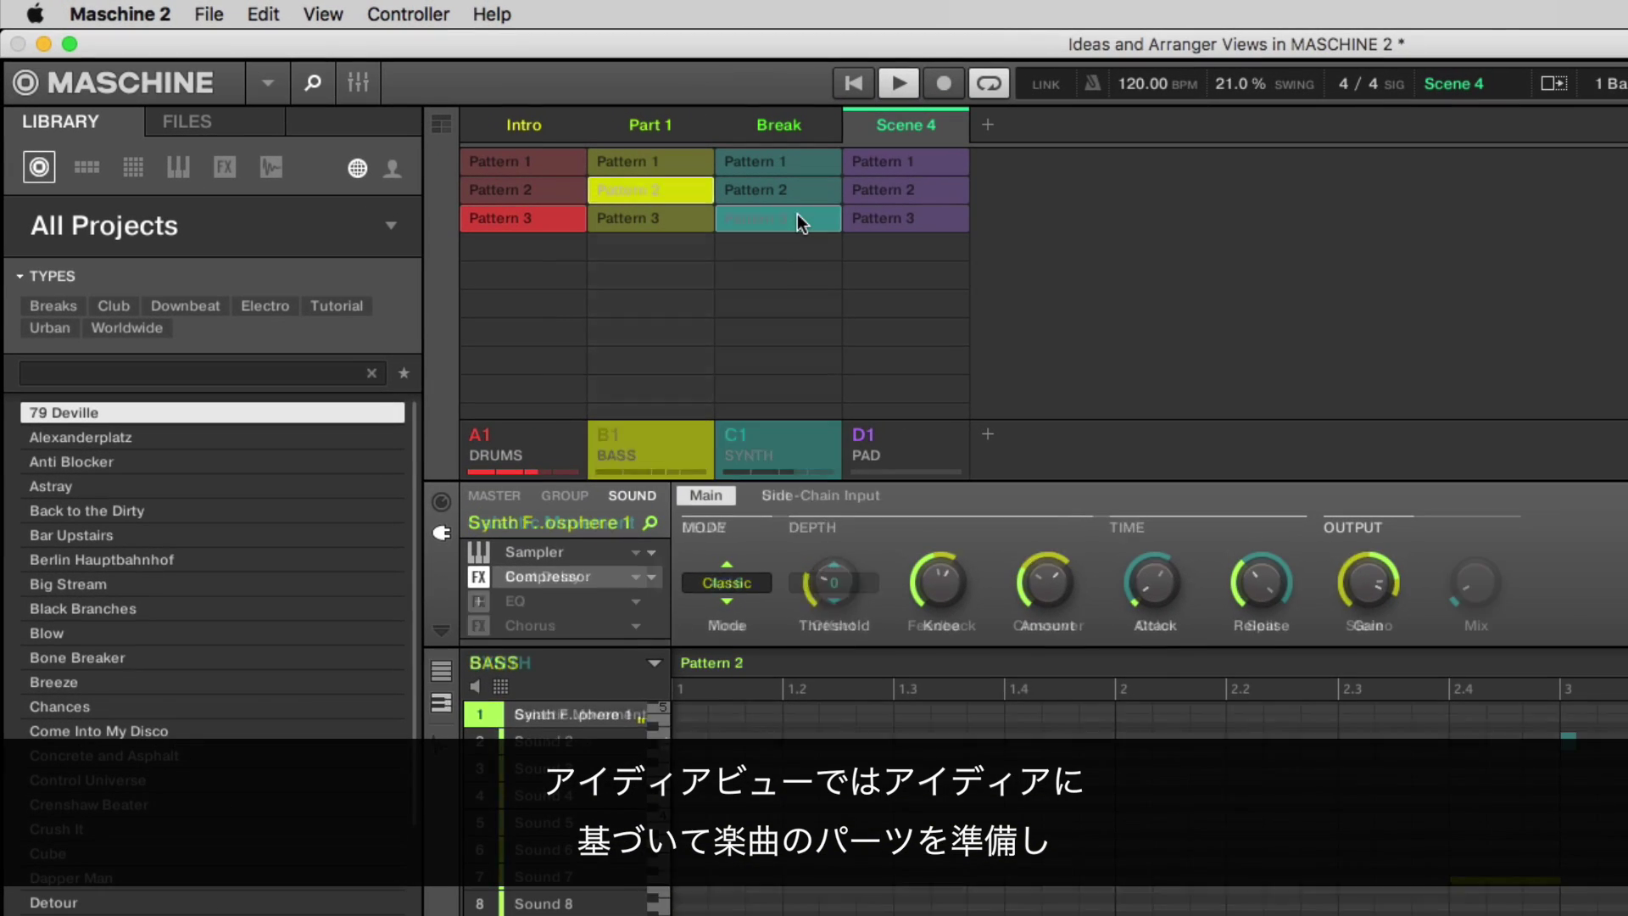
left_click(524, 145)
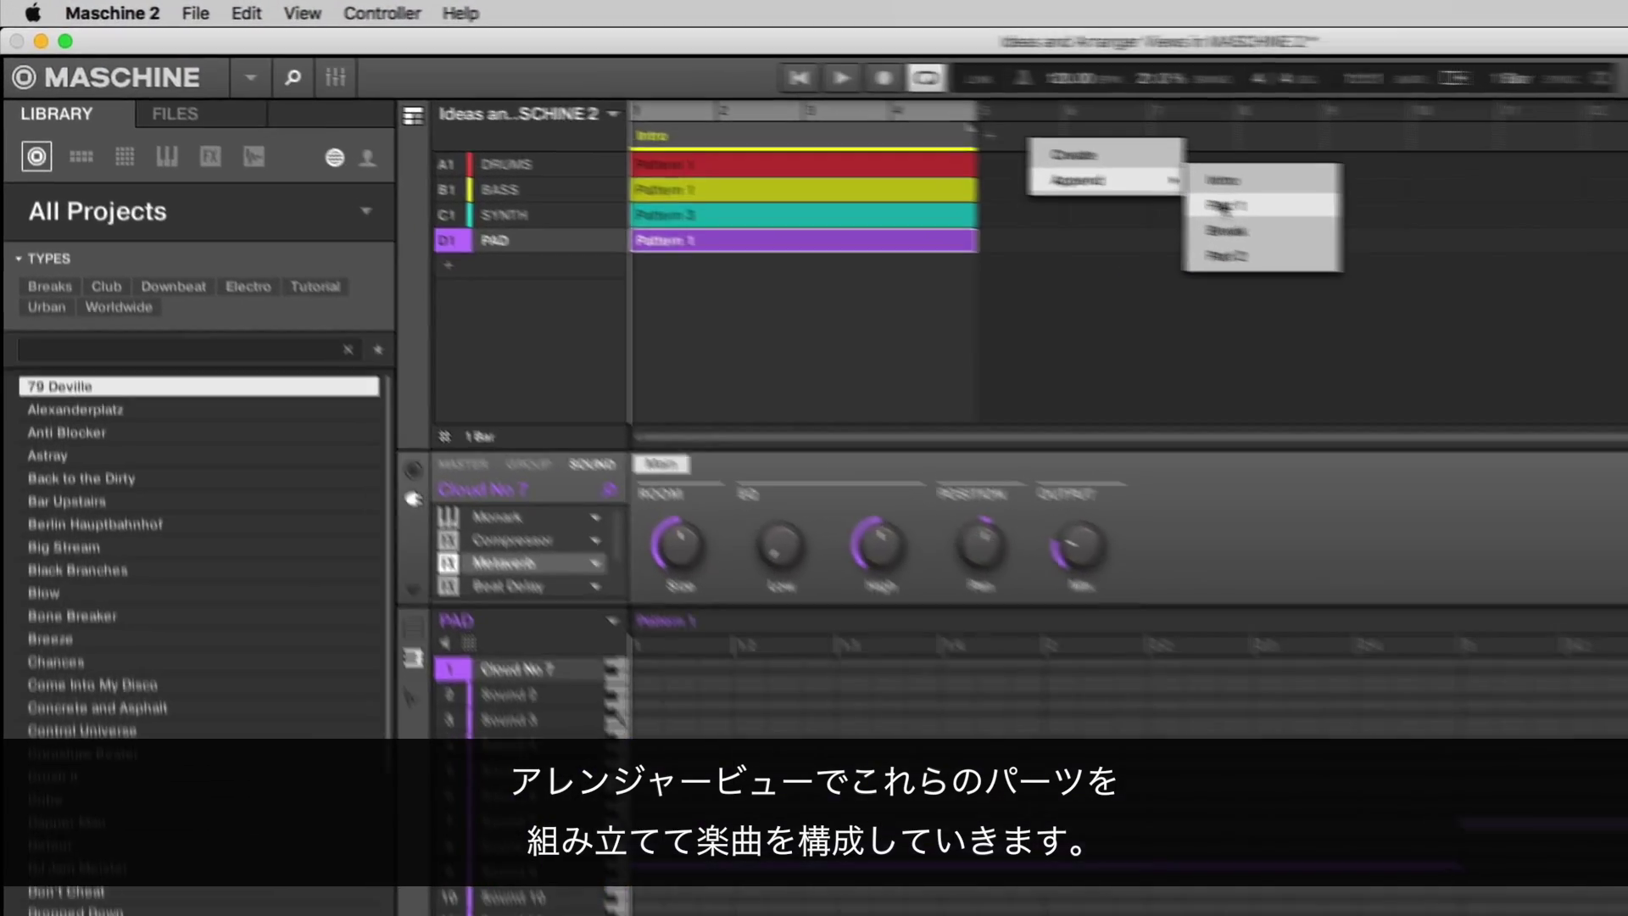
left_click(862, 144)
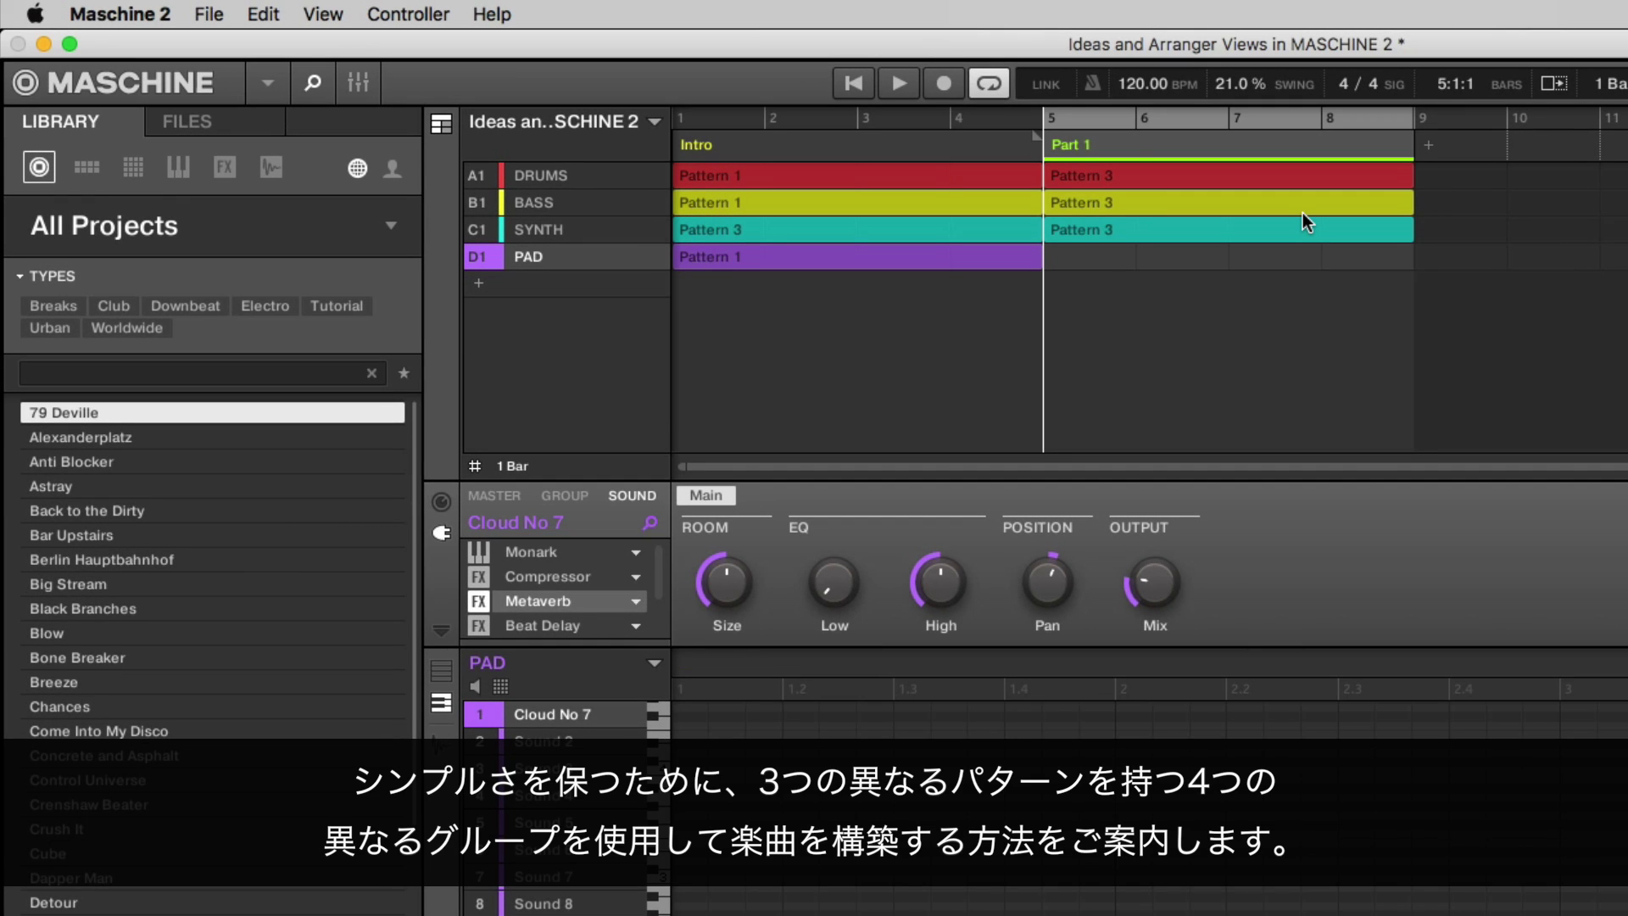
left_click(442, 125)
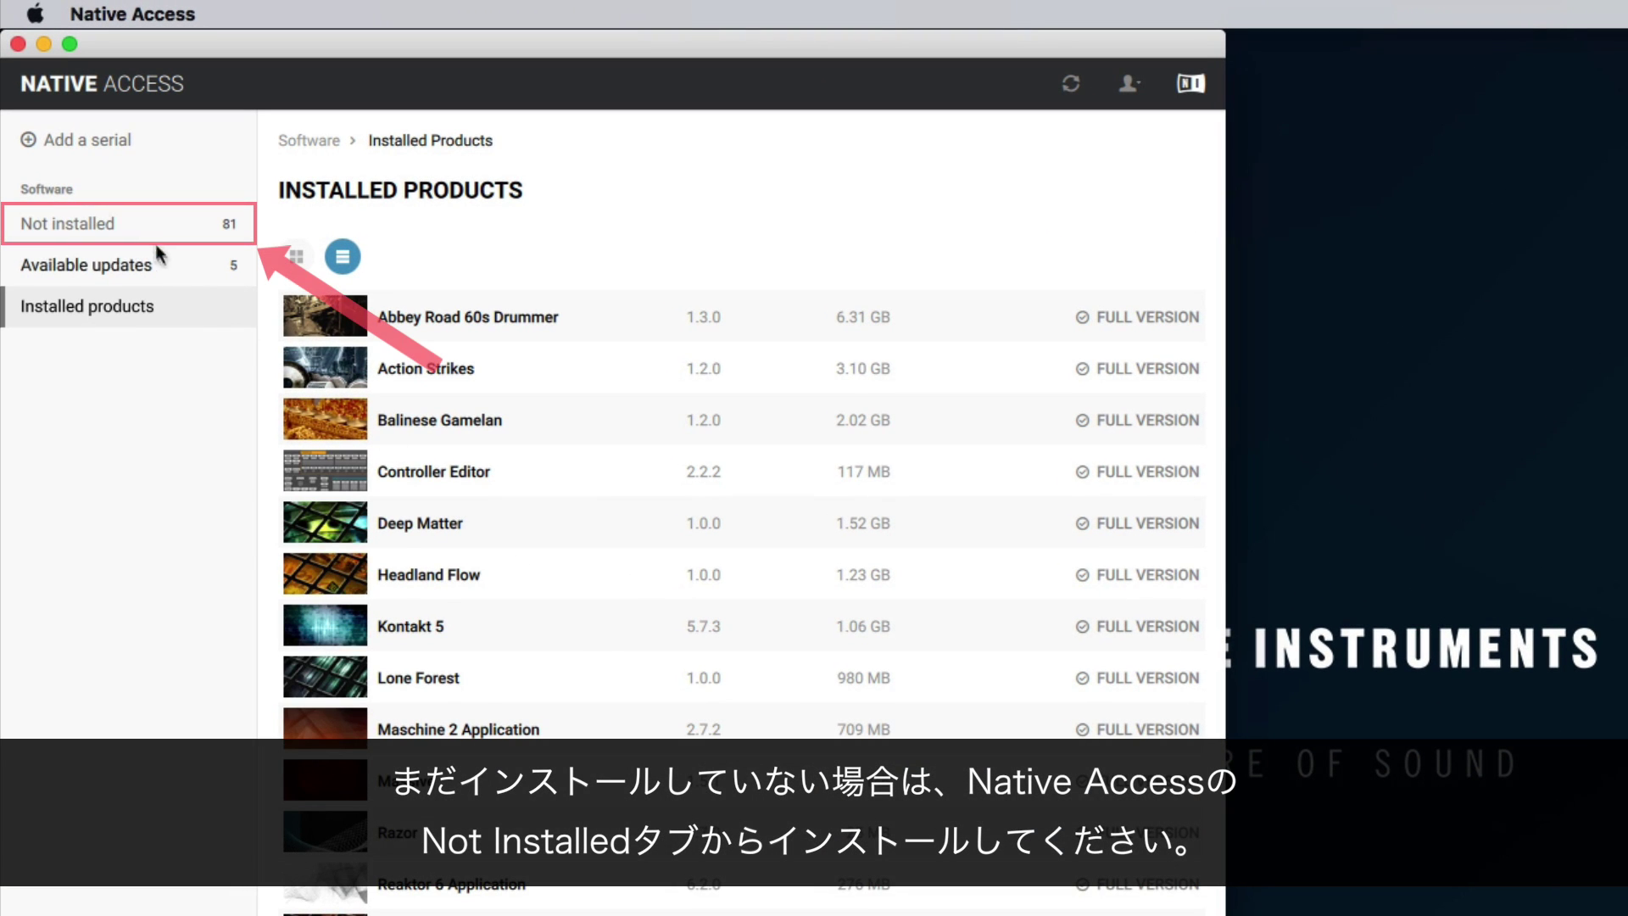
Step: Browse the list of products that are not installed in Native Access
left_click(139, 227)
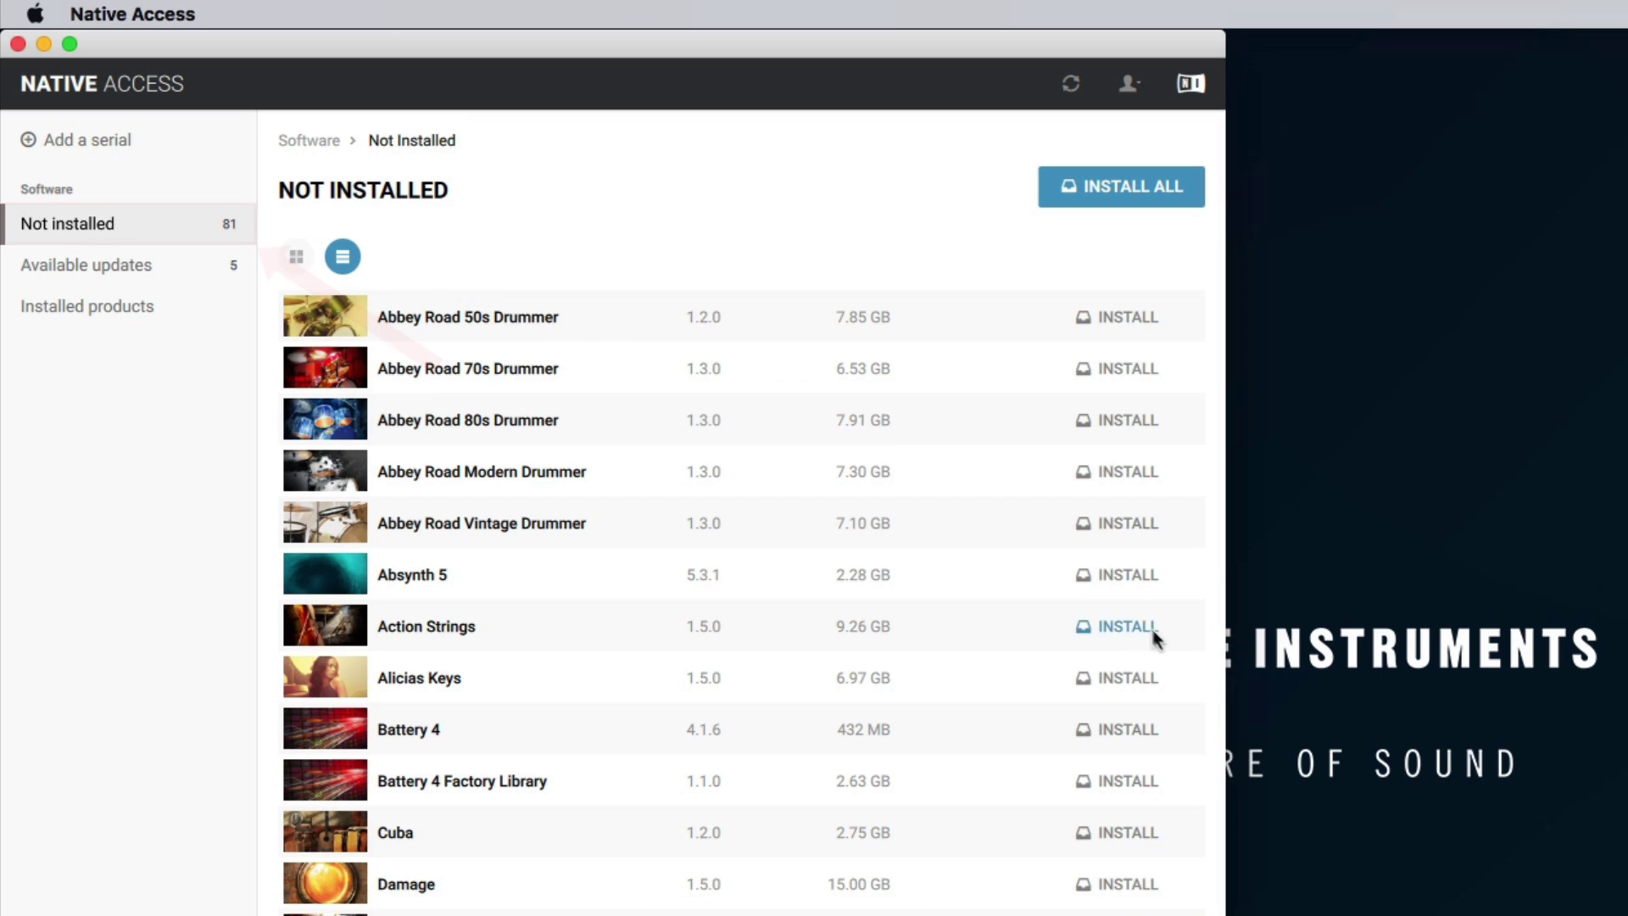
scroll(1220, 686, "down", 15)
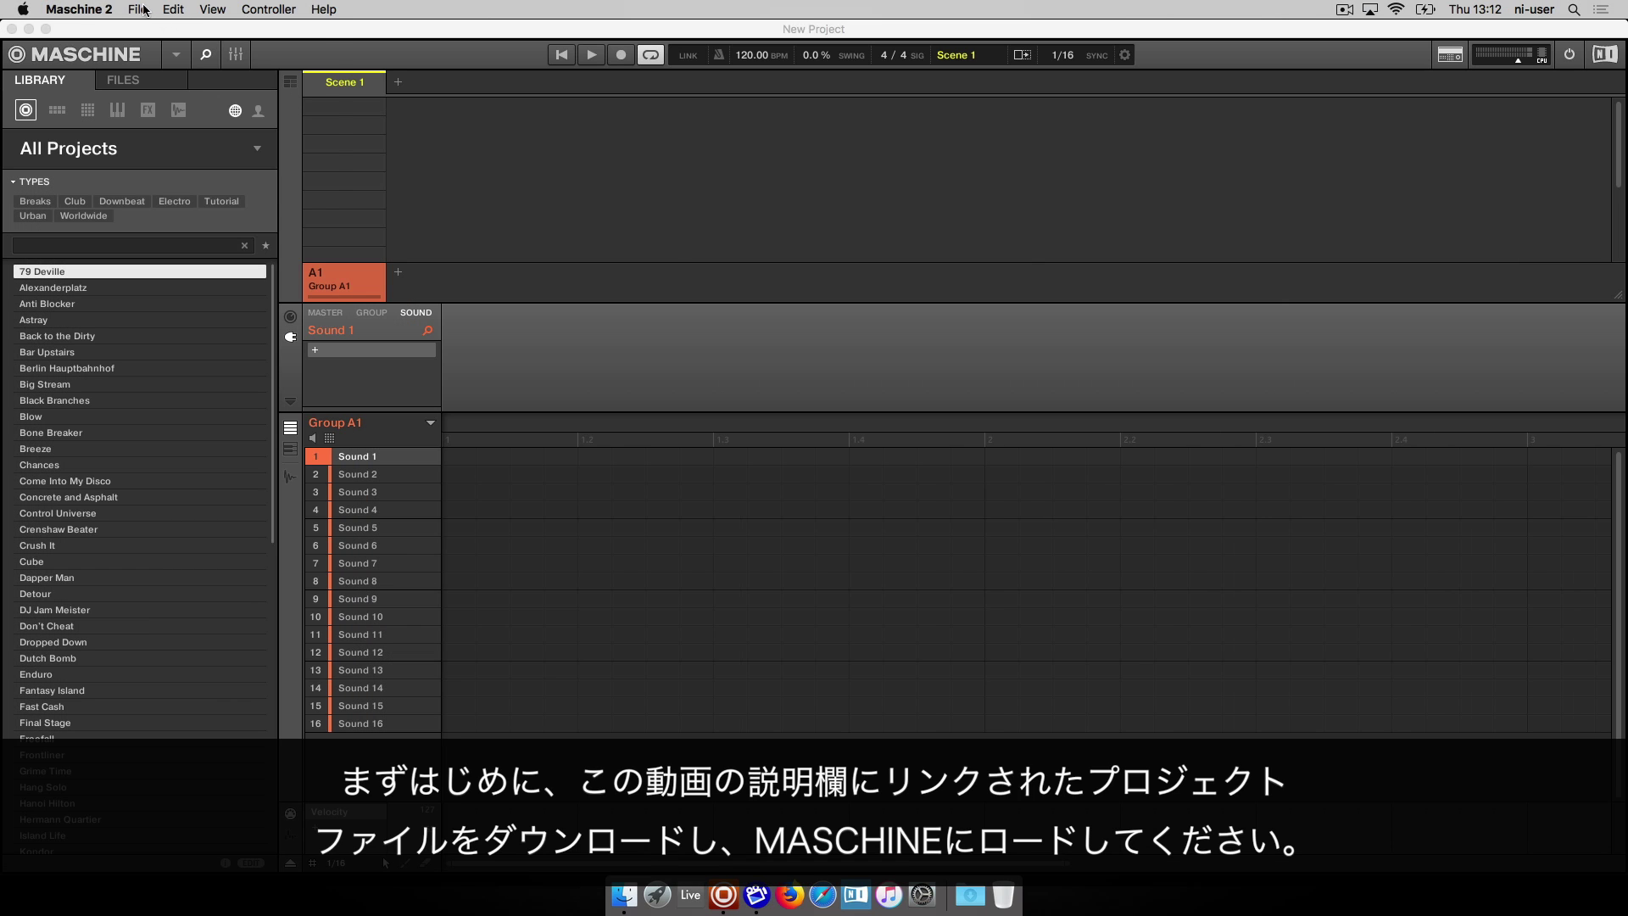
Step: In Maschine 2, open the project "Ideas and Arranger Views in MASCHINE 2.mxprj" from the Desktop
left_click(144, 10)
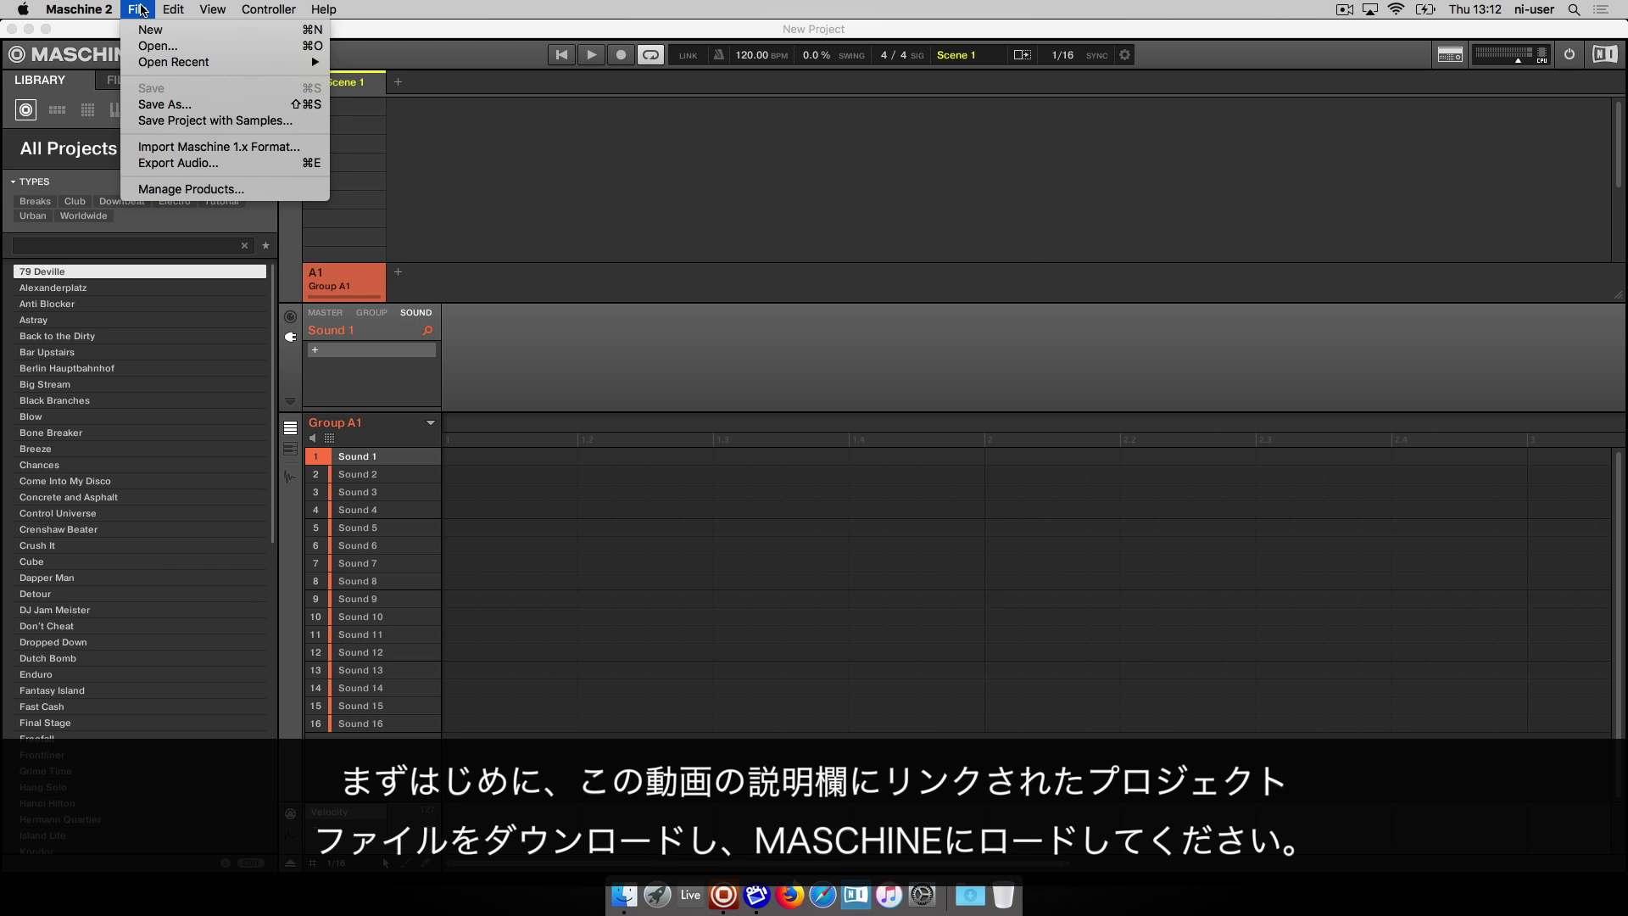
left_click(165, 49)
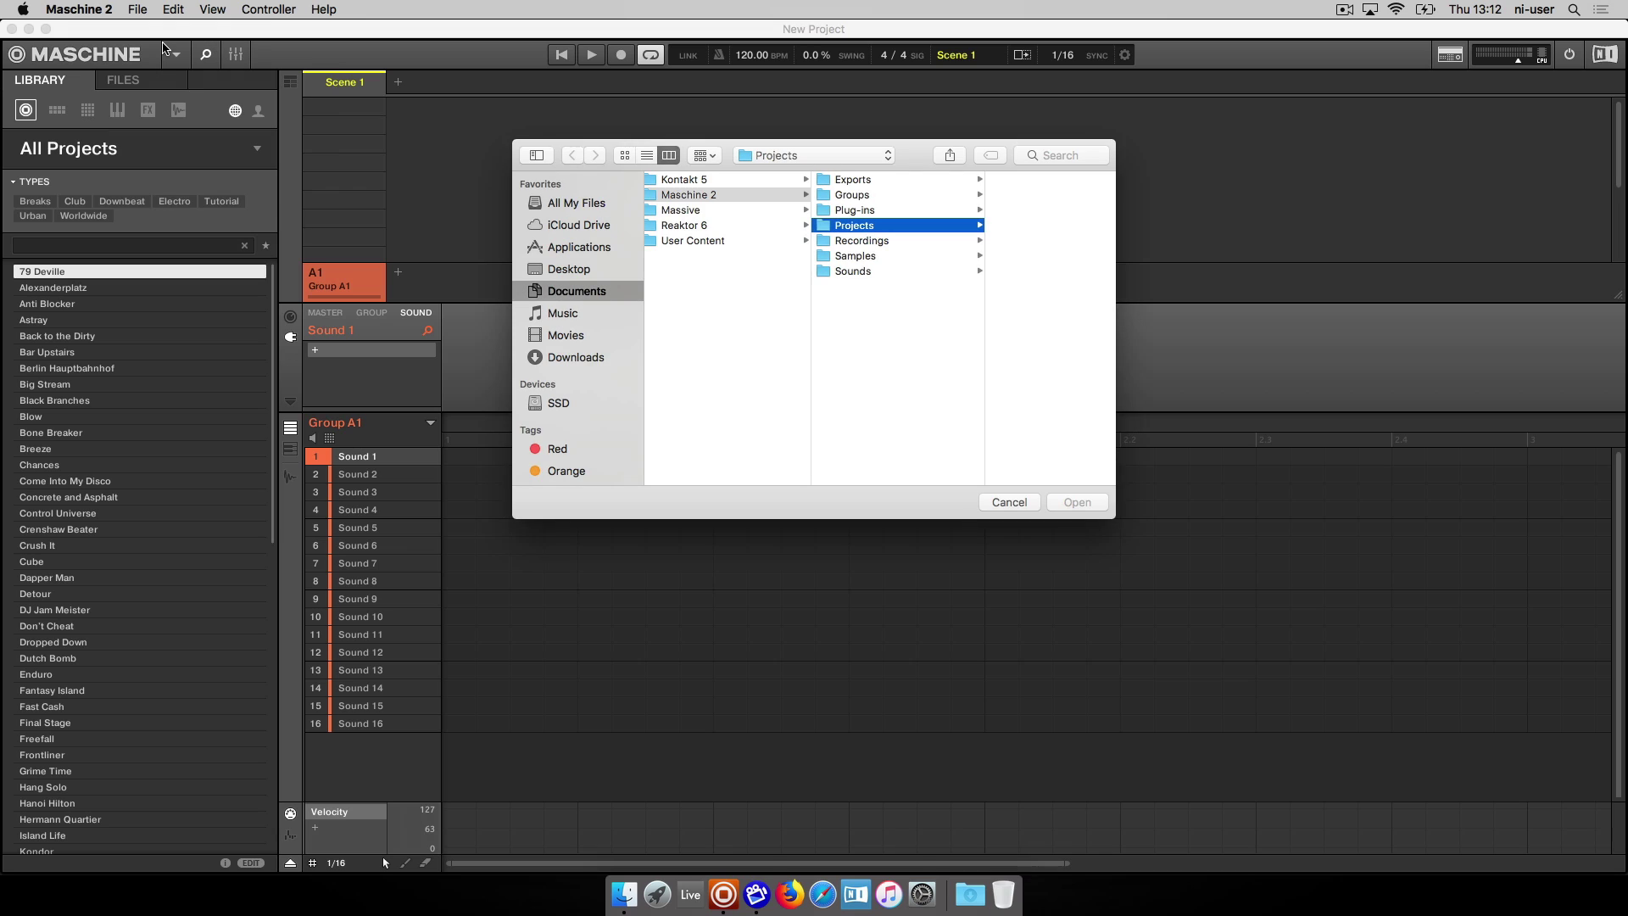
left_click(568, 273)
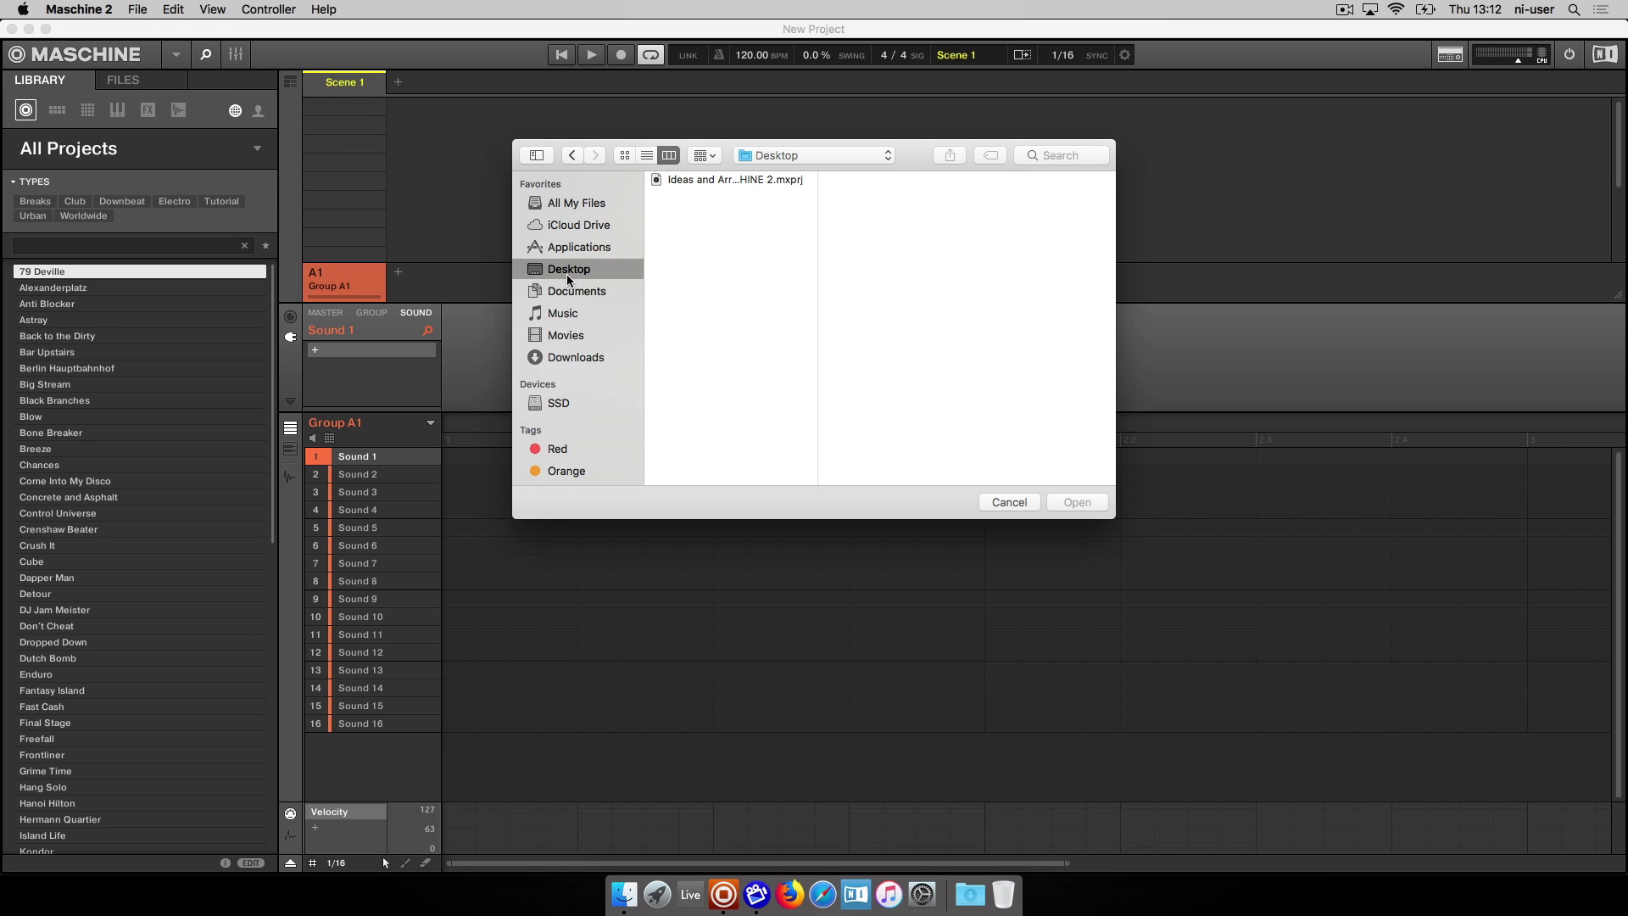
left_click(743, 181)
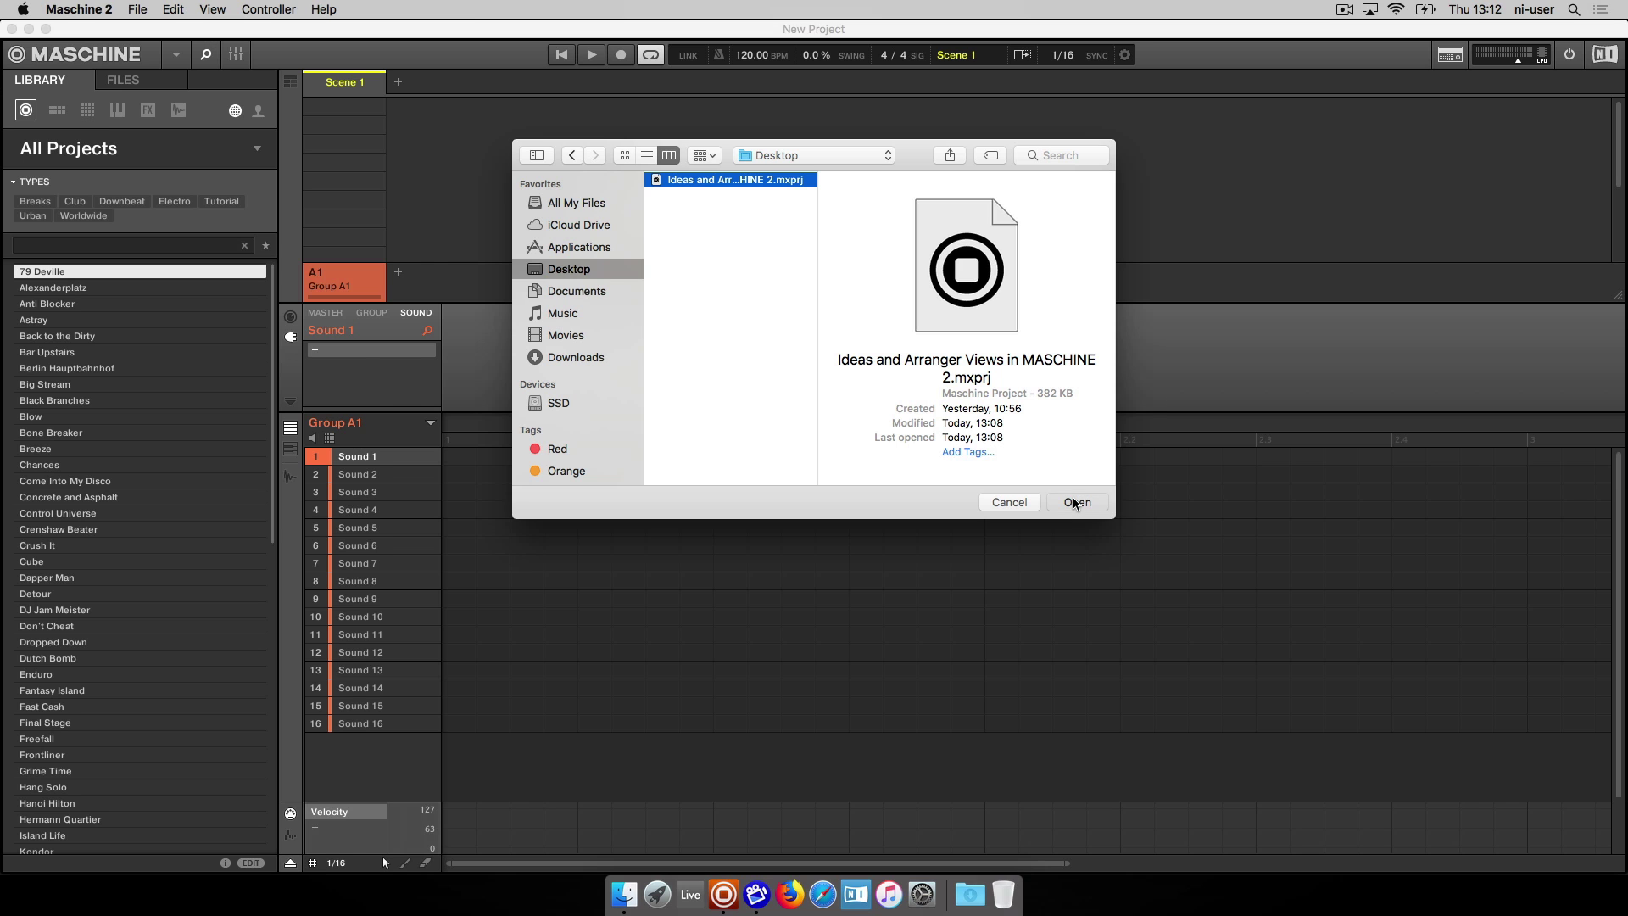
left_click(1075, 502)
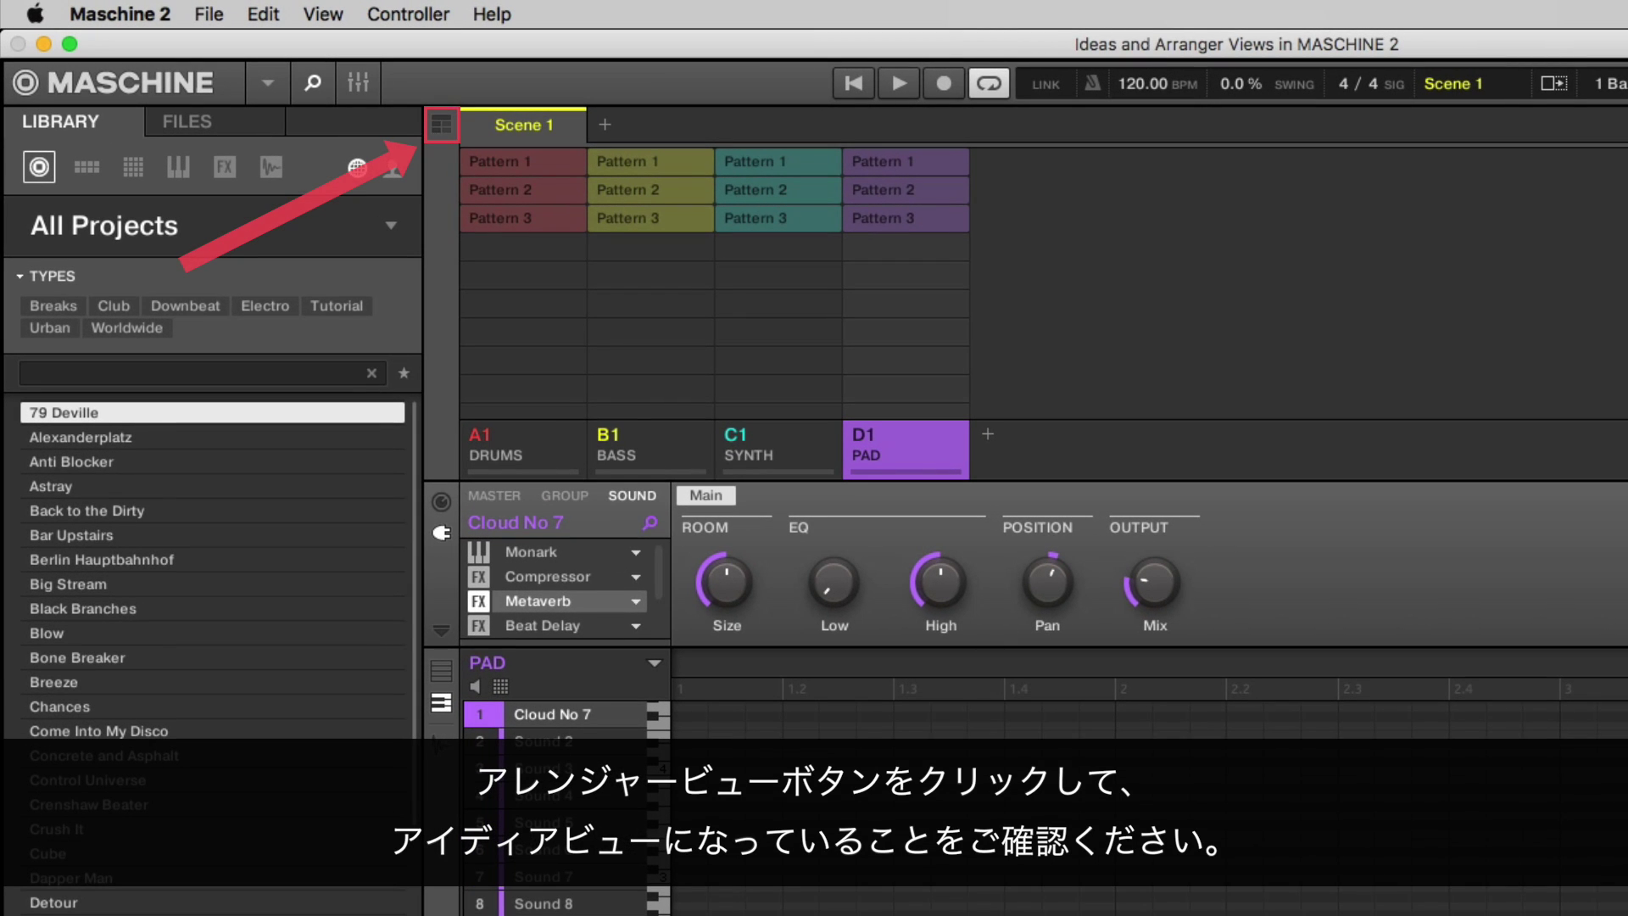
Step: Toggle back and forth between the Ideas view and the Arranger view, finishing in the Ideas view
left_click(441, 126)
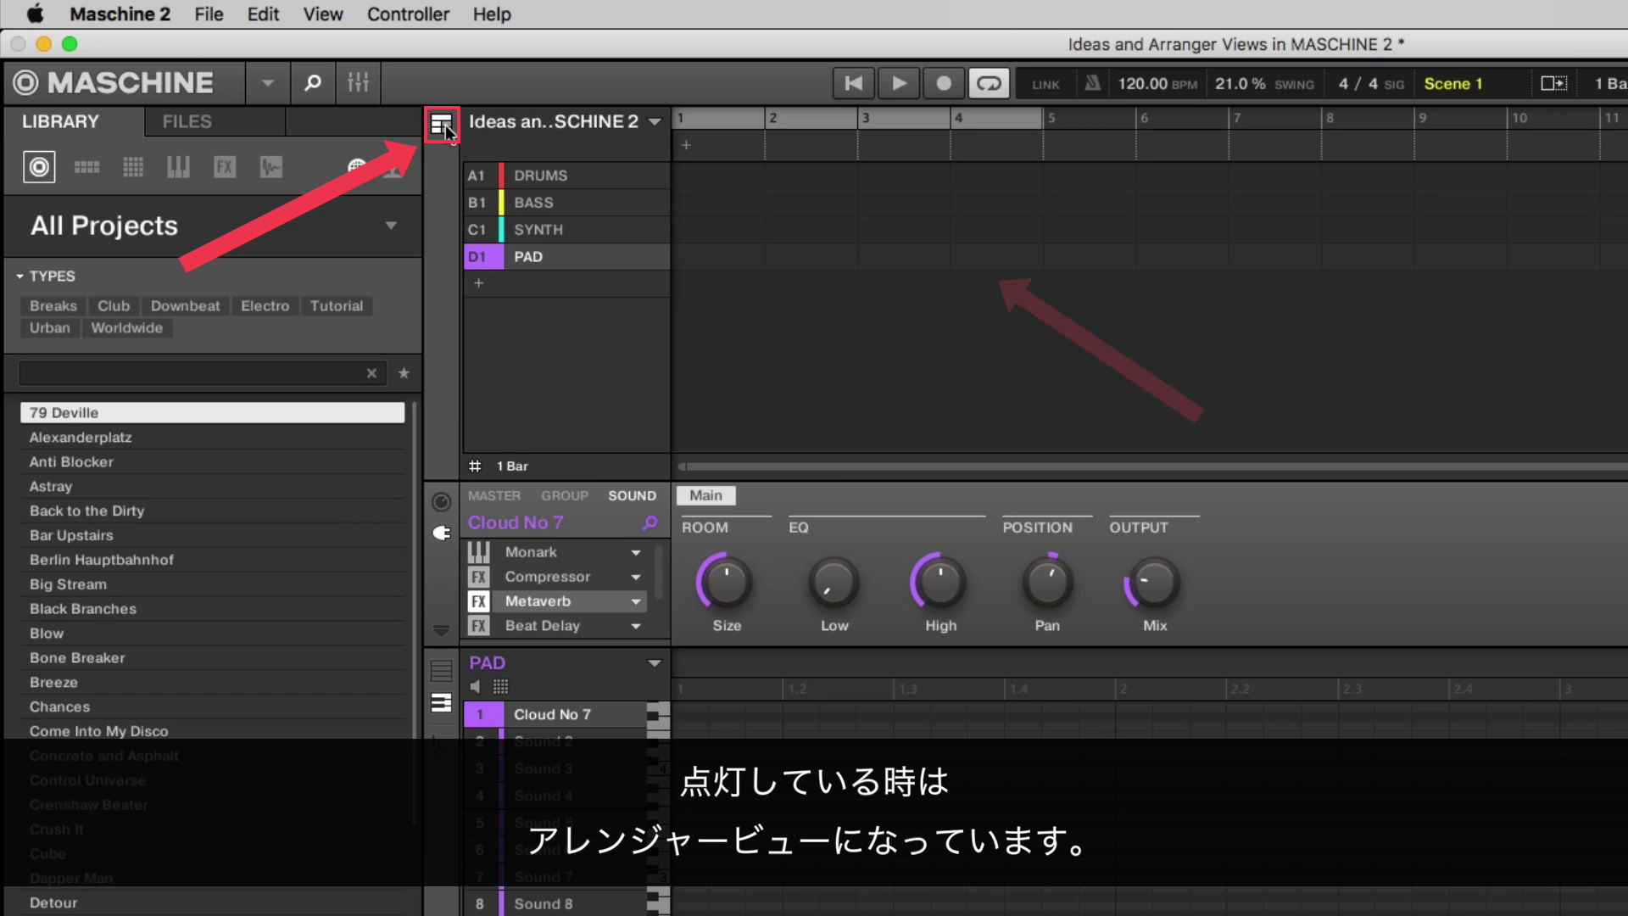
left_click(440, 126)
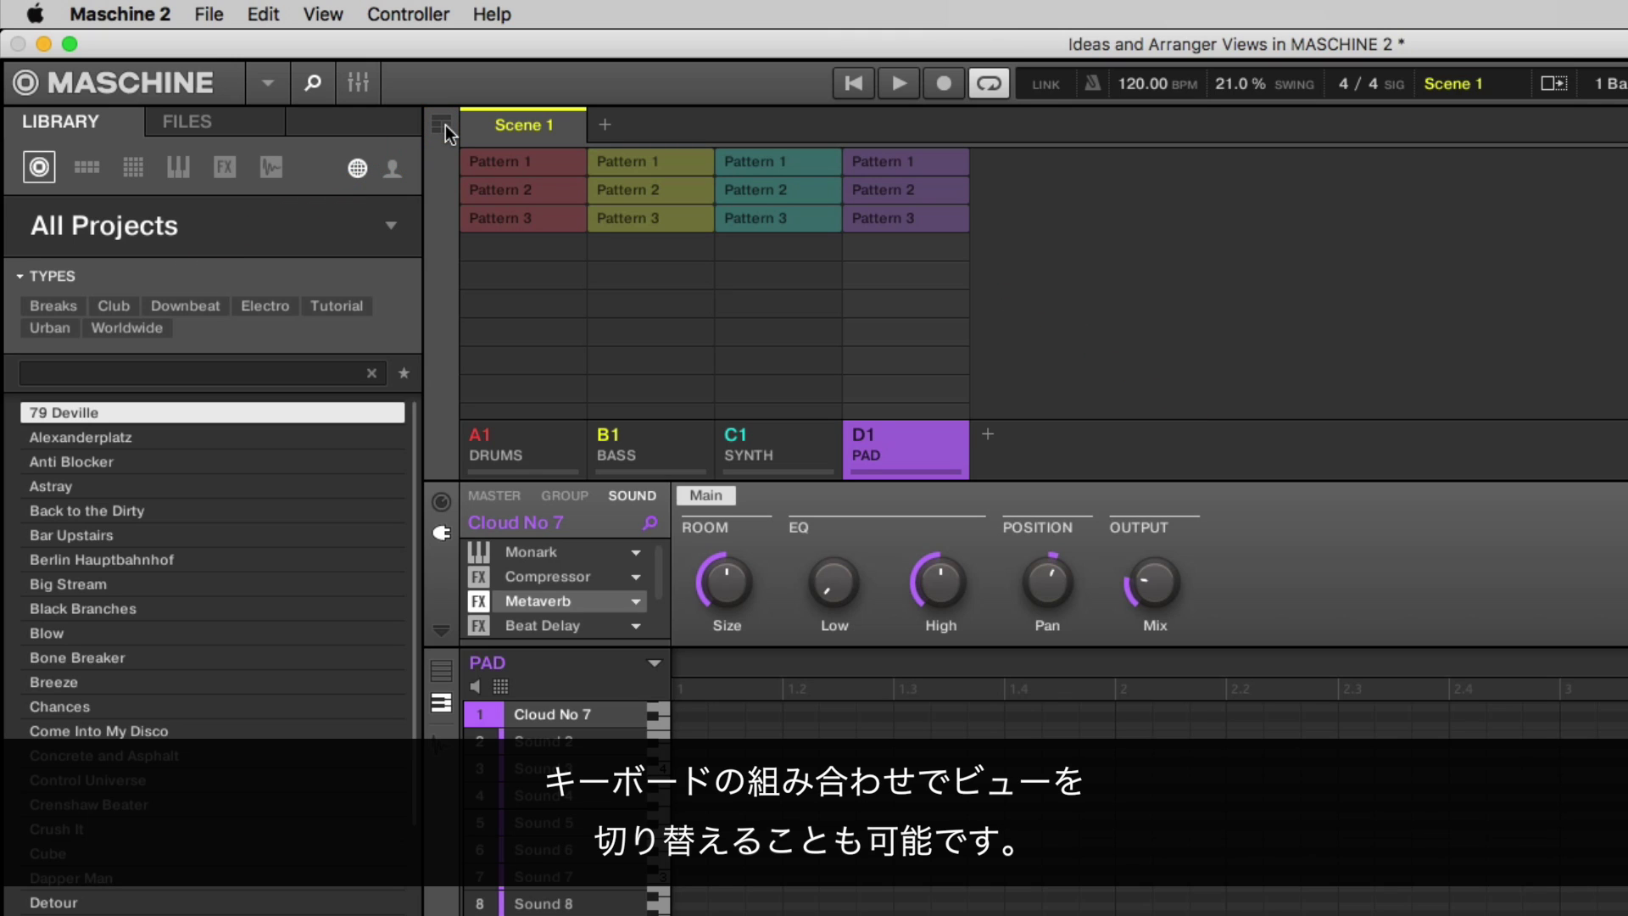
left_click(441, 124)
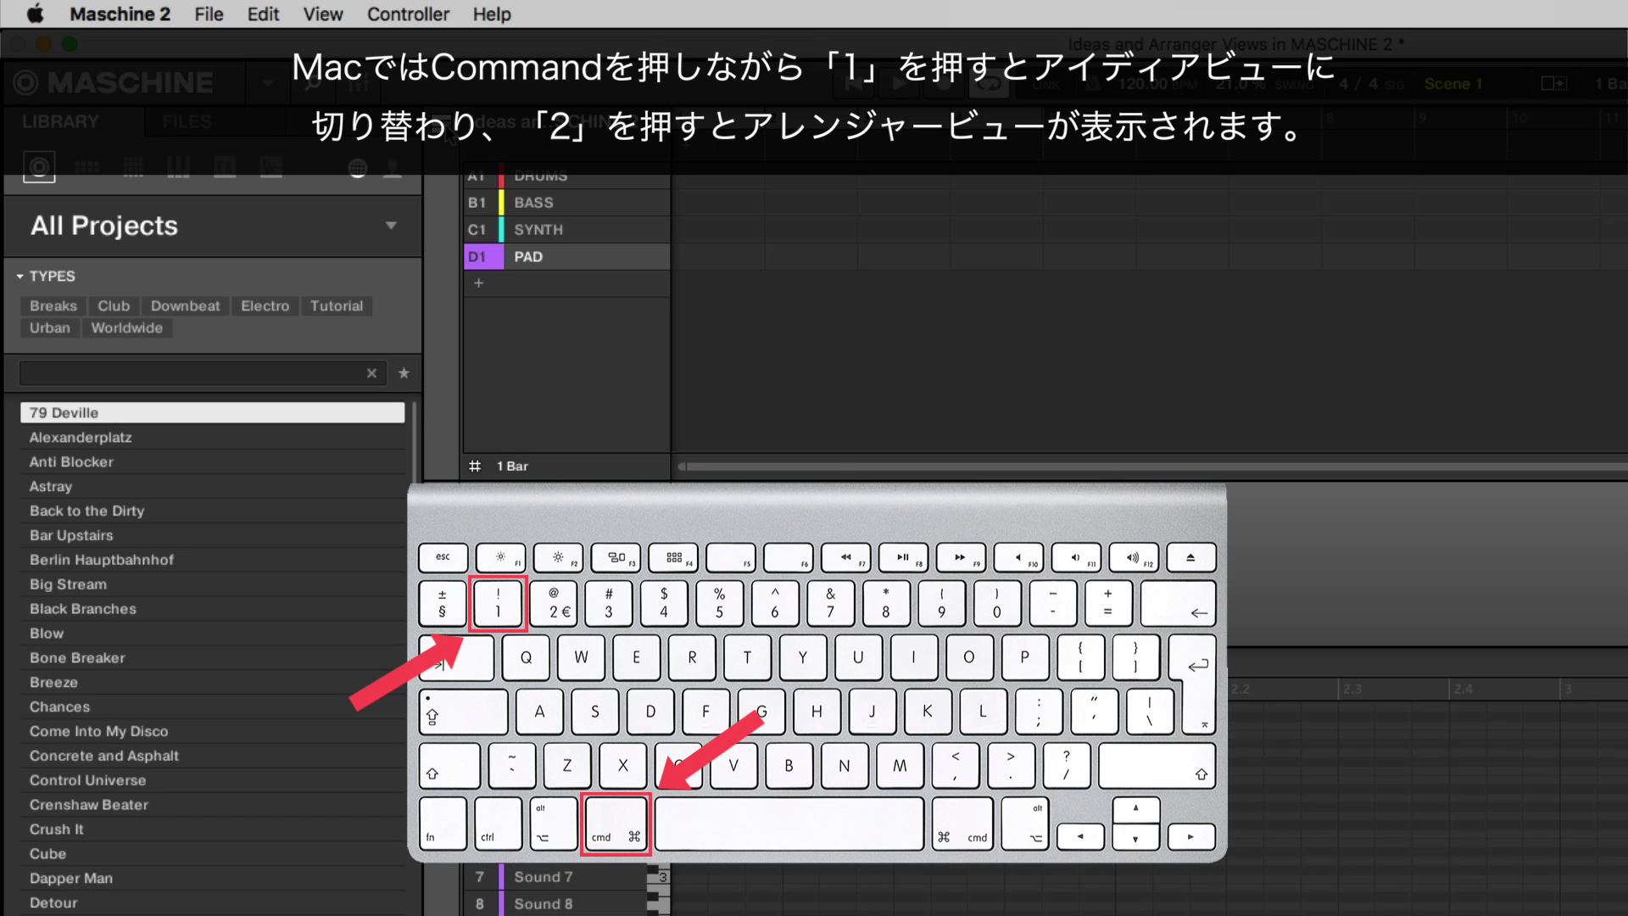
key("super+1")
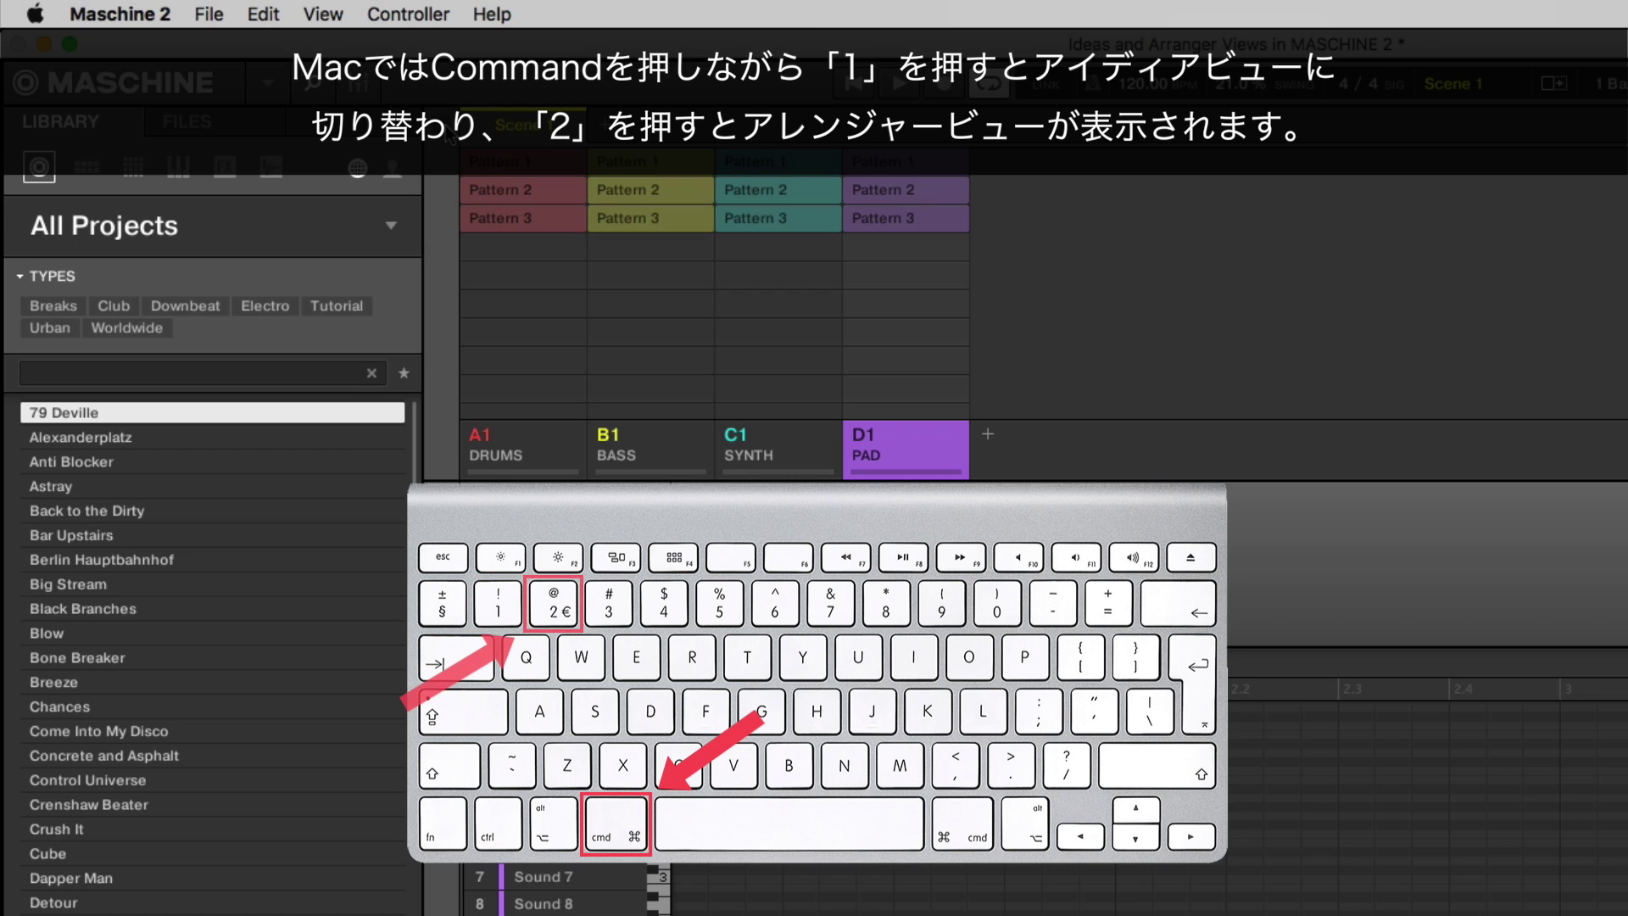
key("super+2")
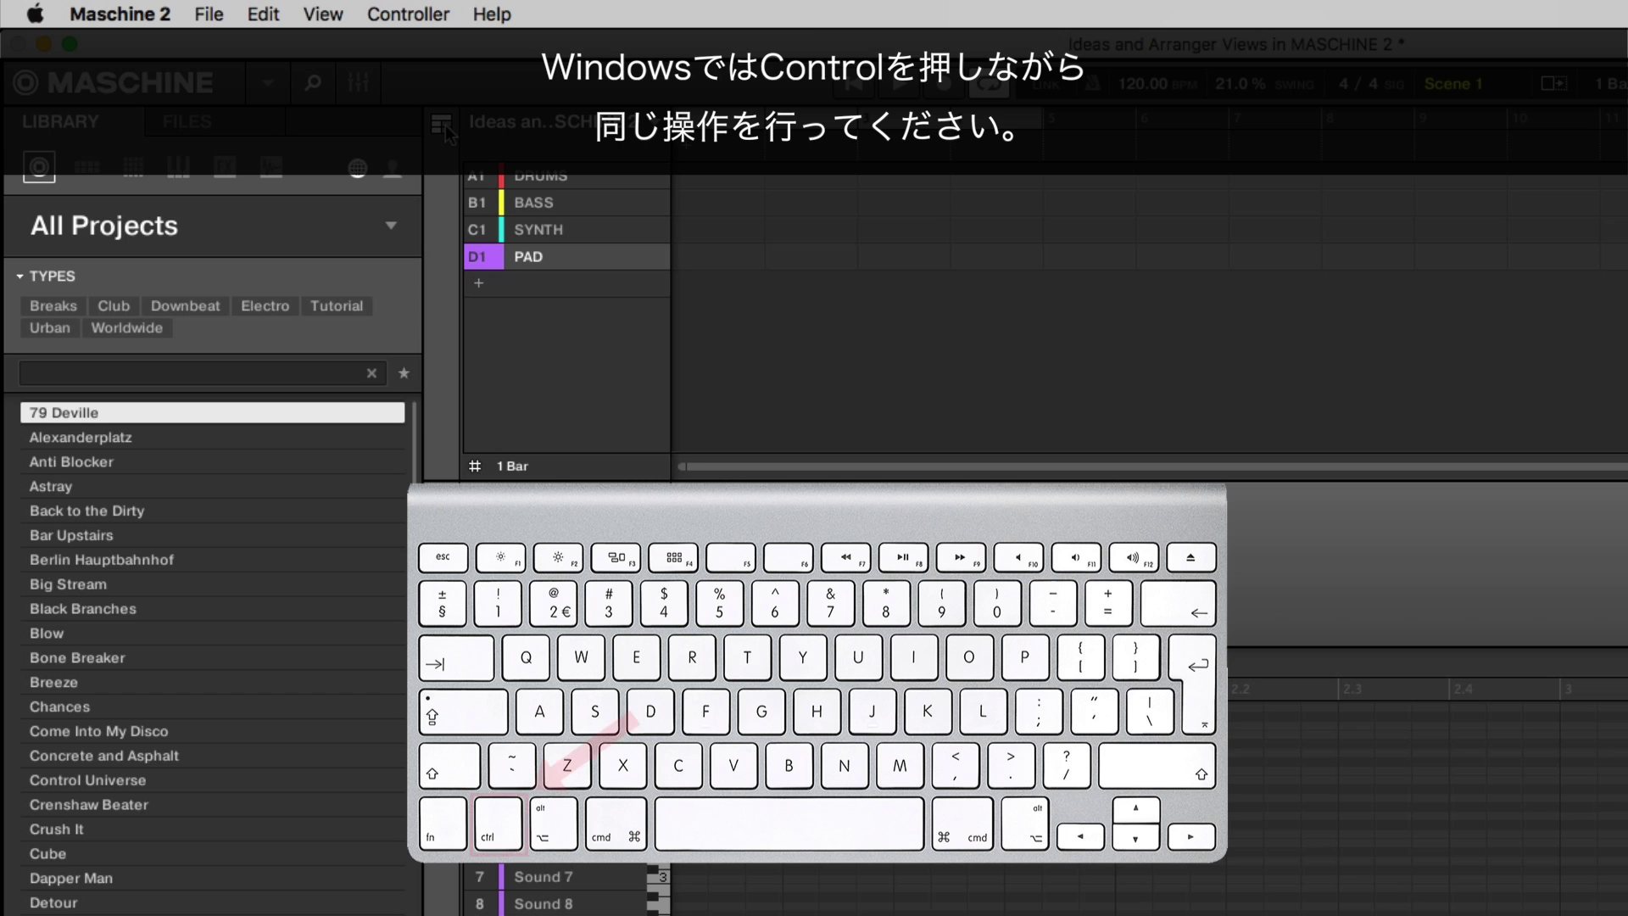
key("super+1")
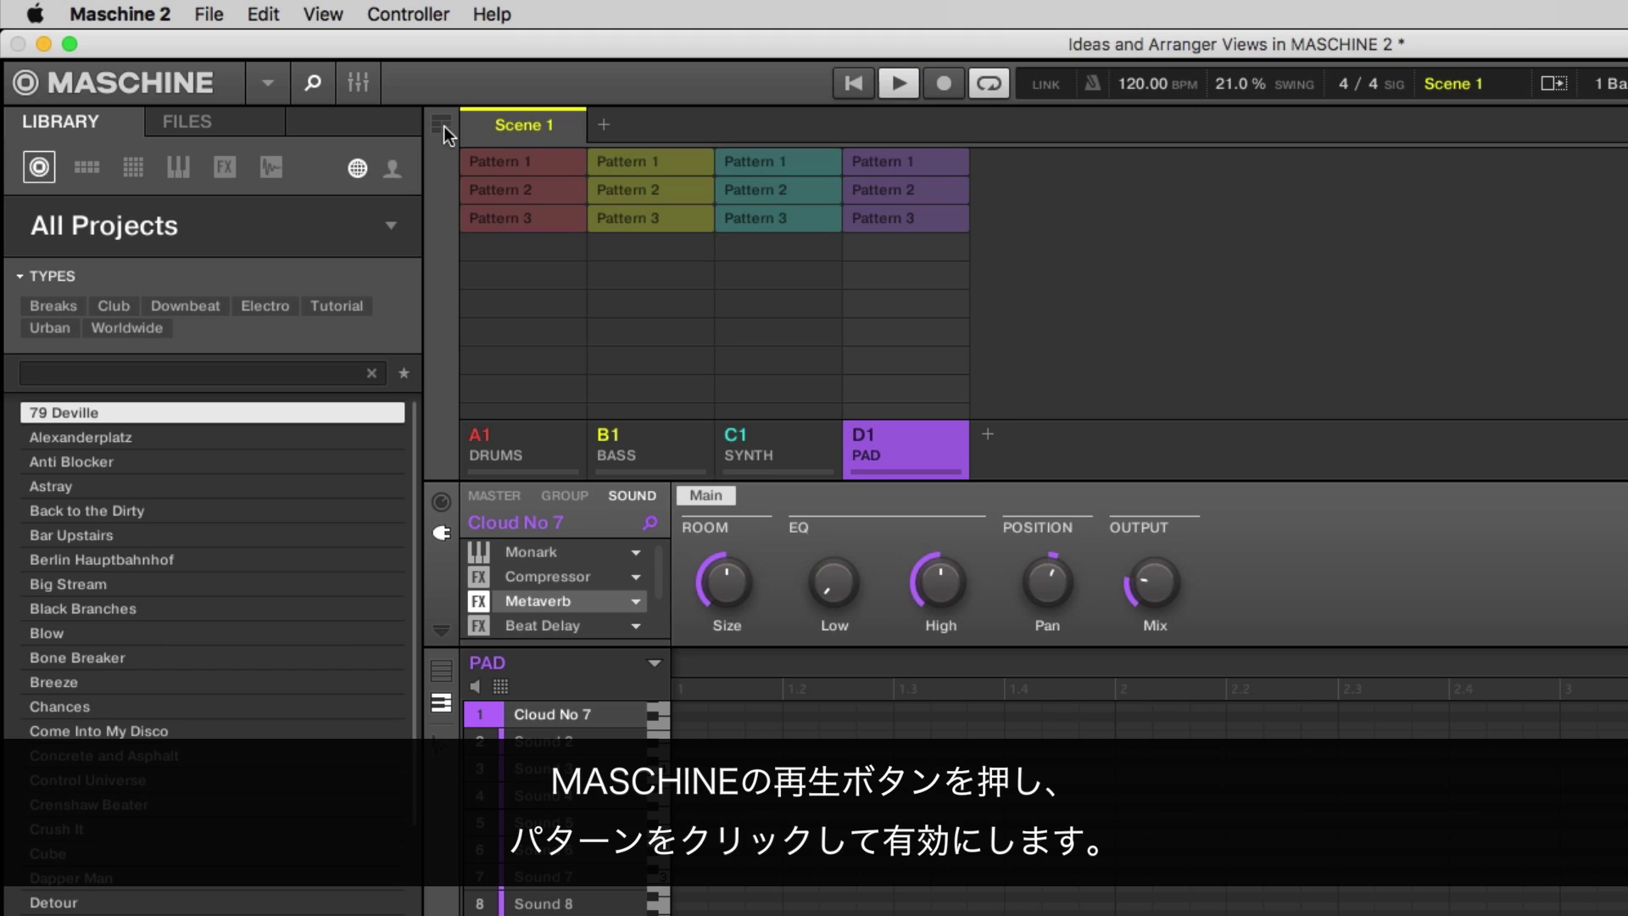
Step: Audition Scene 1 with Pattern 1 for Drums, Pattern 2 for Bass, Pattern 3 for Synth and Pattern 1 for Pad
left_click(495, 159)
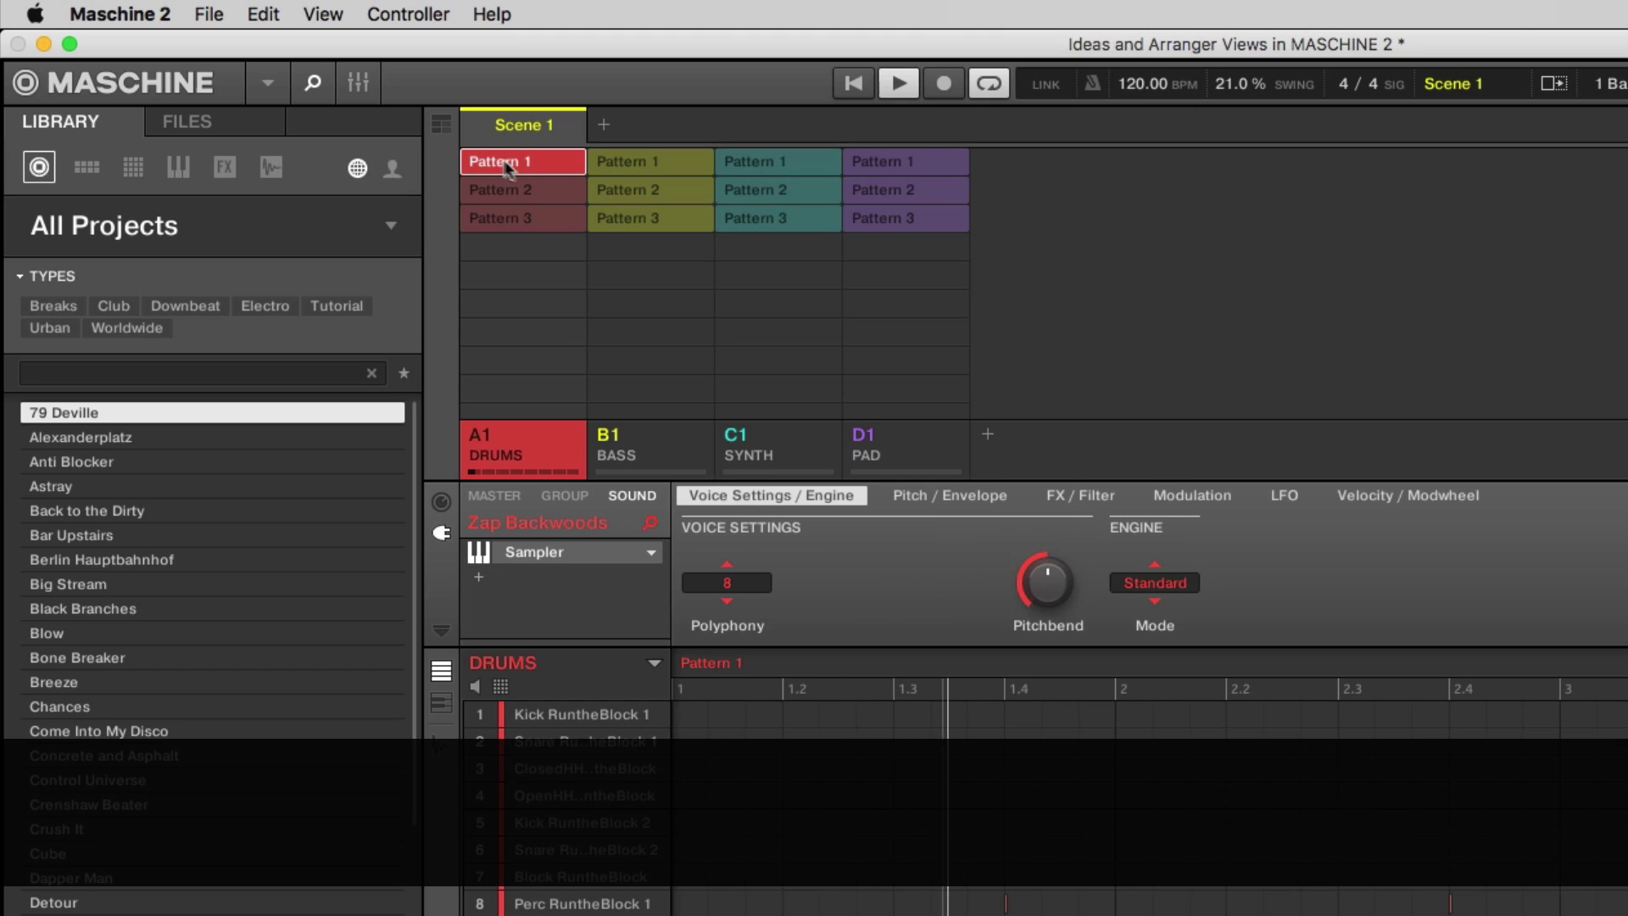
left_click(629, 192)
left_click(763, 217)
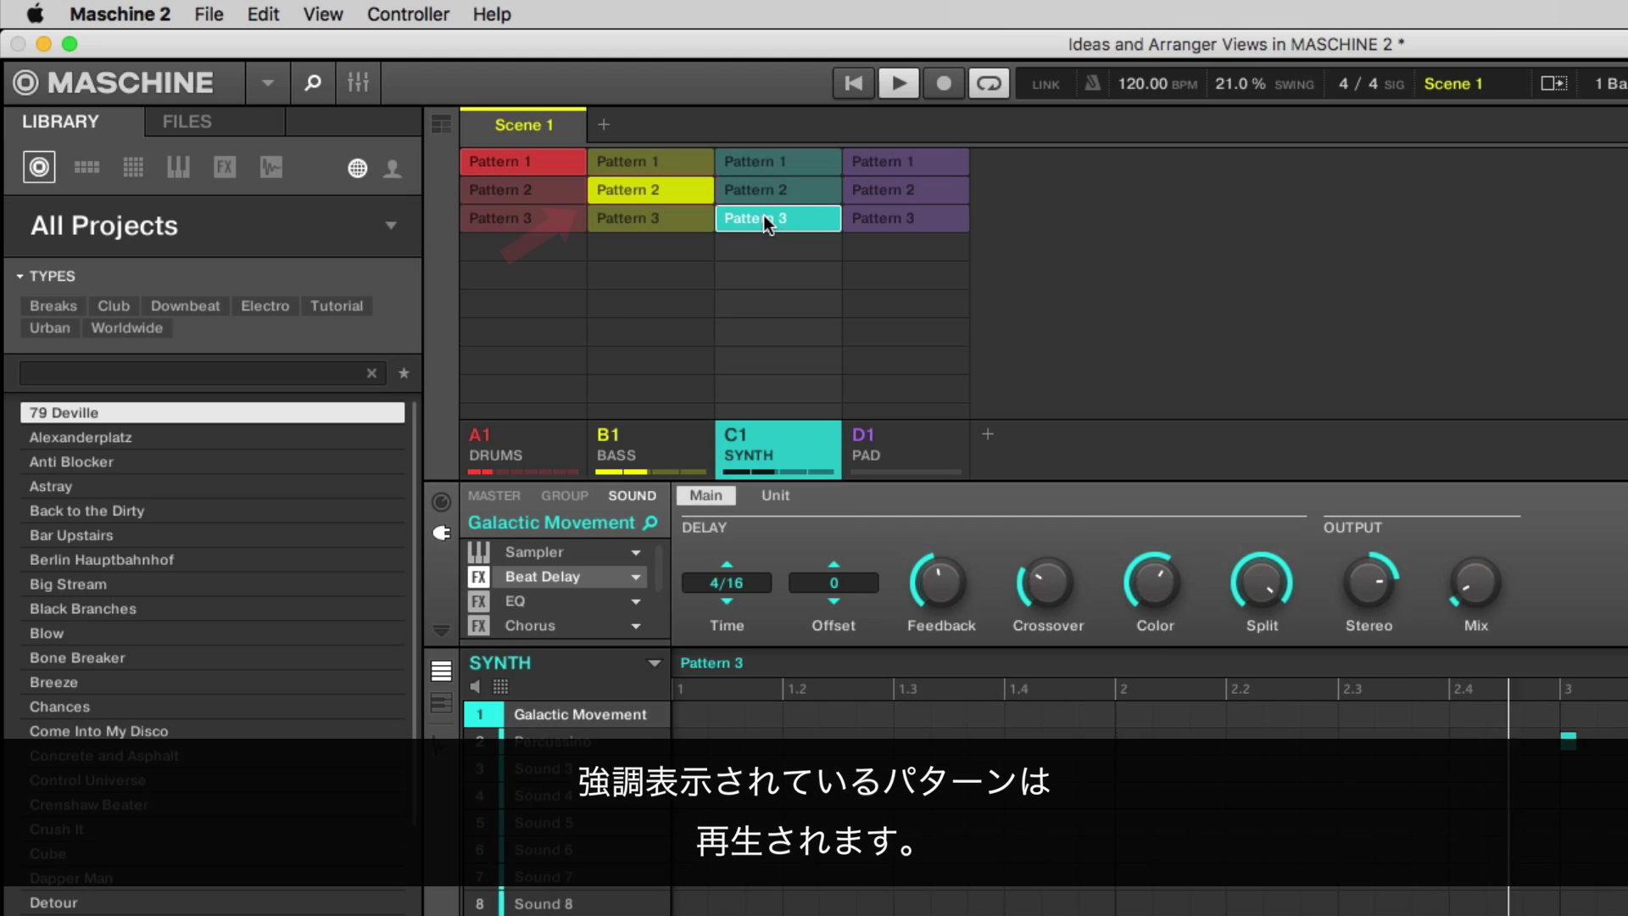
left_click(893, 162)
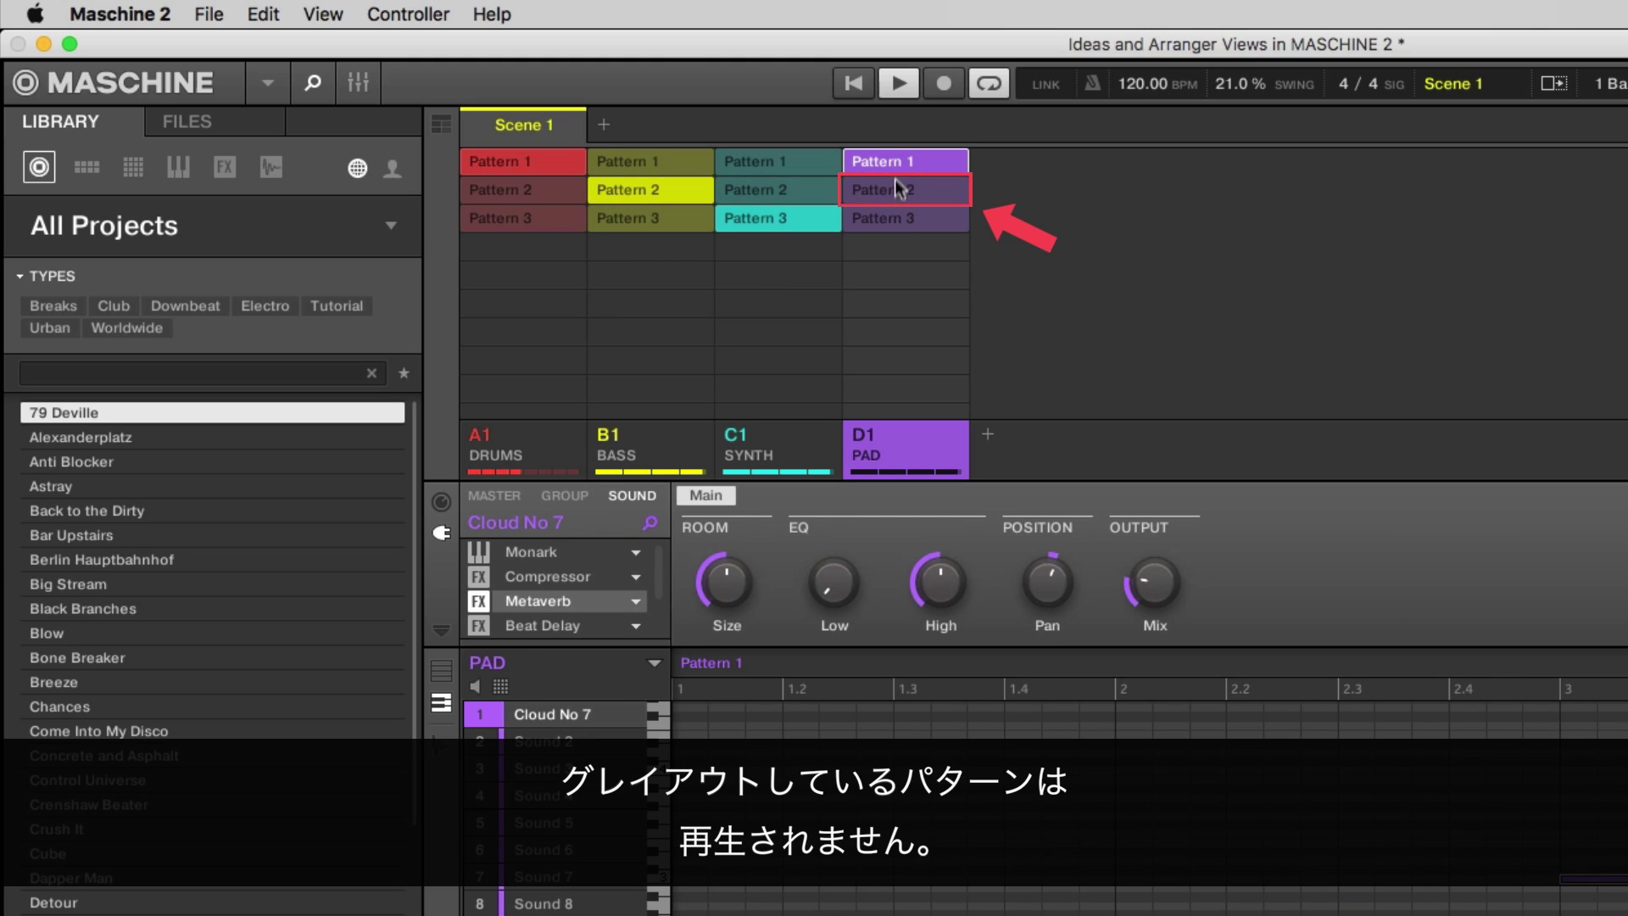
Step: Try another combination in Scene 1 with Pad Pattern 3, Synth Pattern 2 and Drums Pattern 2
left_click(899, 217)
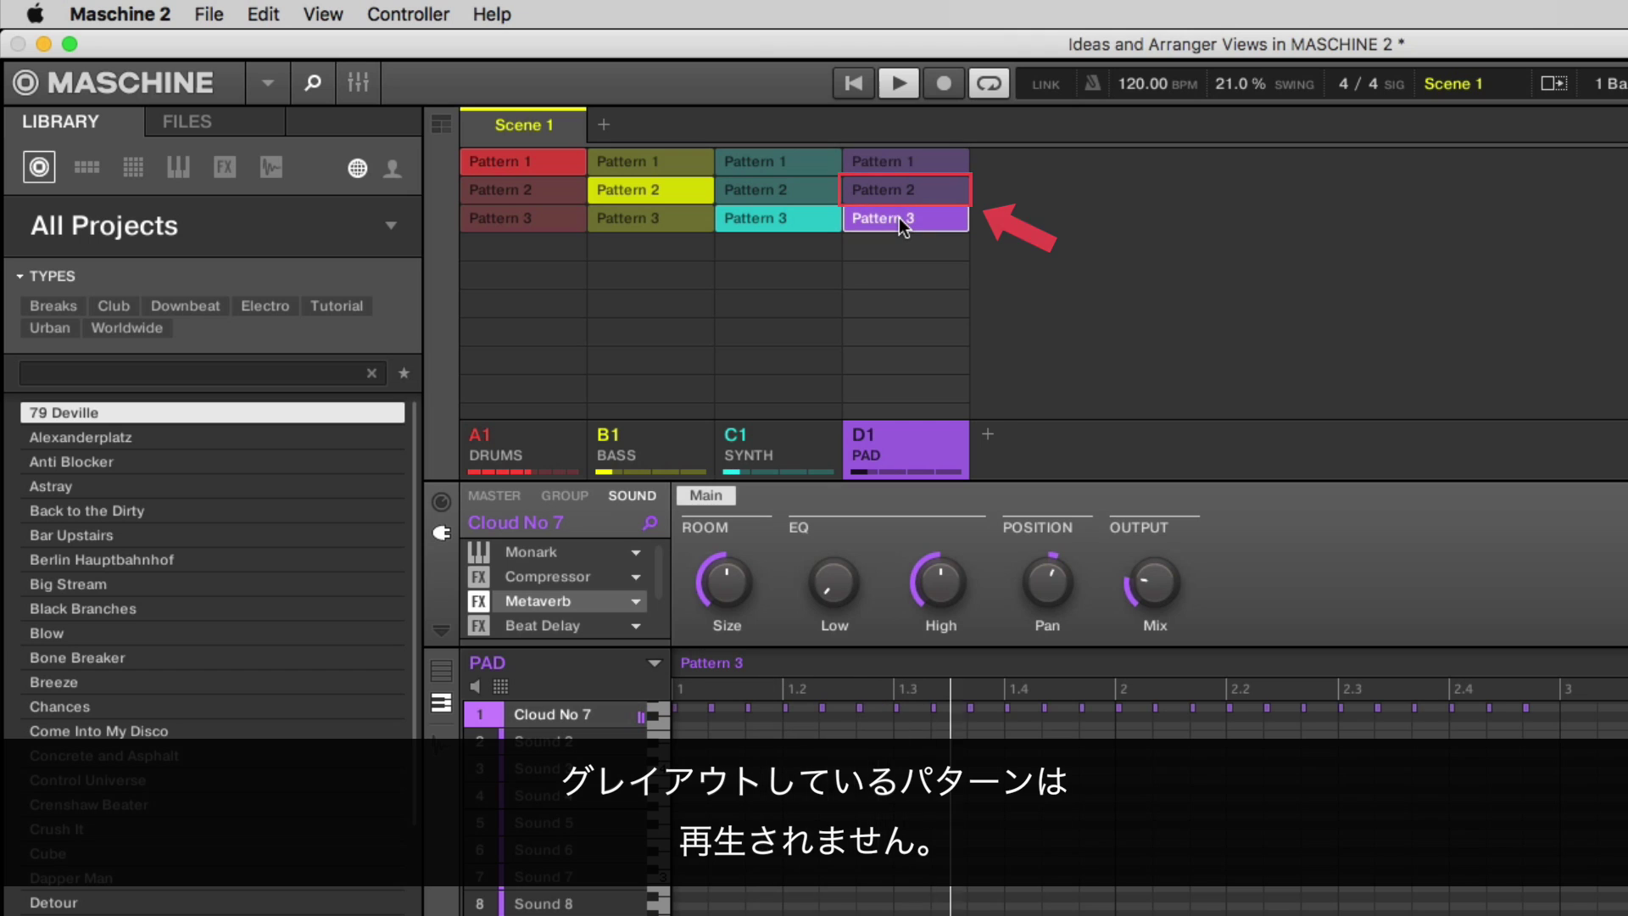
left_click(802, 192)
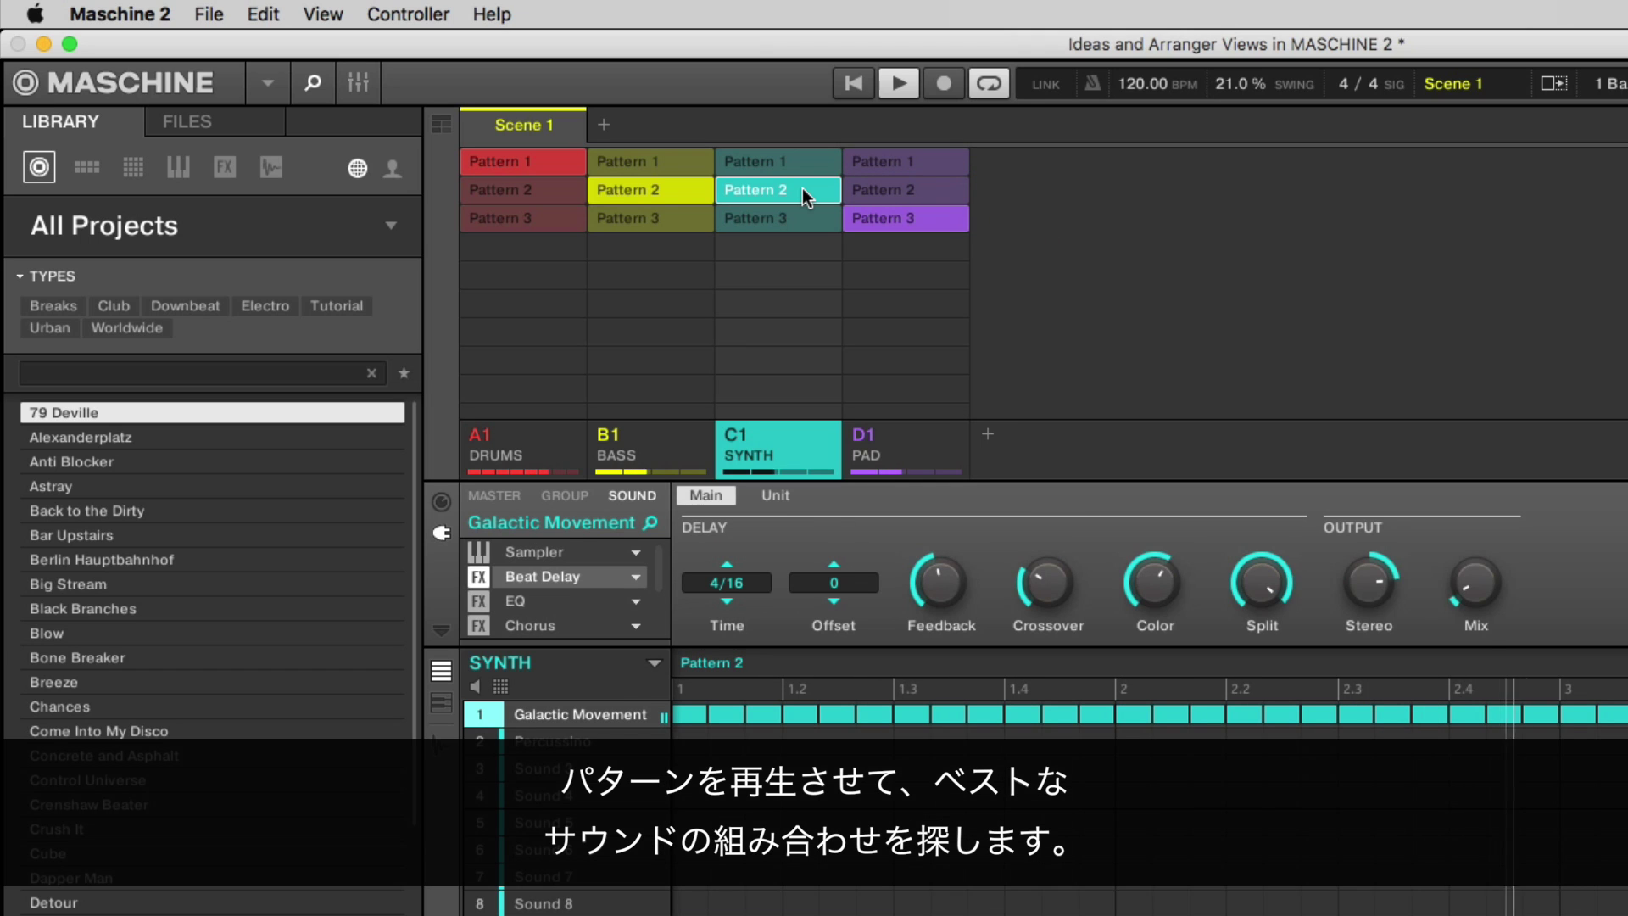
left_click(562, 188)
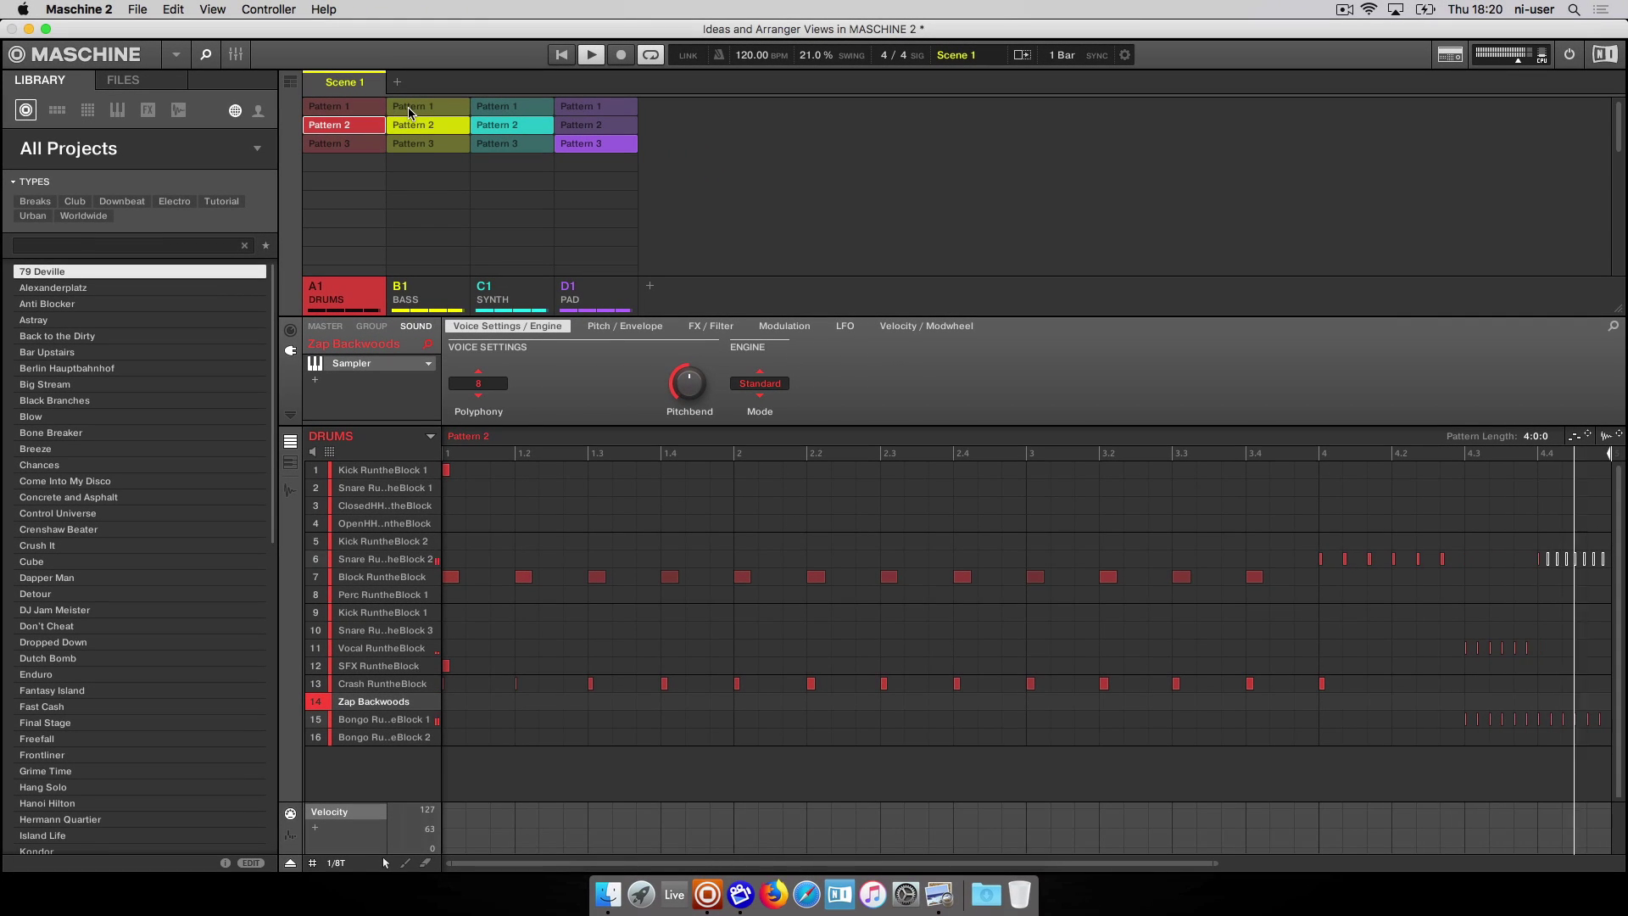
Step: Assign Bass Pattern 1, Drums Pattern 1, Synth Pattern 3 and Pad Pattern 1 to Scene 1, and stop playback
left_click(409, 108)
left_click(362, 111)
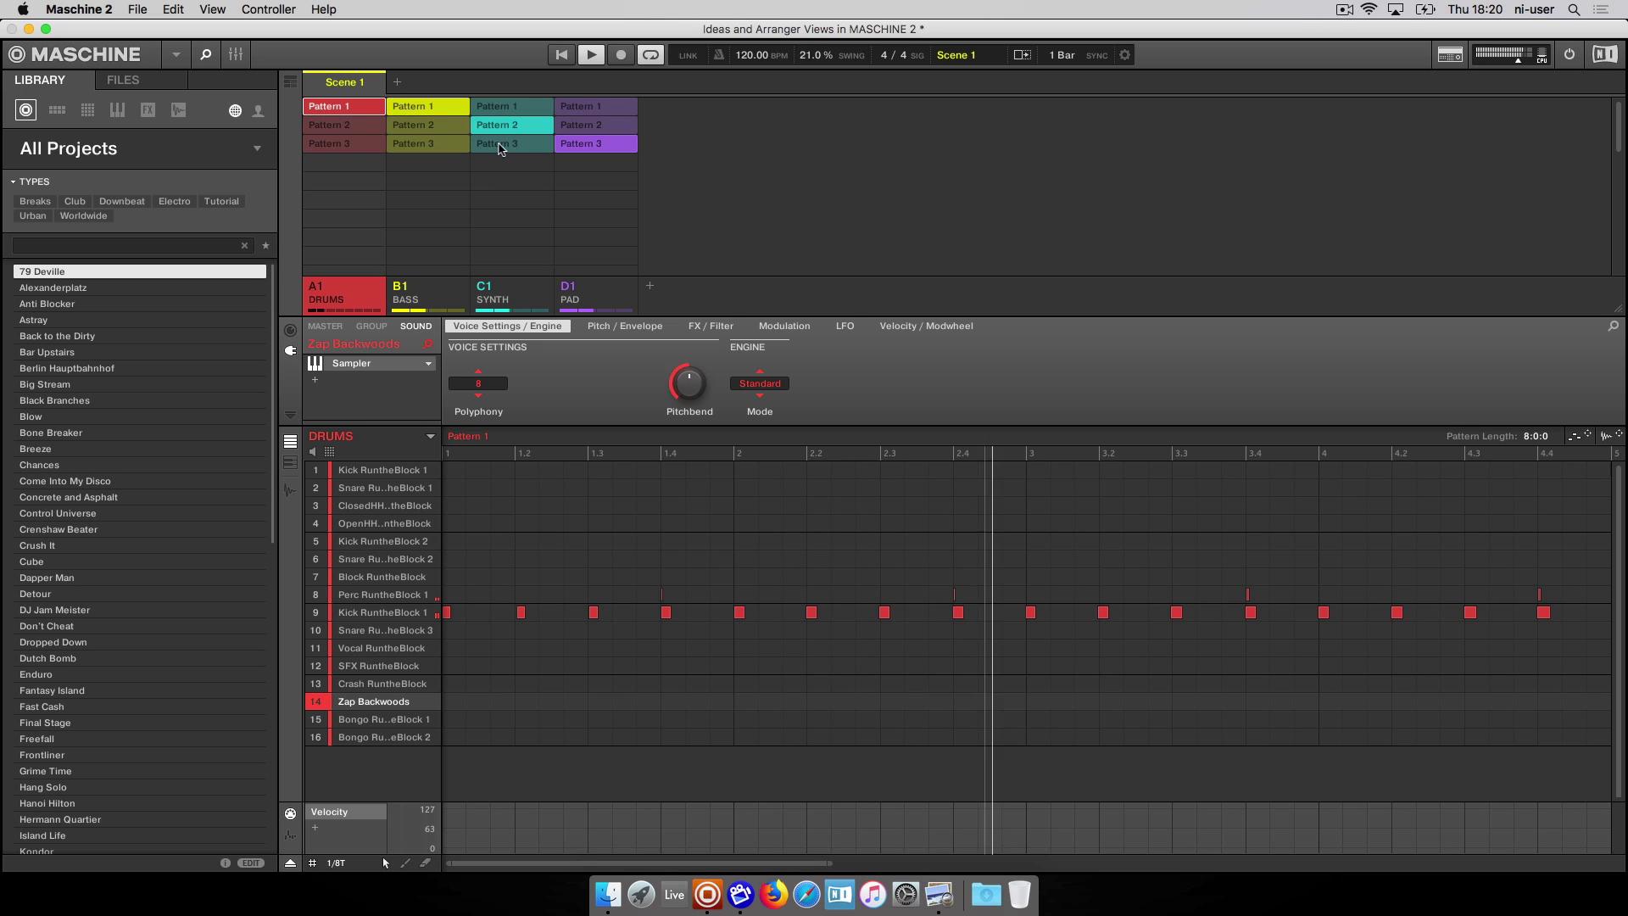
left_click(500, 145)
left_click(581, 108)
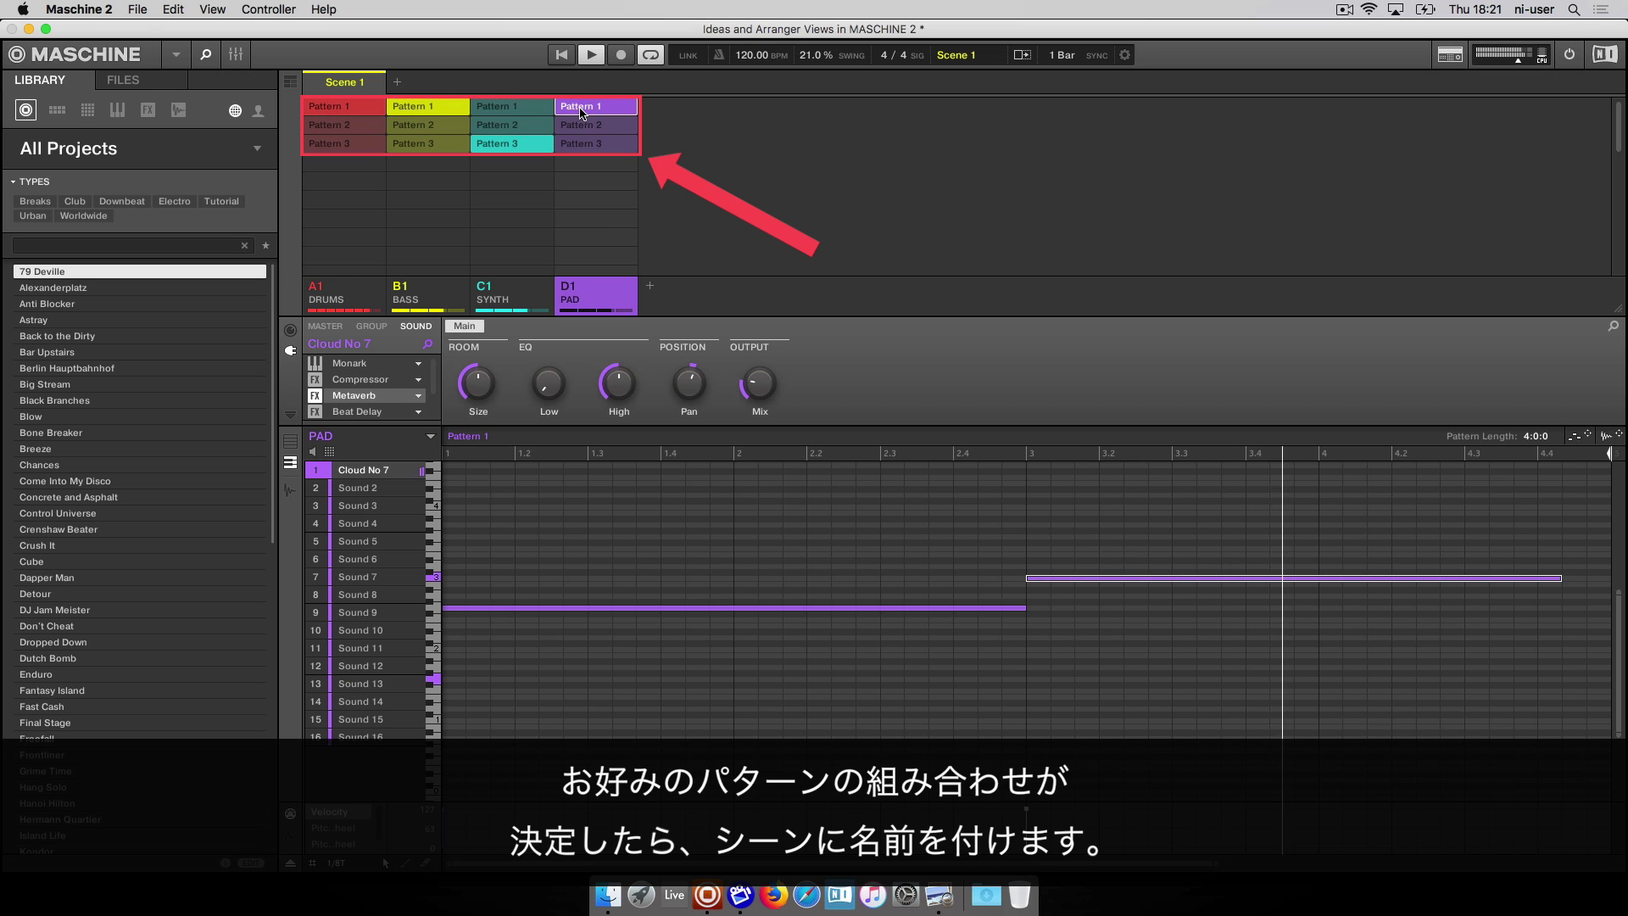
key("space")
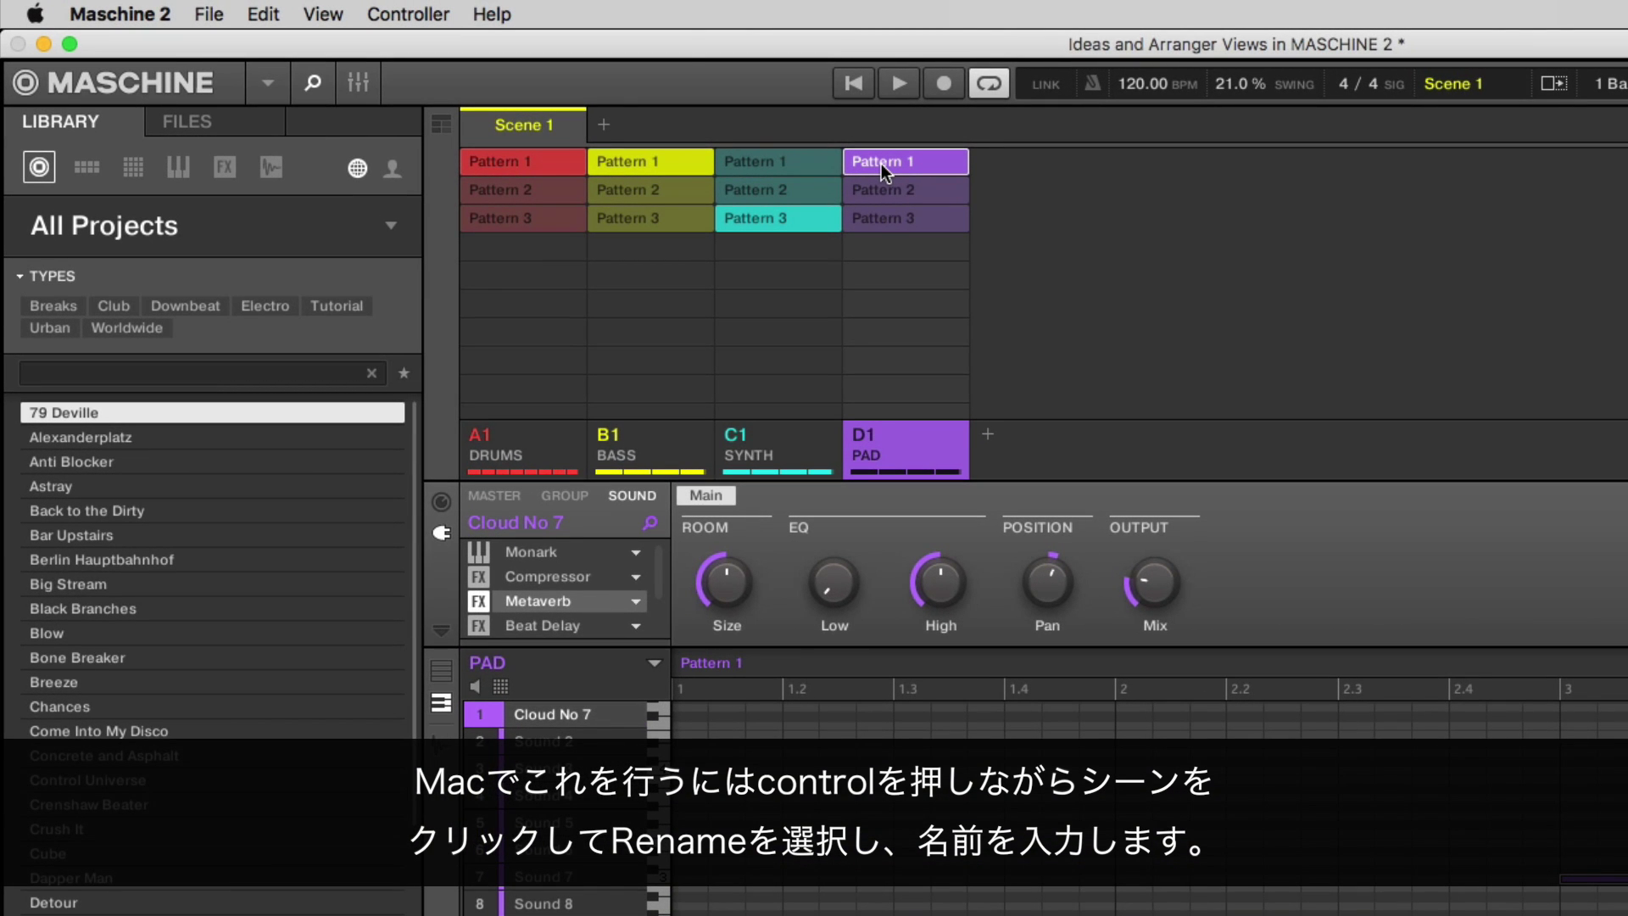
Step: Rename Scene 1 as Intro
left_click(541, 127, "ctrl")
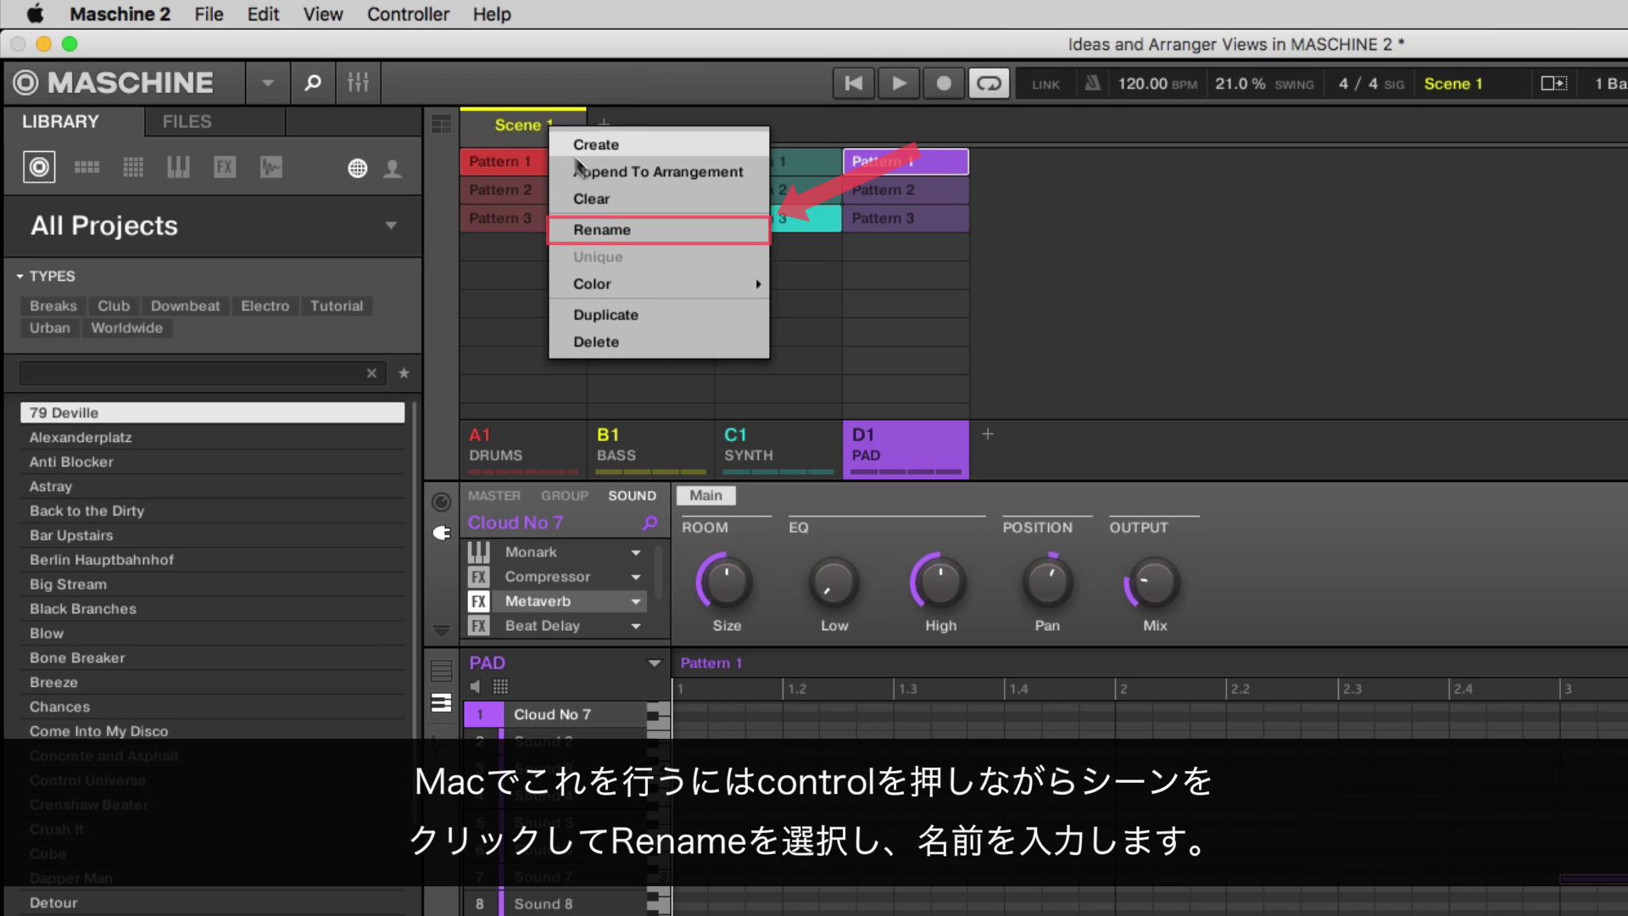
left_click(652, 236)
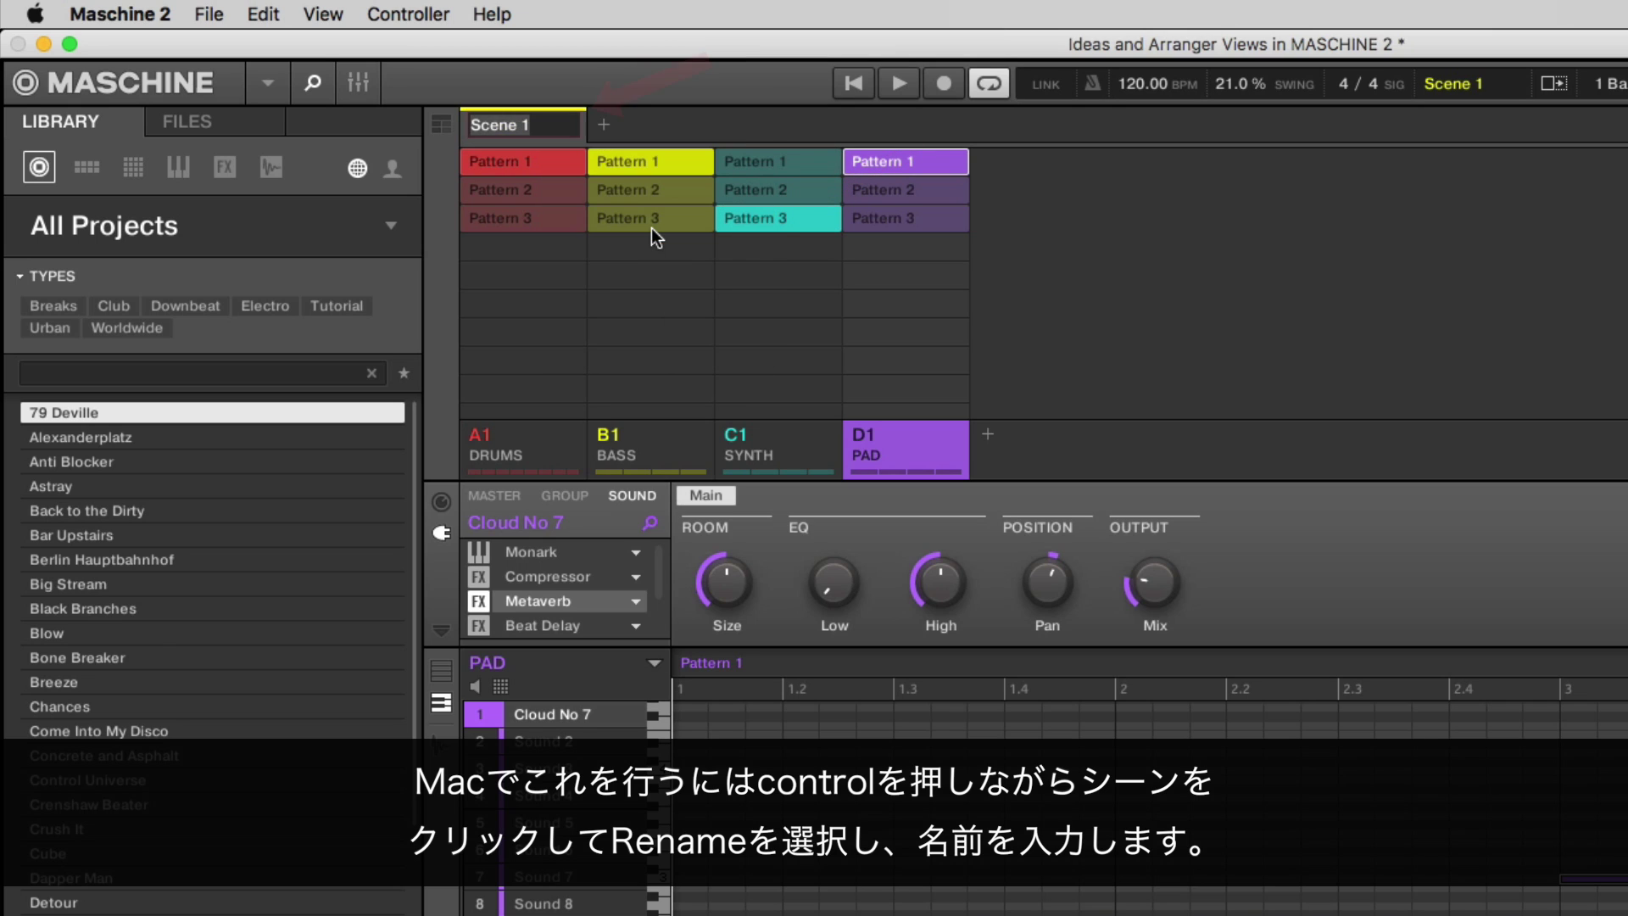
key("BackSpace")
type("Intro")
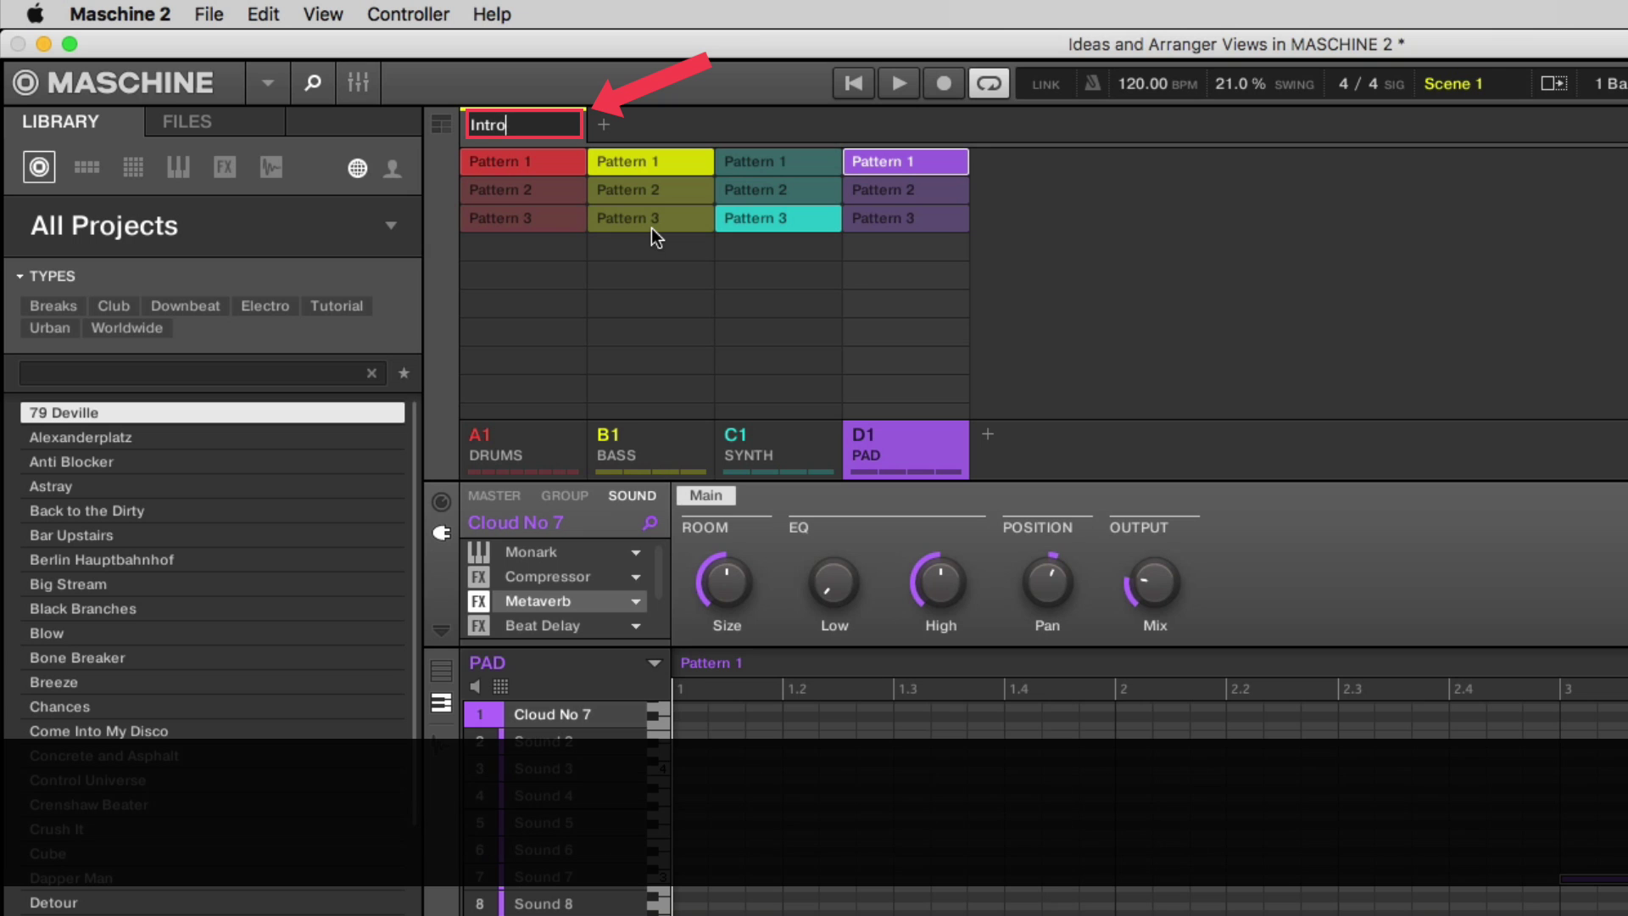
key("Return")
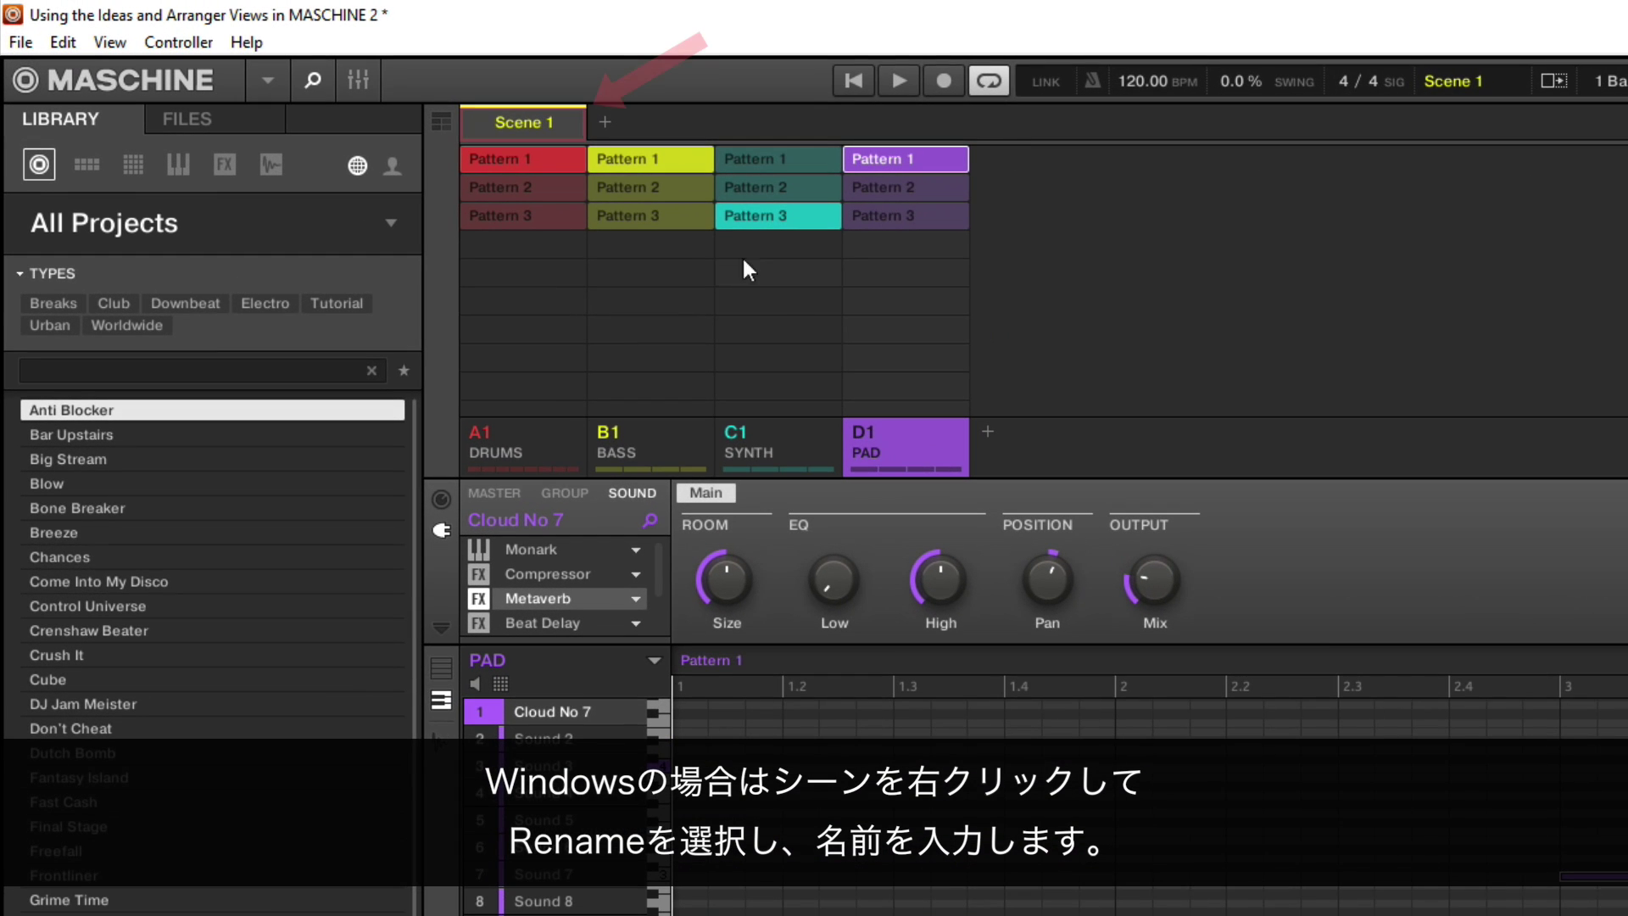
Step: In the Windows version of Maschine 2, give the project's first scene the name Intro
right_click(546, 125)
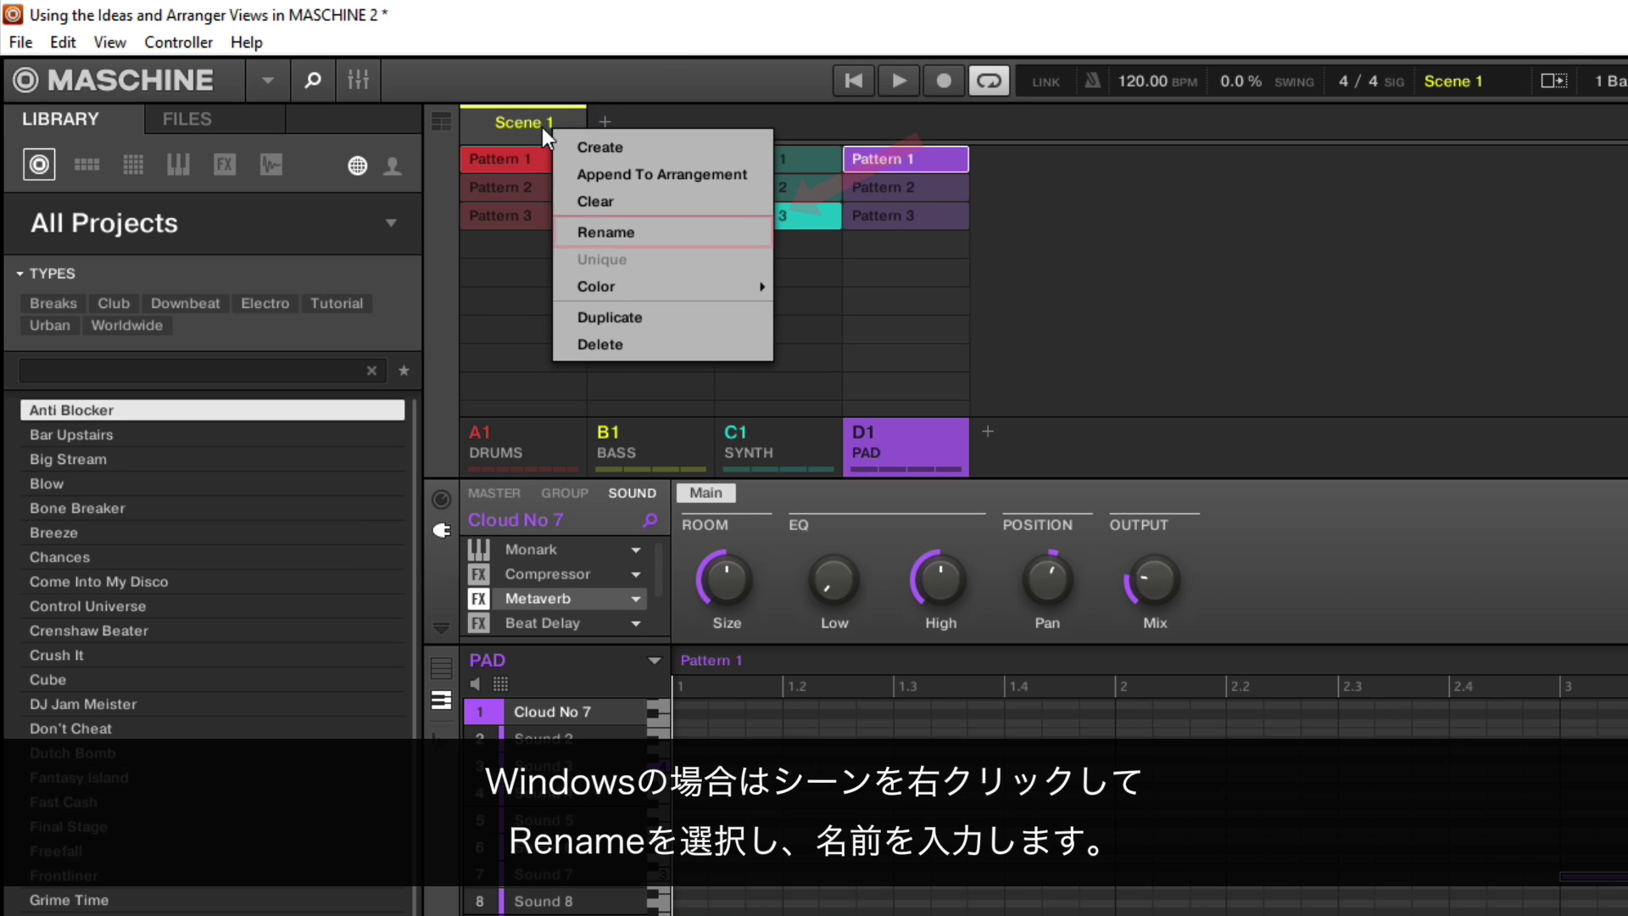
left_click(609, 232)
type("In")
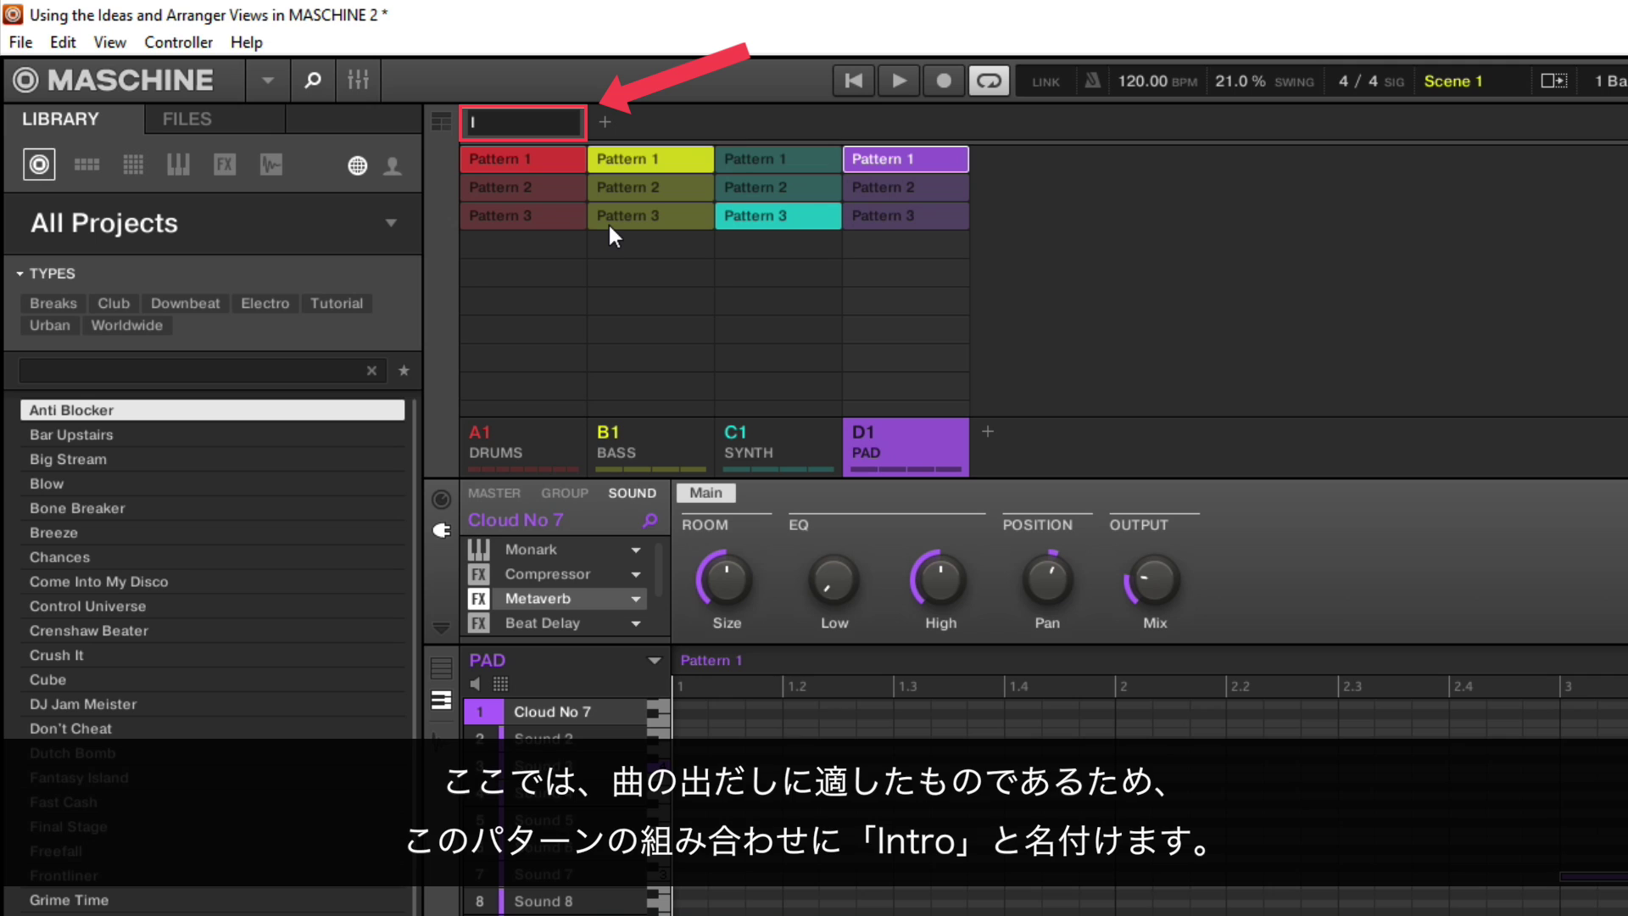
type("tro")
key("Return")
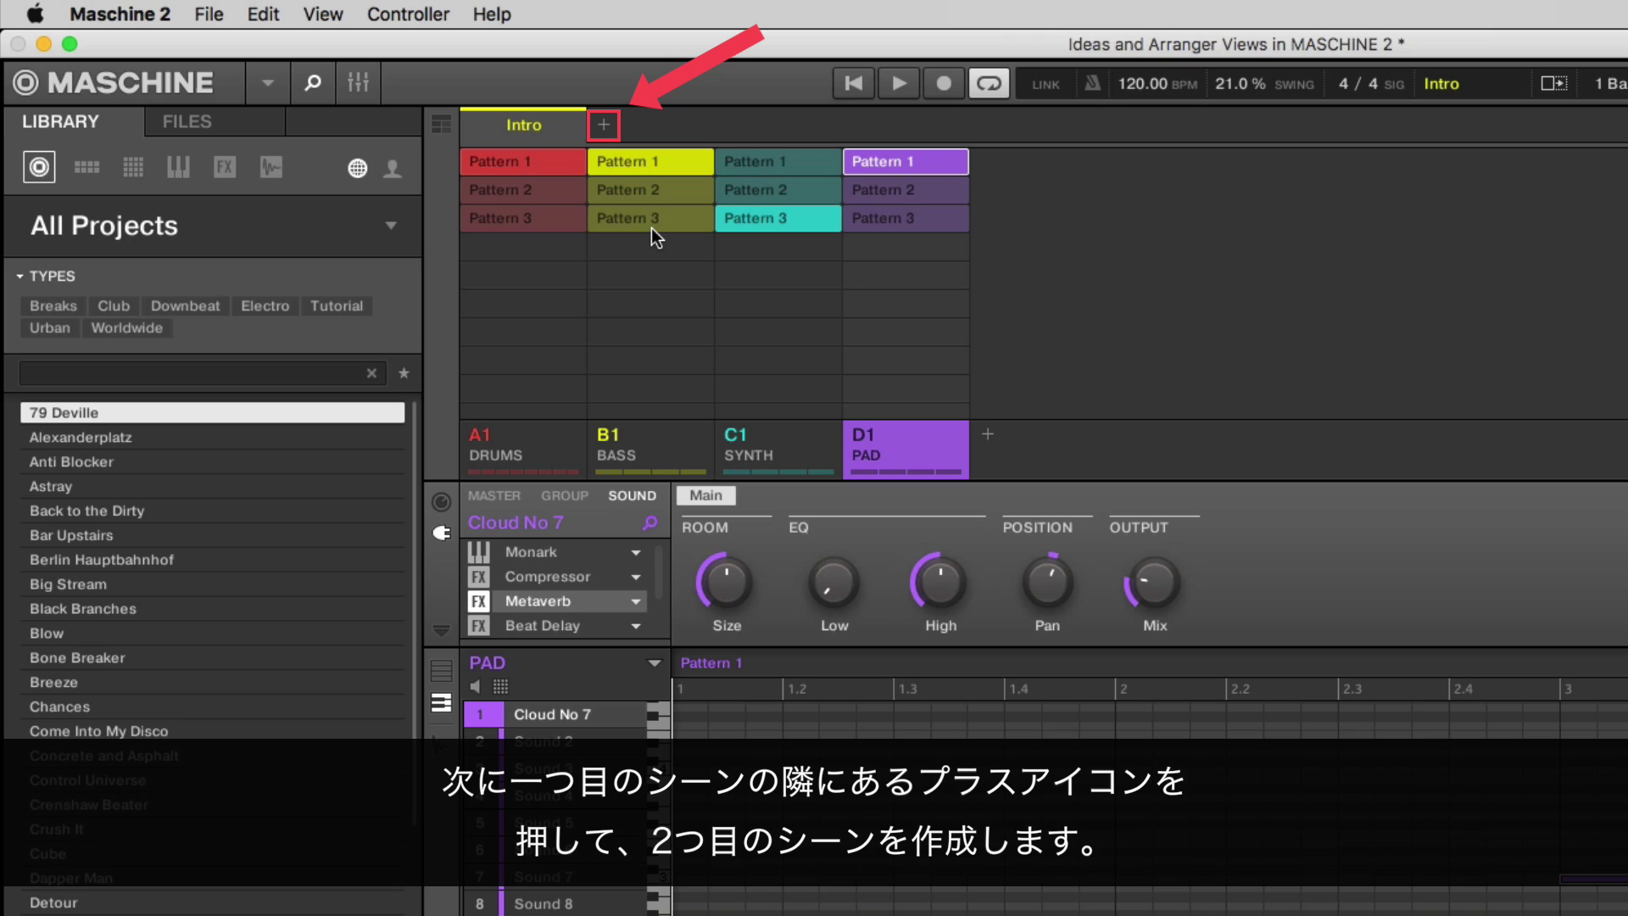
Step: Create a second scene beside the Intro scene in the Ideas view
left_click(607, 125)
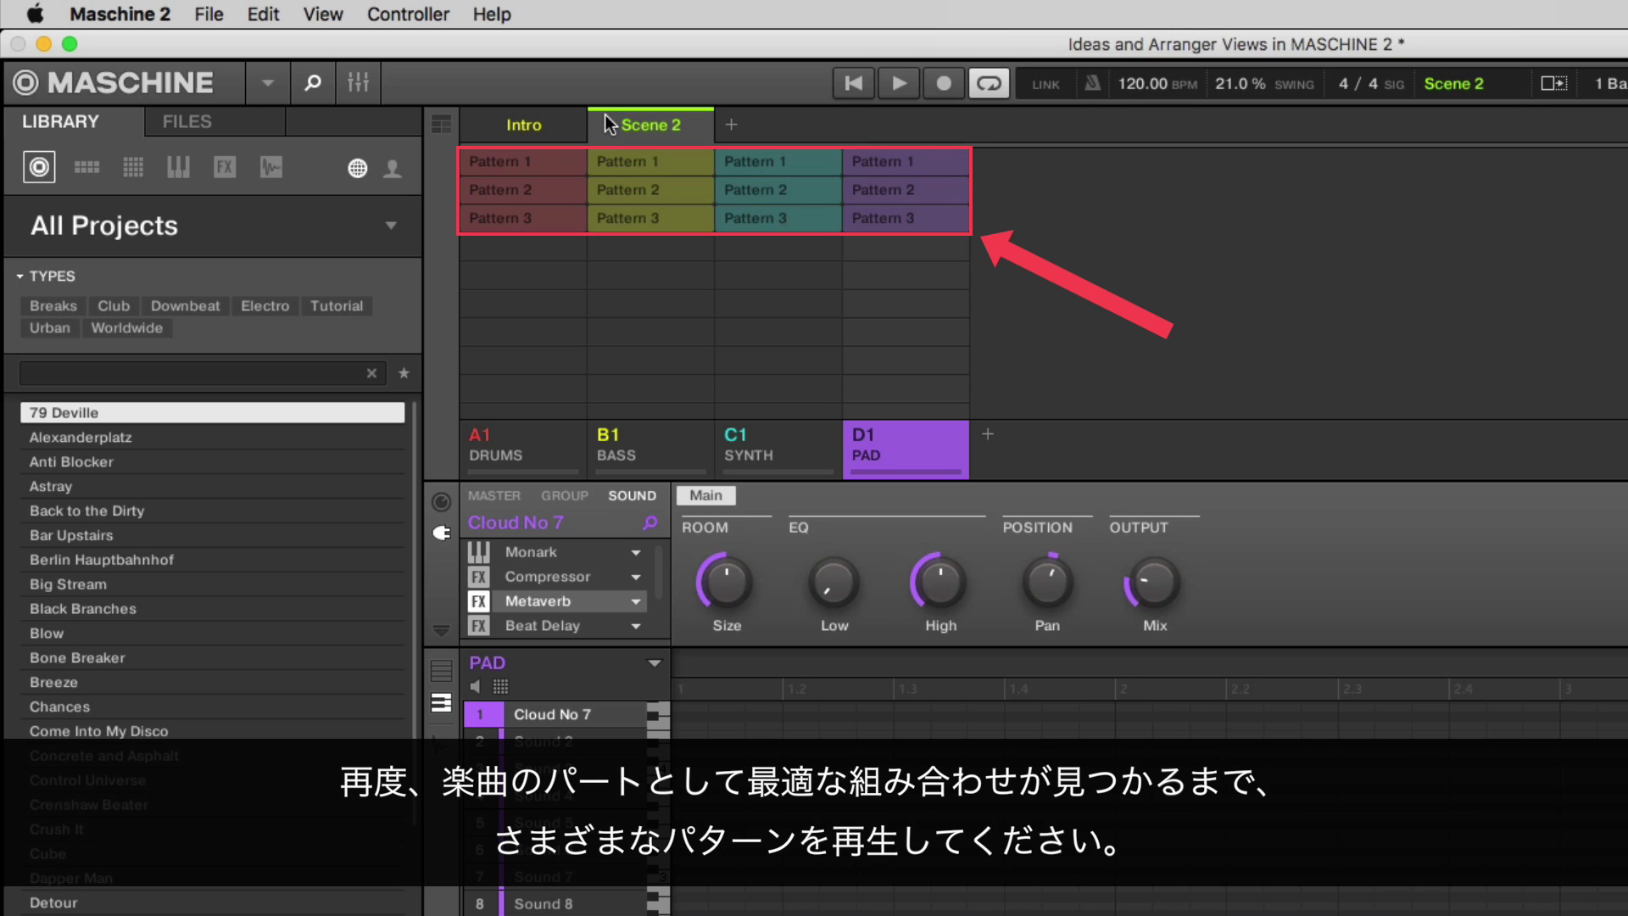
Step: Start playback and assign Drums Pattern 2, Bass Pattern 3, Synth Pattern 2 and Pad Pattern 1 to Scene 2
key("space")
left_click(565, 194)
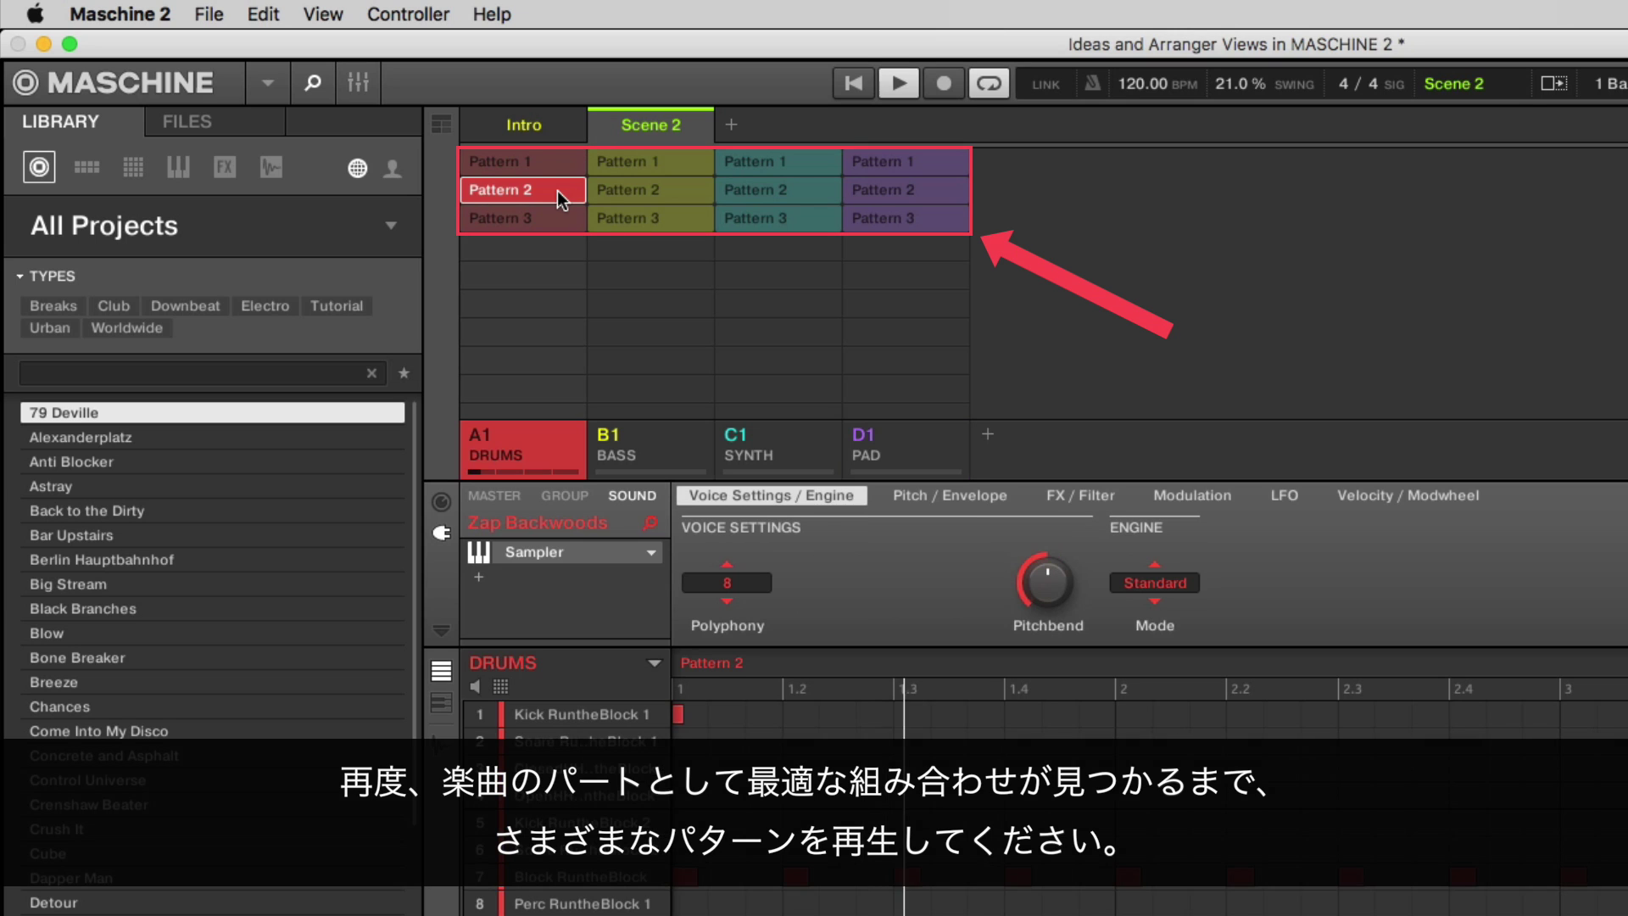
left_click(634, 225)
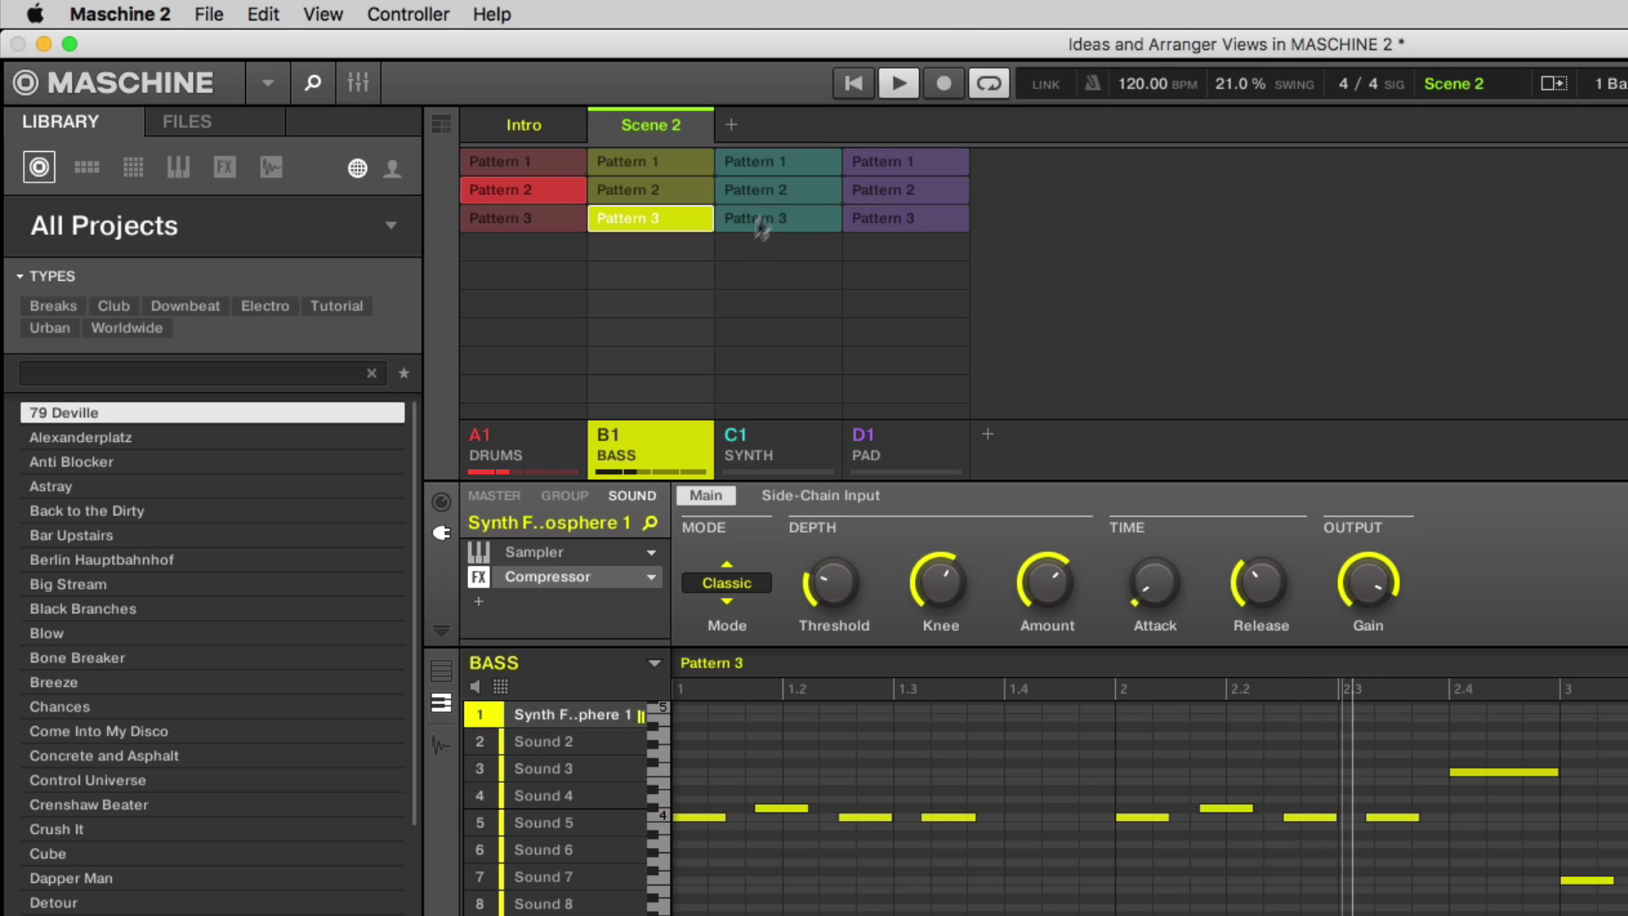
left_click(782, 188)
left_click(867, 163)
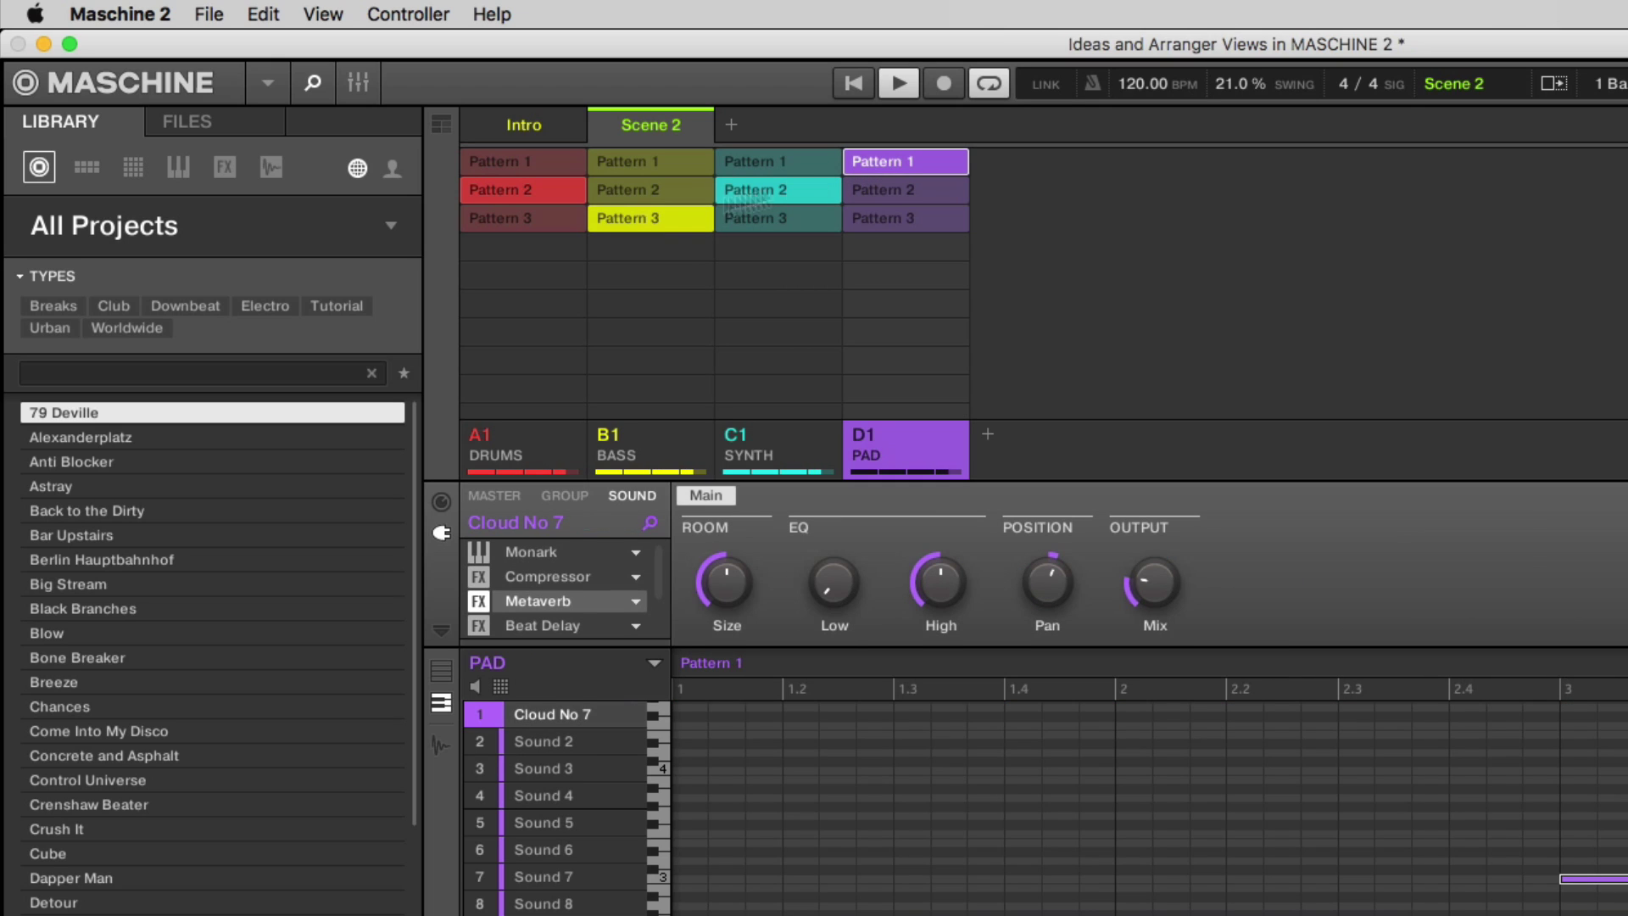
Step: Switch Scene 2 to Drums Pattern 3 and Synth Pattern 3 without any Pad pattern, and stop playback
left_click(550, 217)
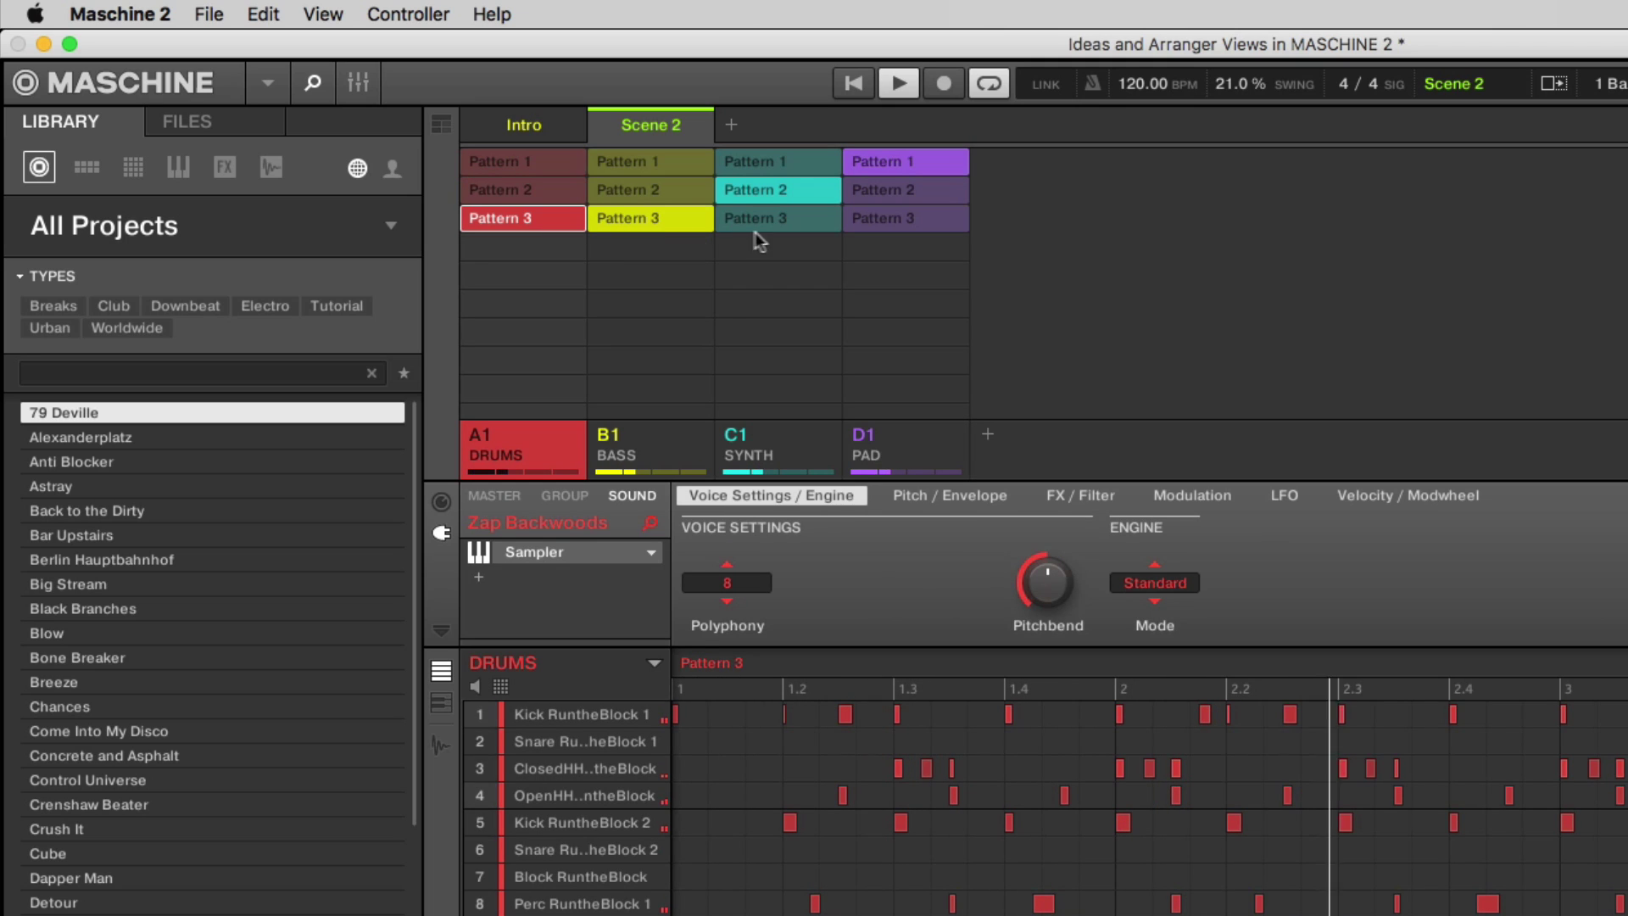
left_click(786, 222)
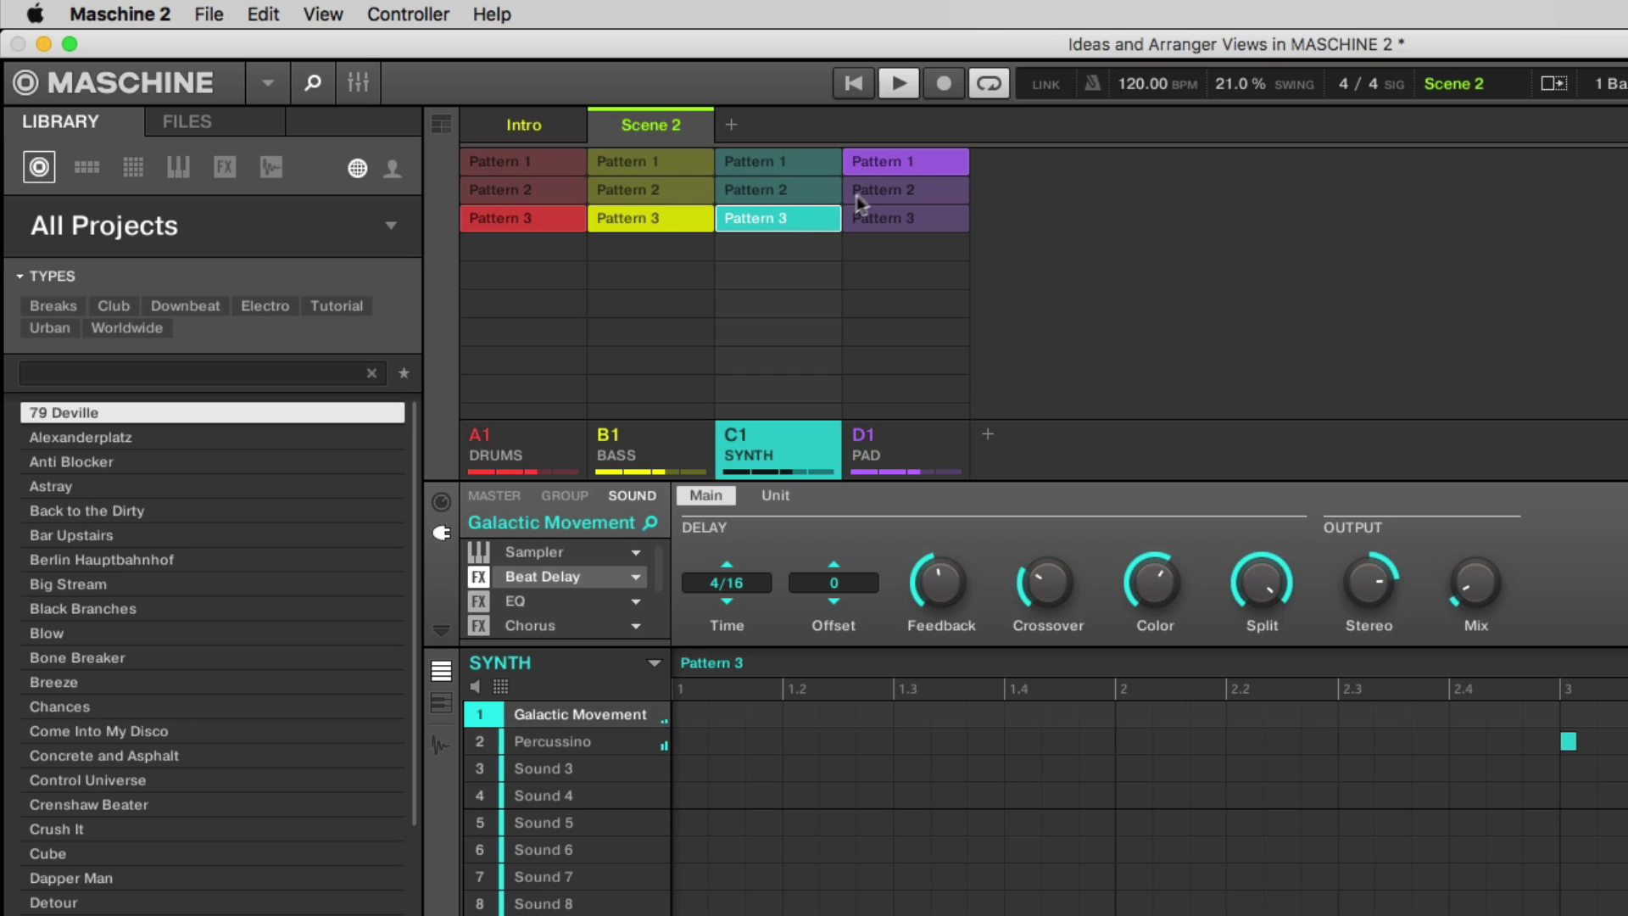
left_click(914, 161)
left_click(913, 162)
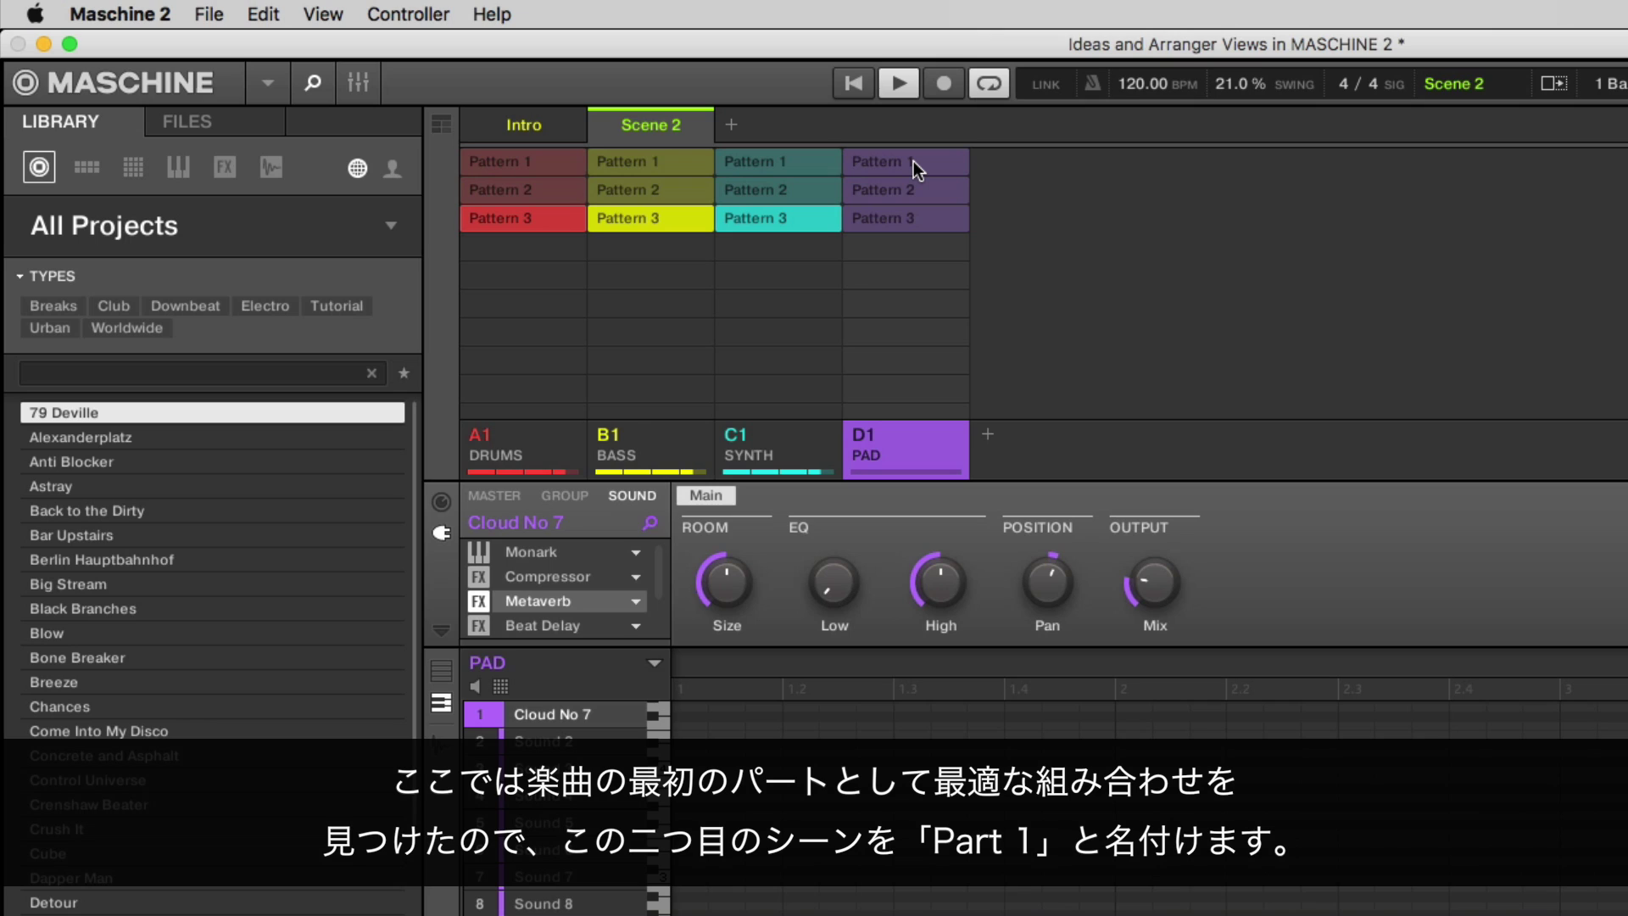
key("space")
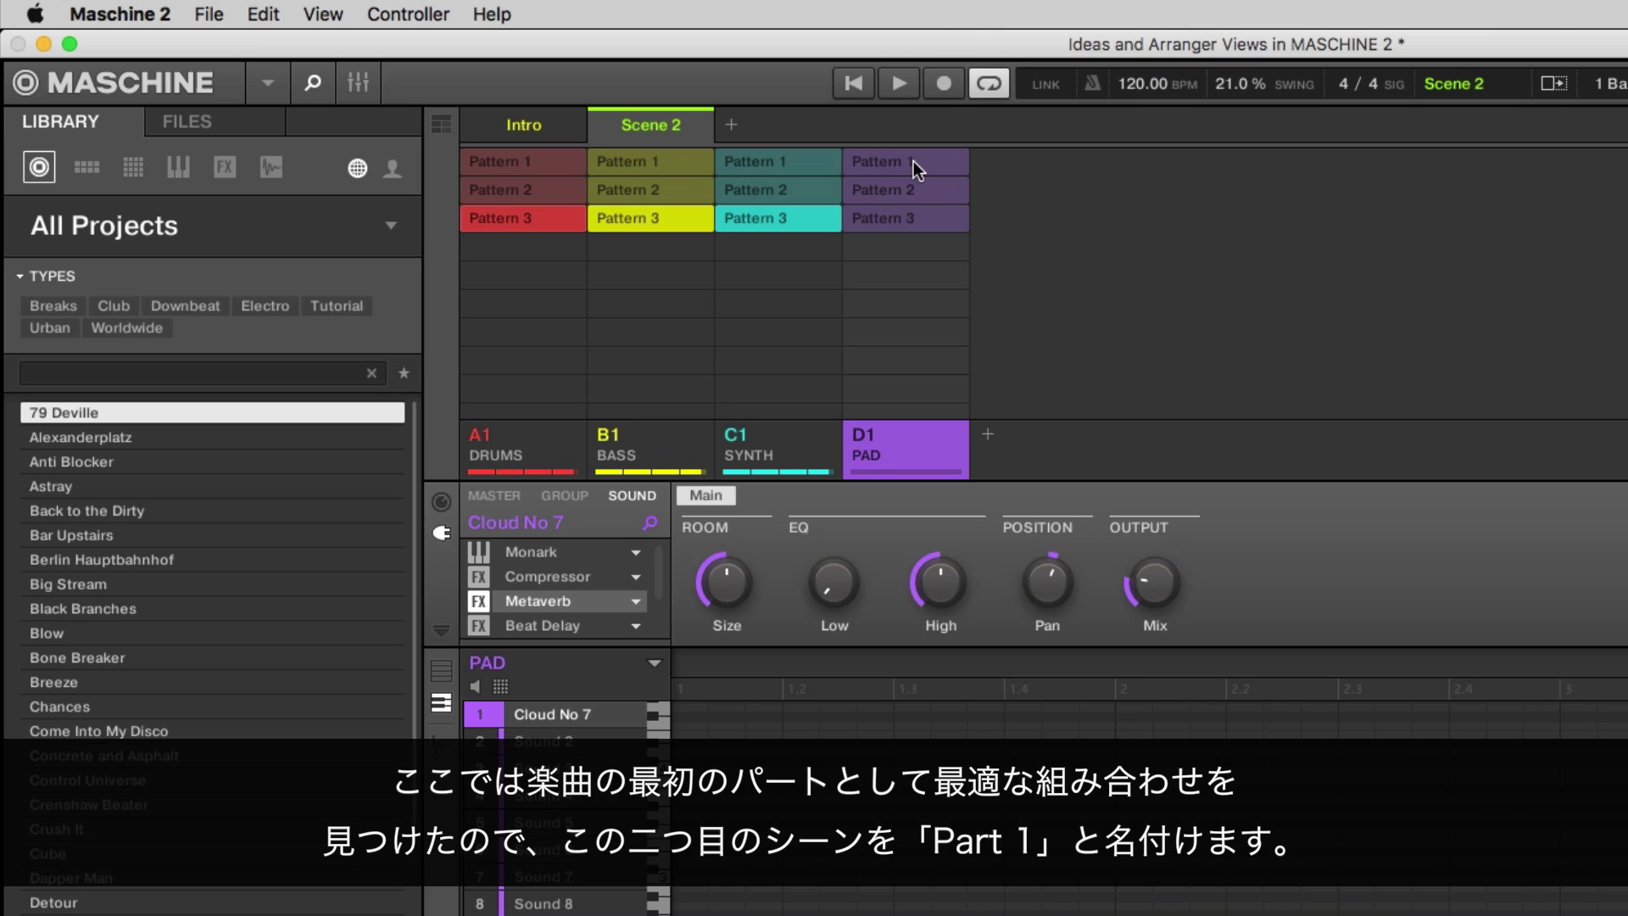
Step: Rename Scene 2 as Part 1
right_click(655, 124)
left_click(716, 229)
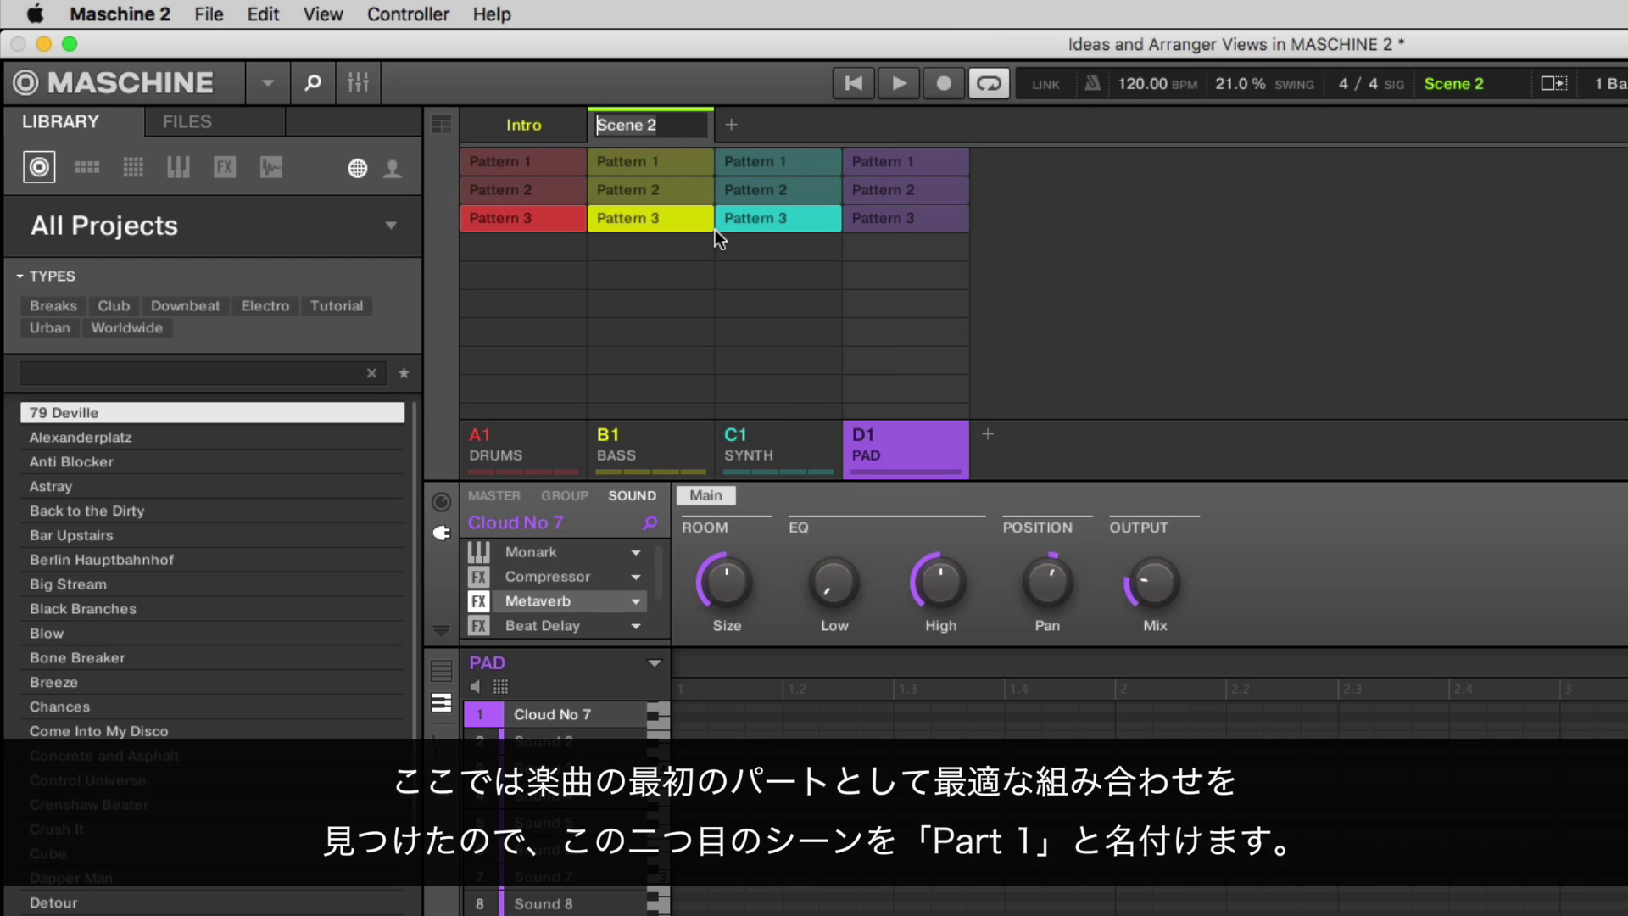
type("Part 1")
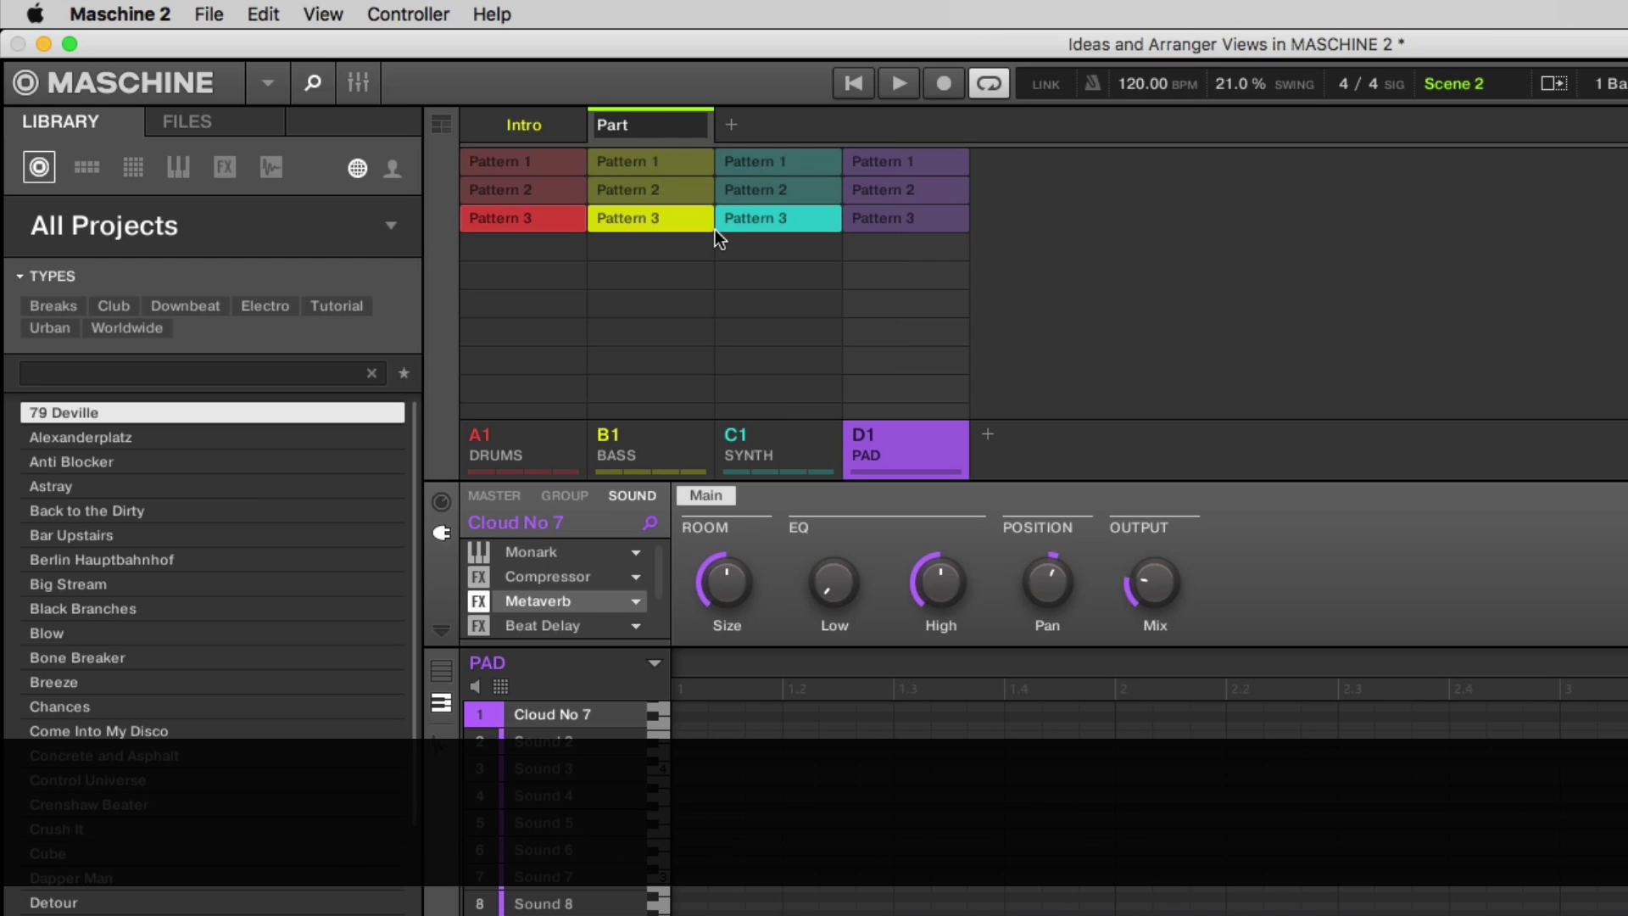
key("Return")
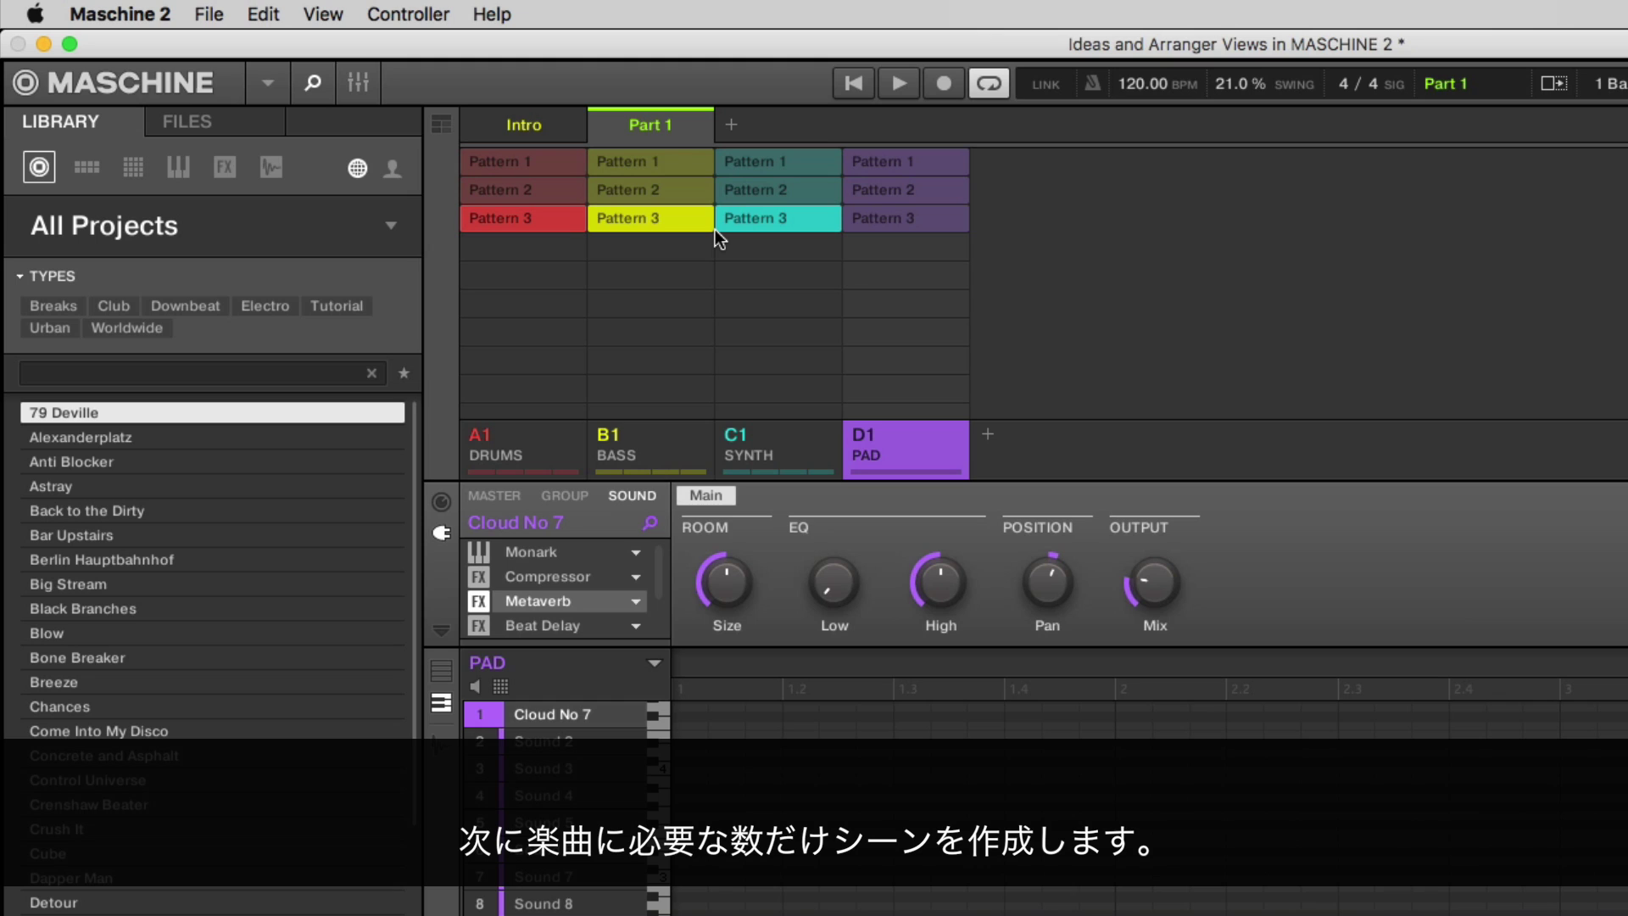
Step: Create a third scene and, during playback, assign Drums Pattern 2, Synth Pattern 2 and Pad Pattern 1 to it
left_click(731, 125)
key("space")
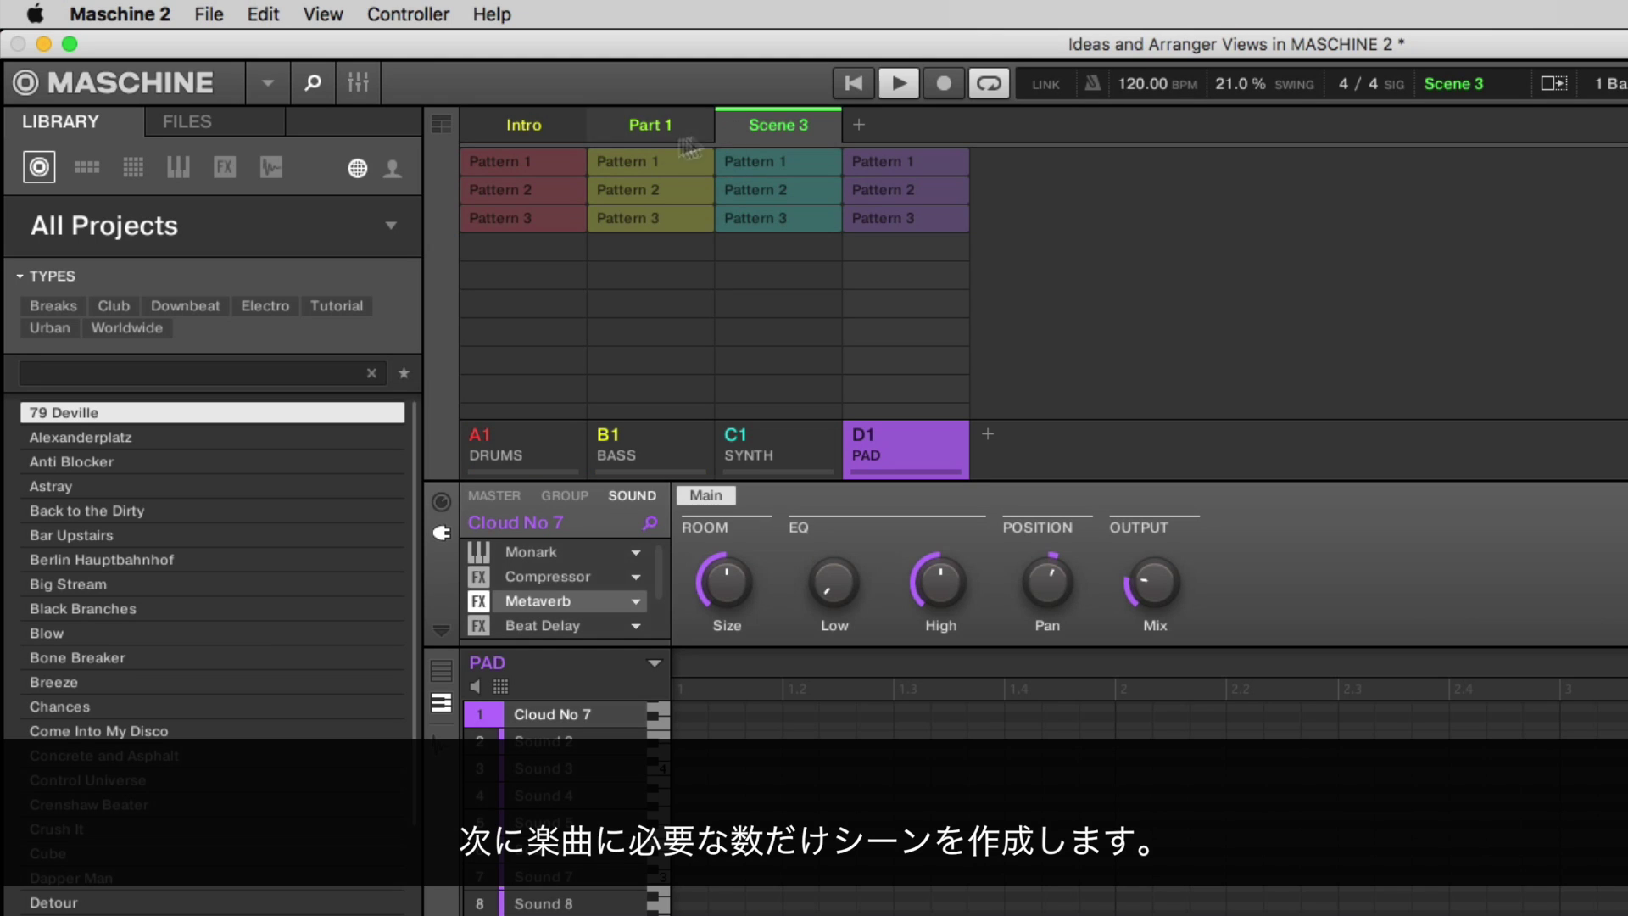
left_click(573, 198)
left_click(767, 190)
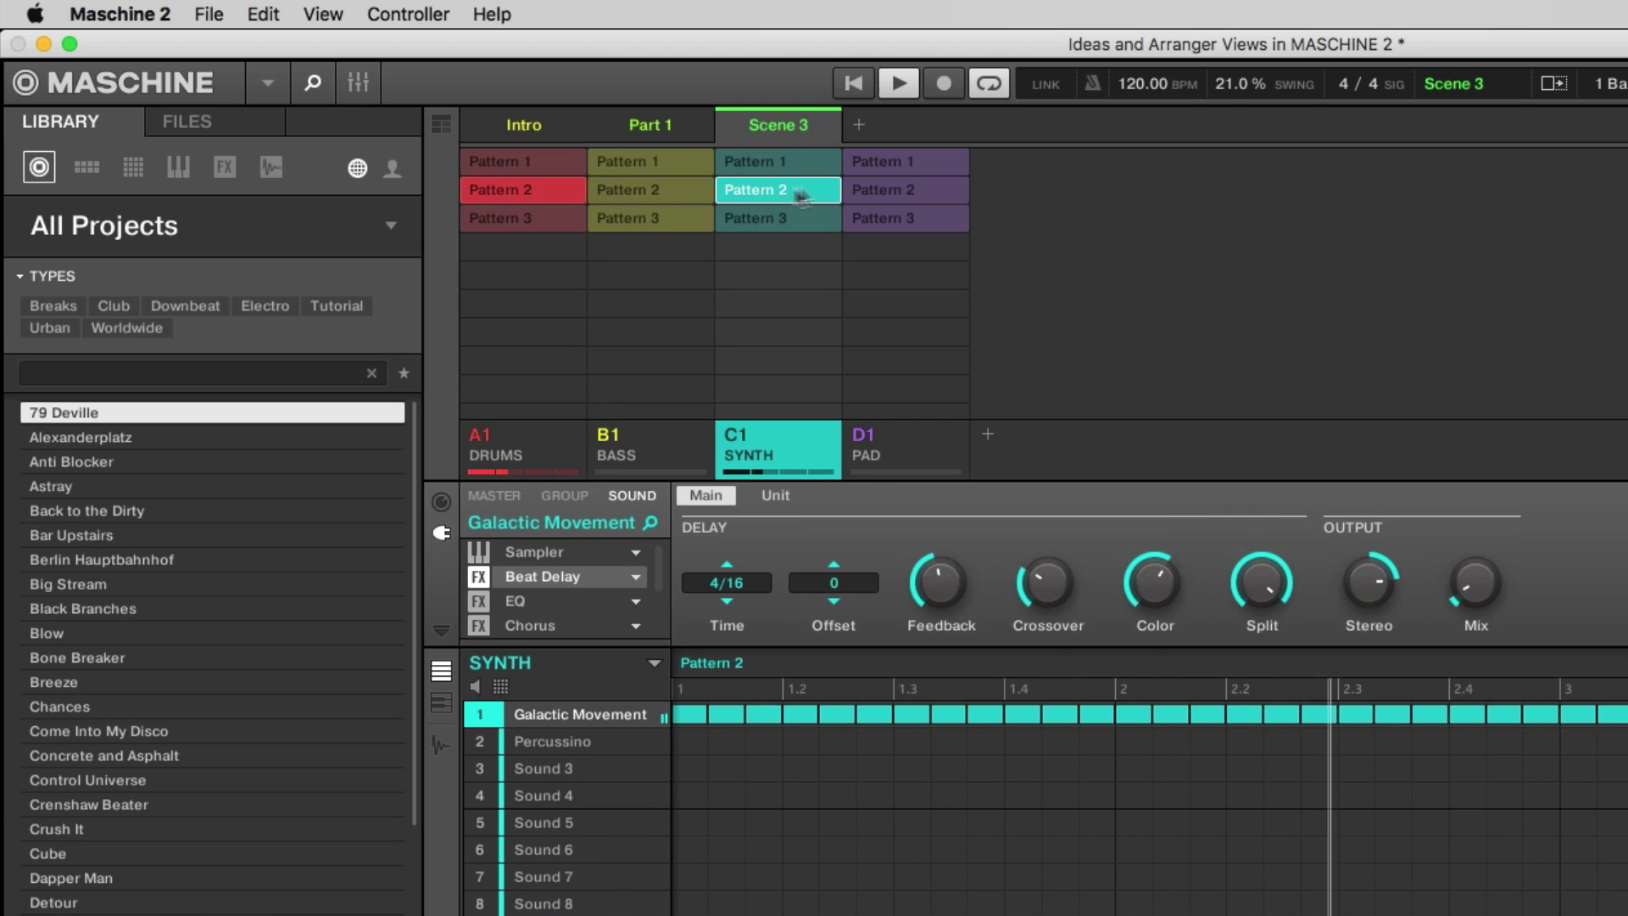
left_click(888, 166)
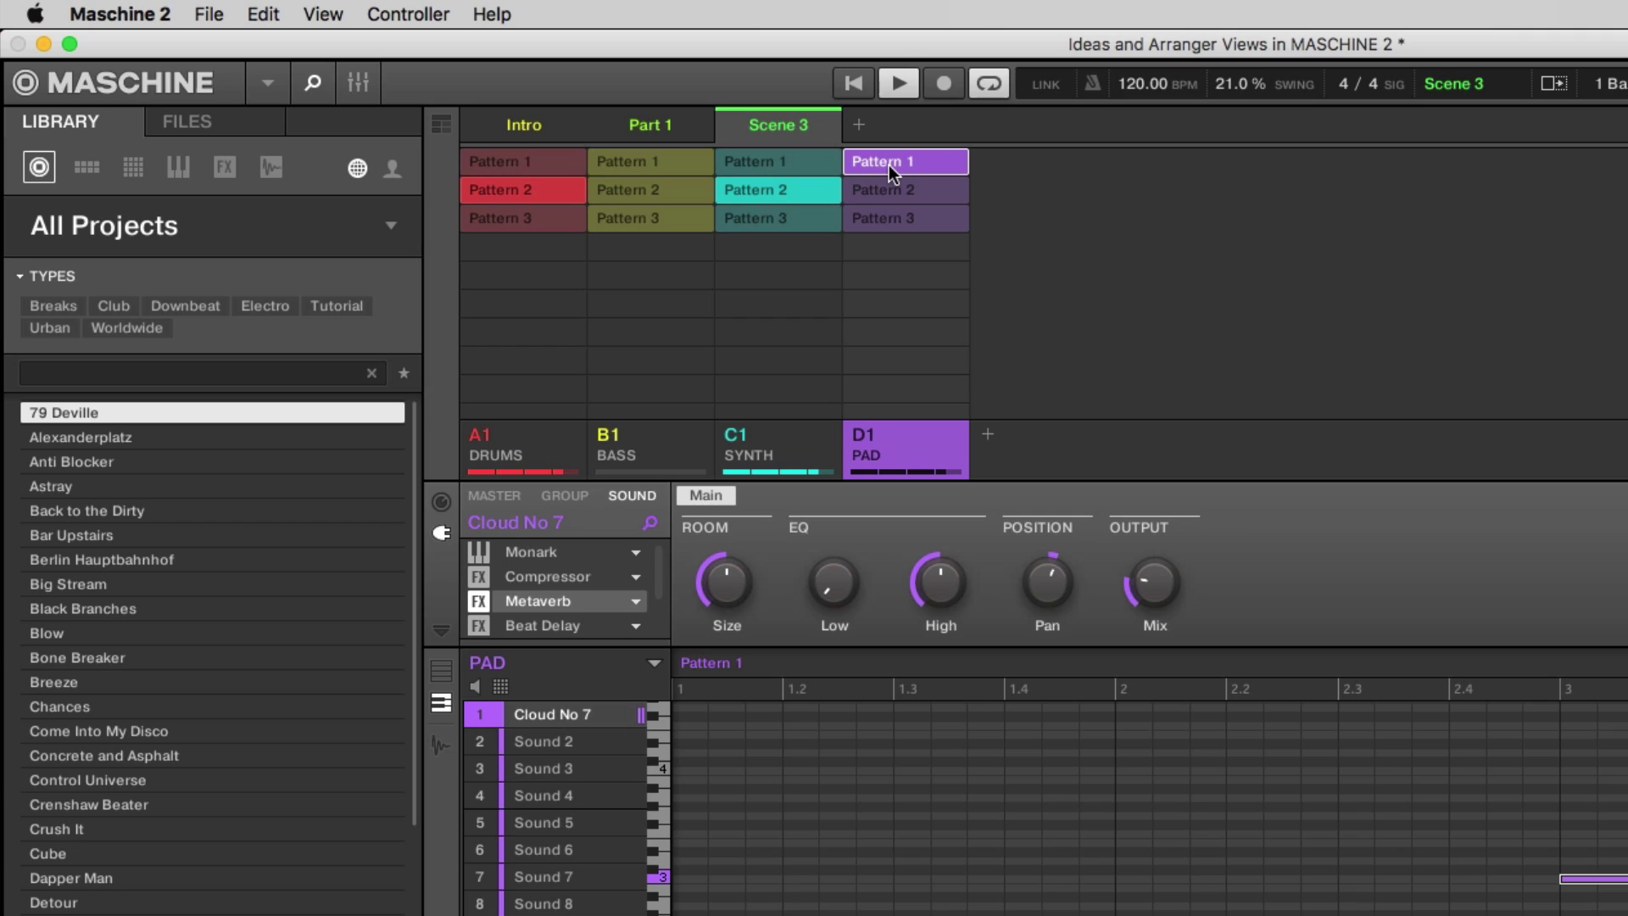
key("space")
Step: Rename Scene 3 as Break
right_click(797, 127)
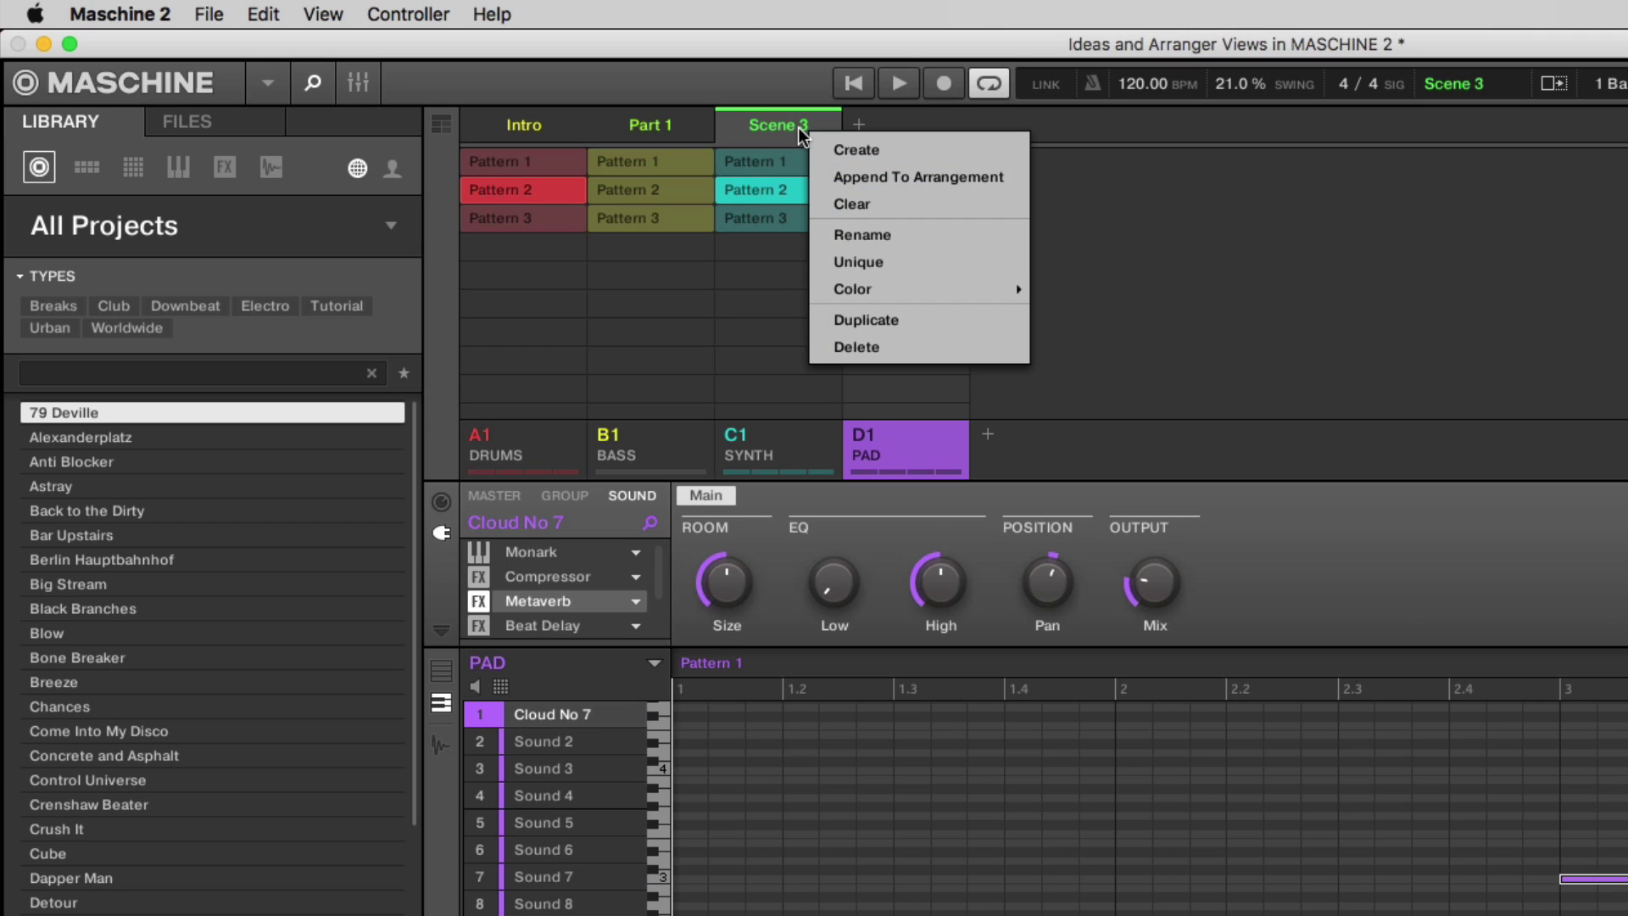
left_click(866, 232)
type("Break")
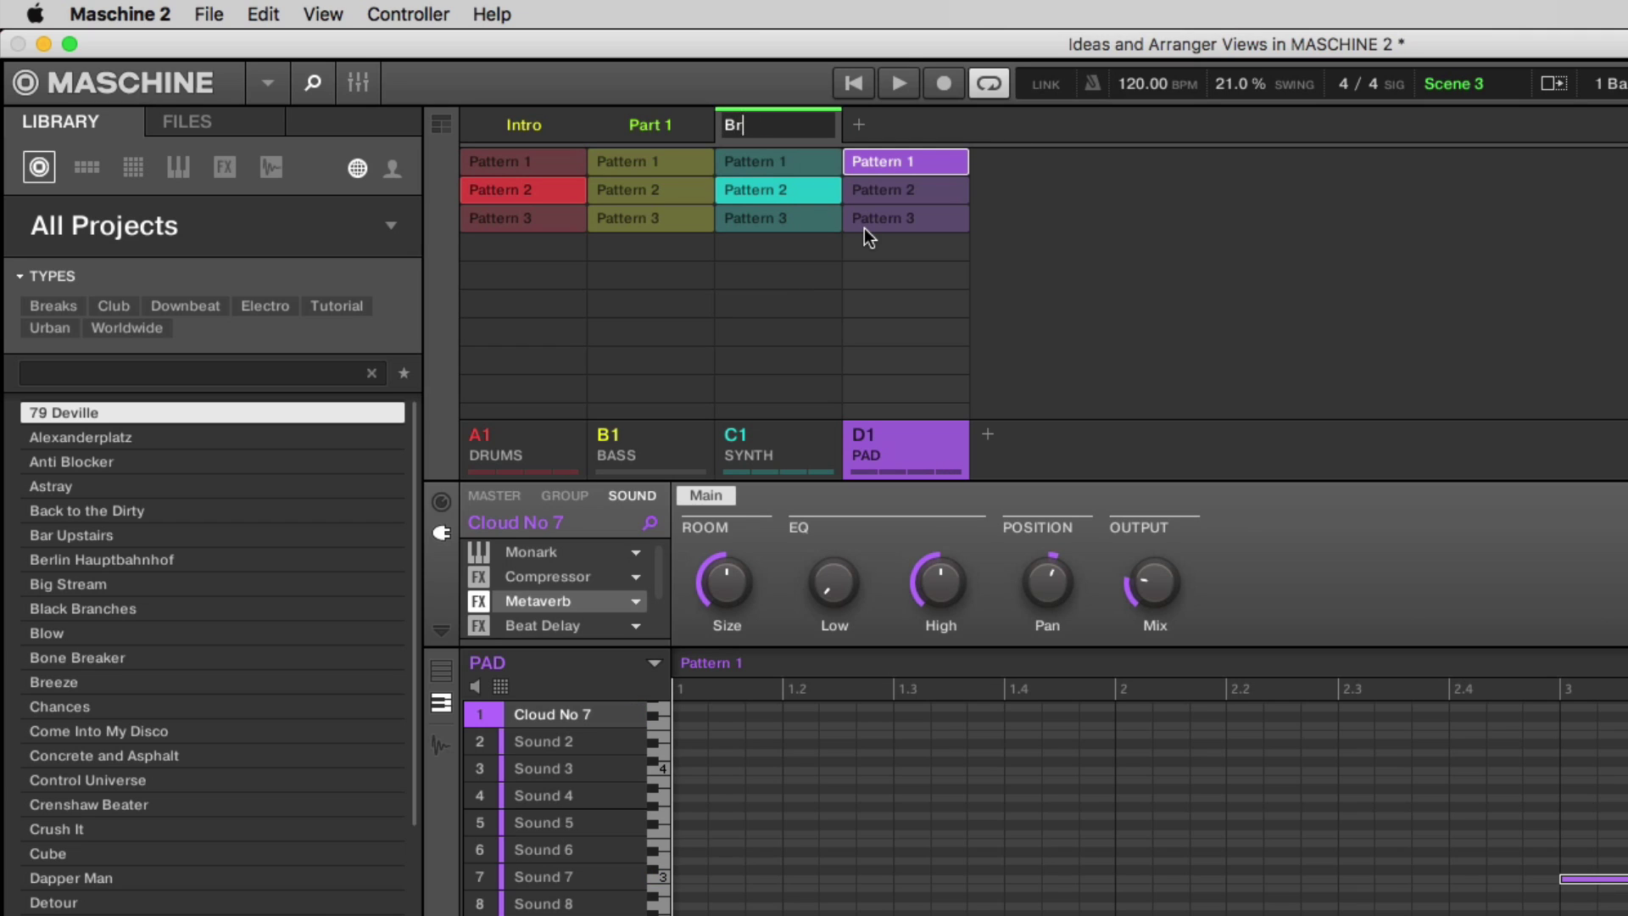
key("Return")
Step: Create a fourth scene and, during playback, assign Pattern 3 of the Drums, Bass, Synth and Pad groups to it
left_click(858, 127)
key("space")
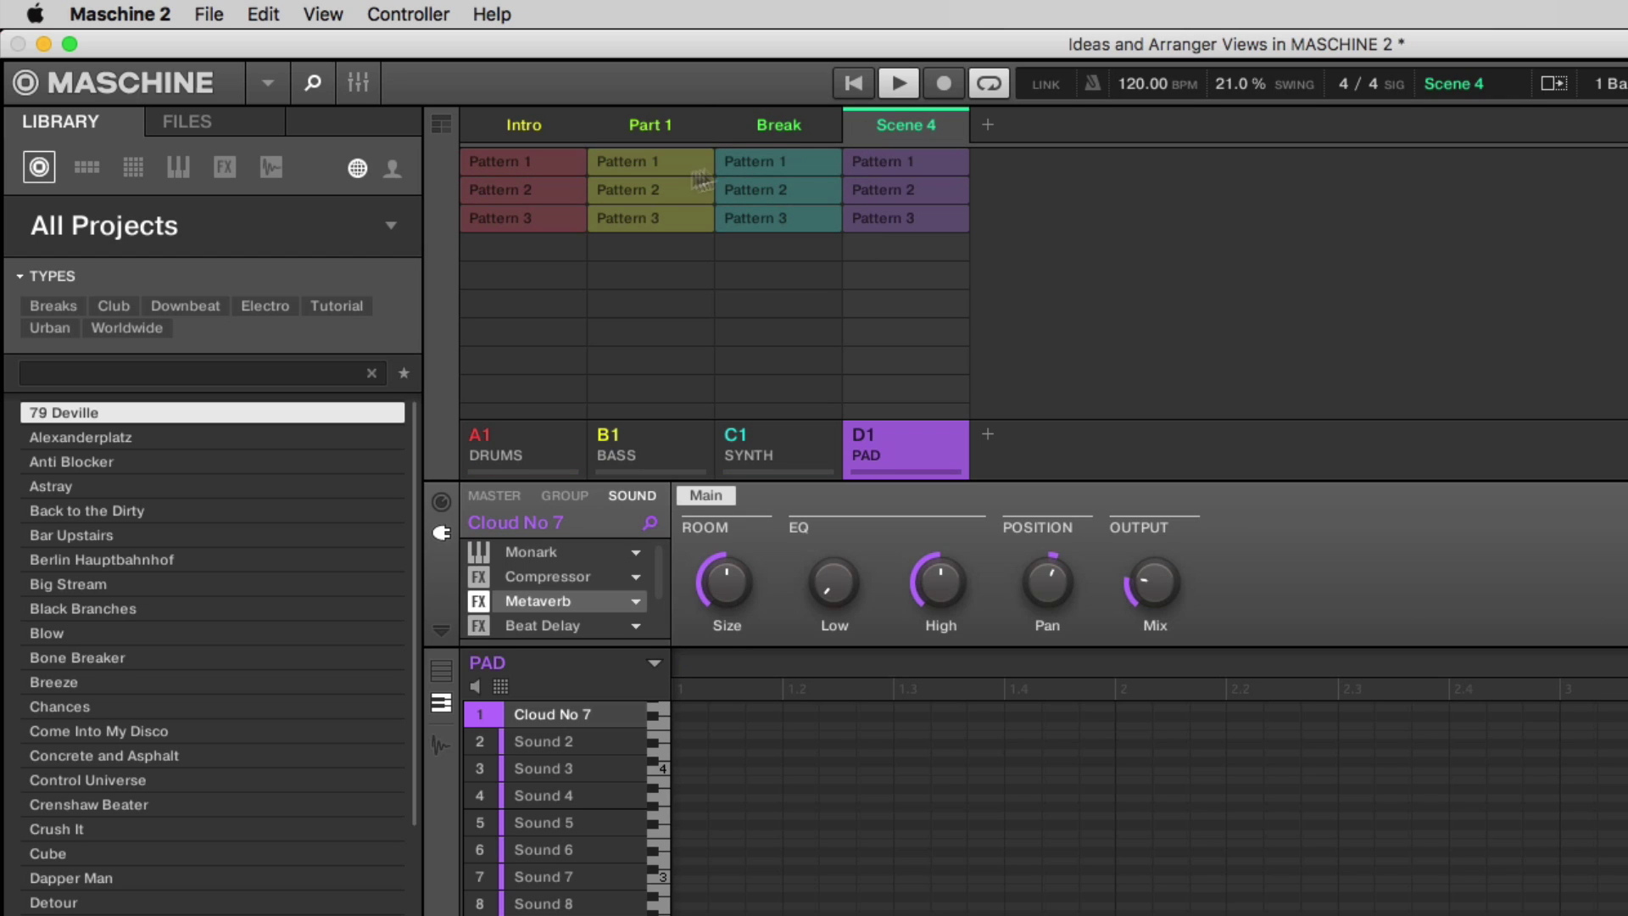
left_click(552, 219)
left_click(642, 219)
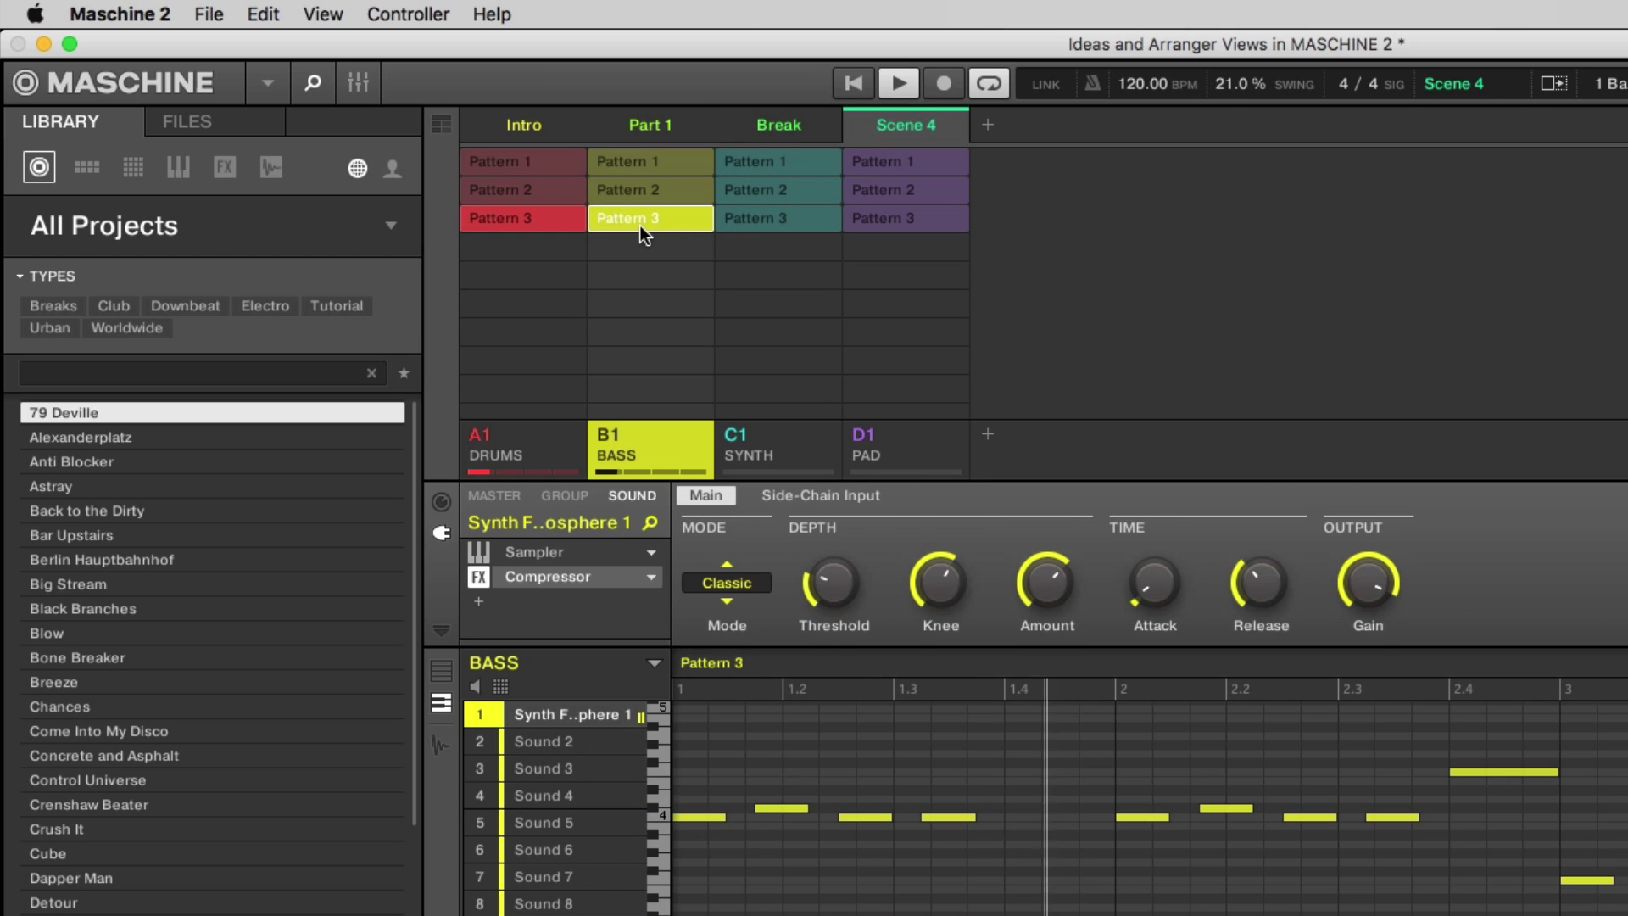
left_click(755, 219)
left_click(882, 218)
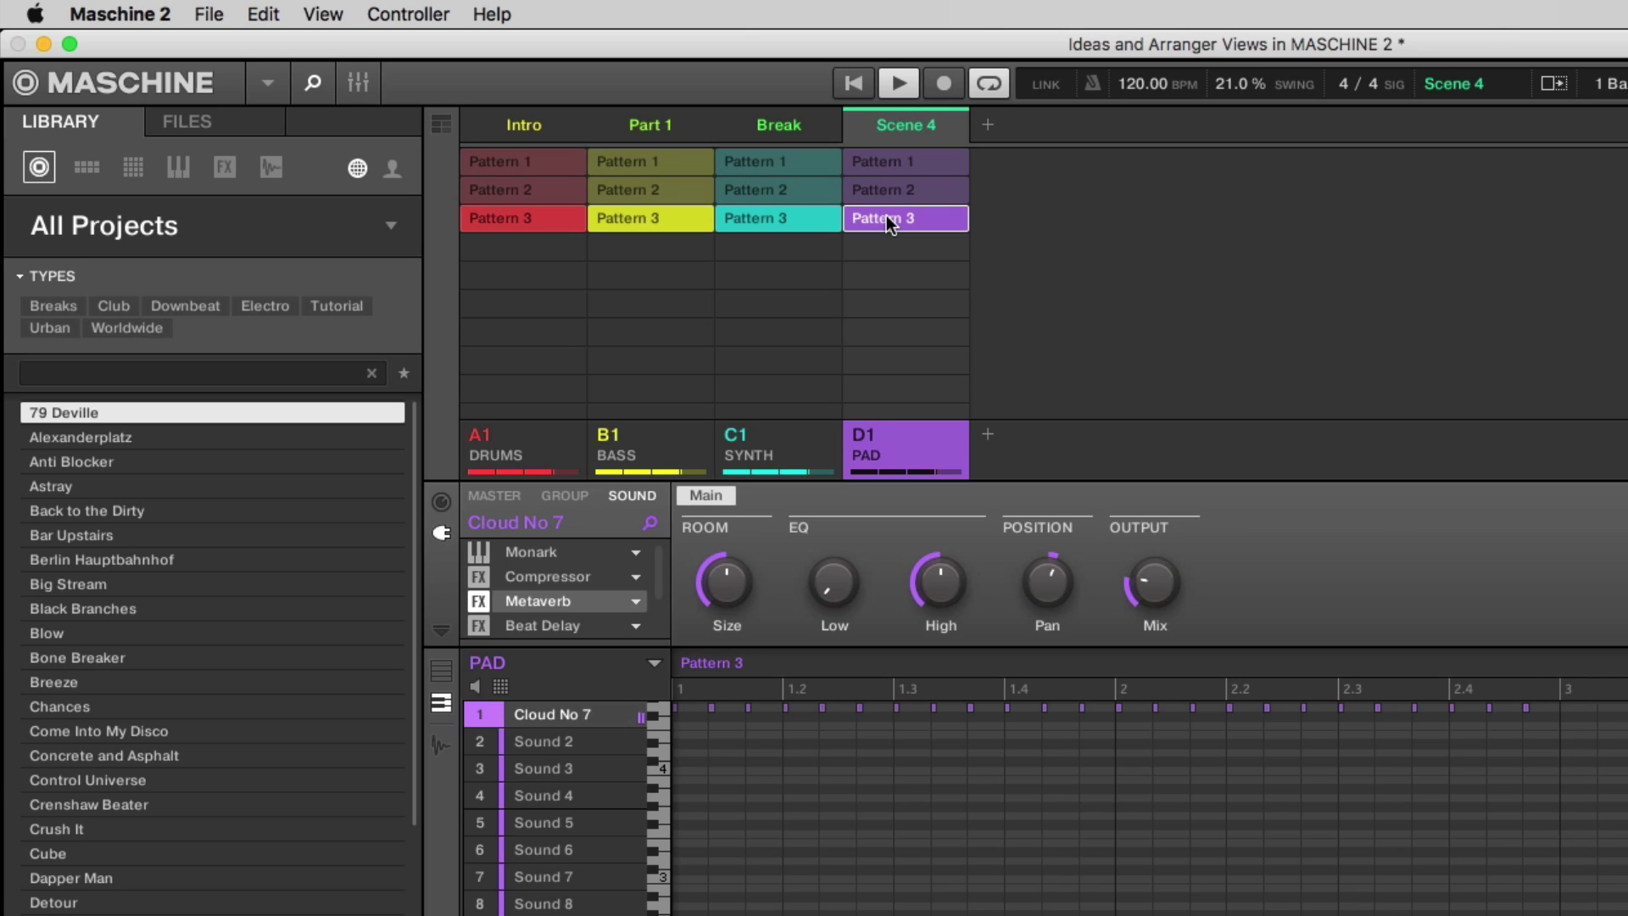
key("space")
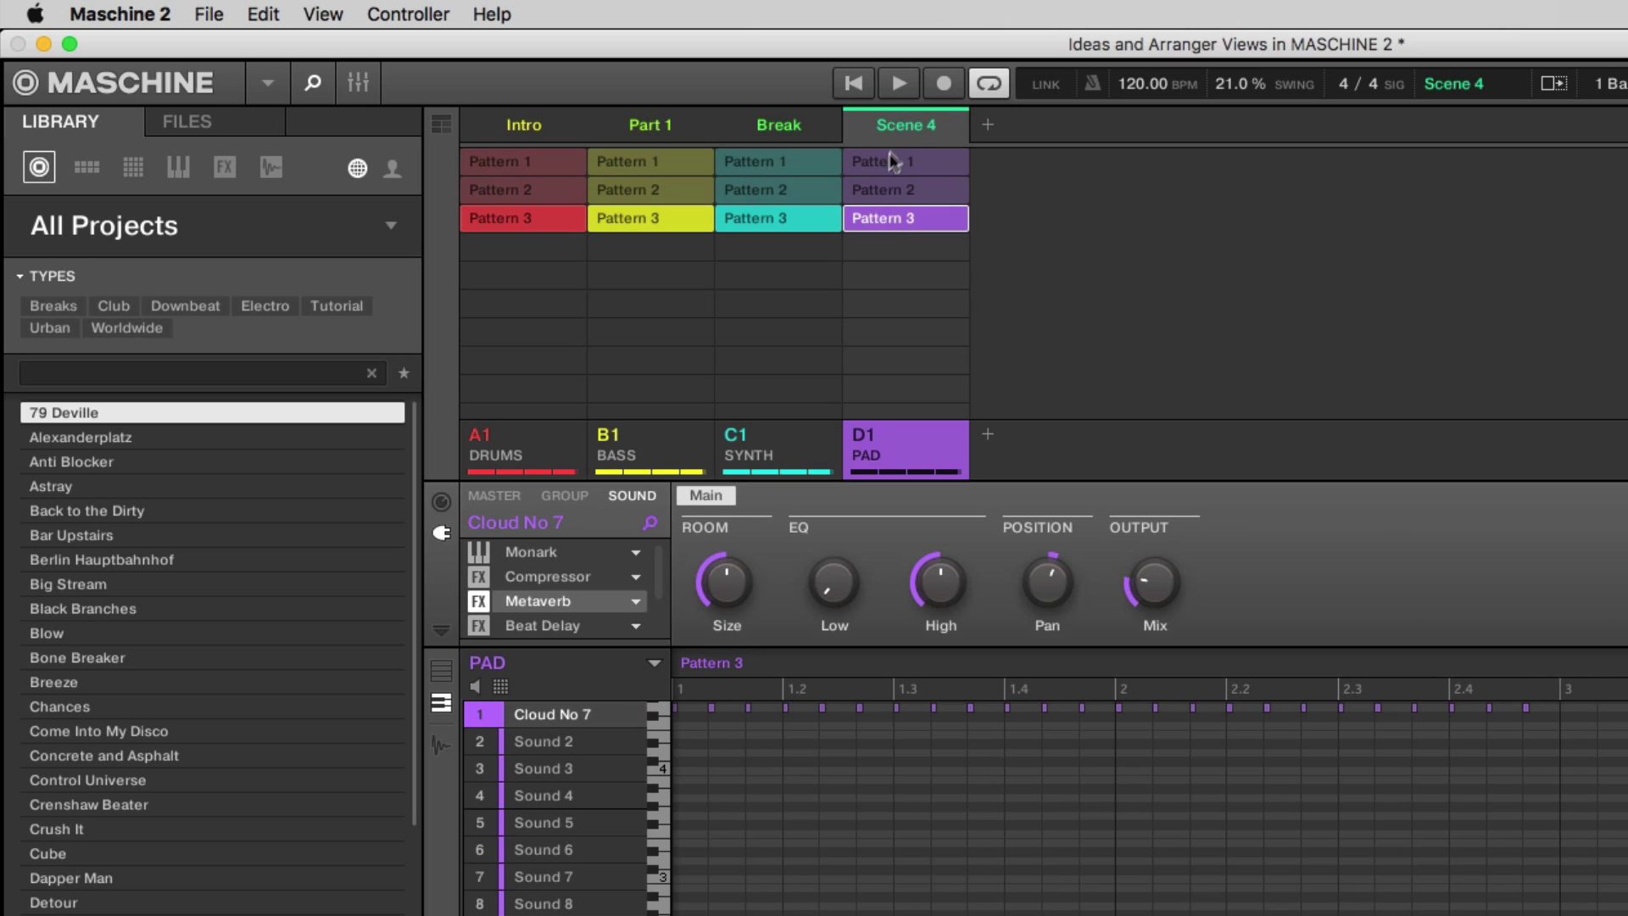
Step: Rename Scene 4 as Part 2
right_click(907, 129)
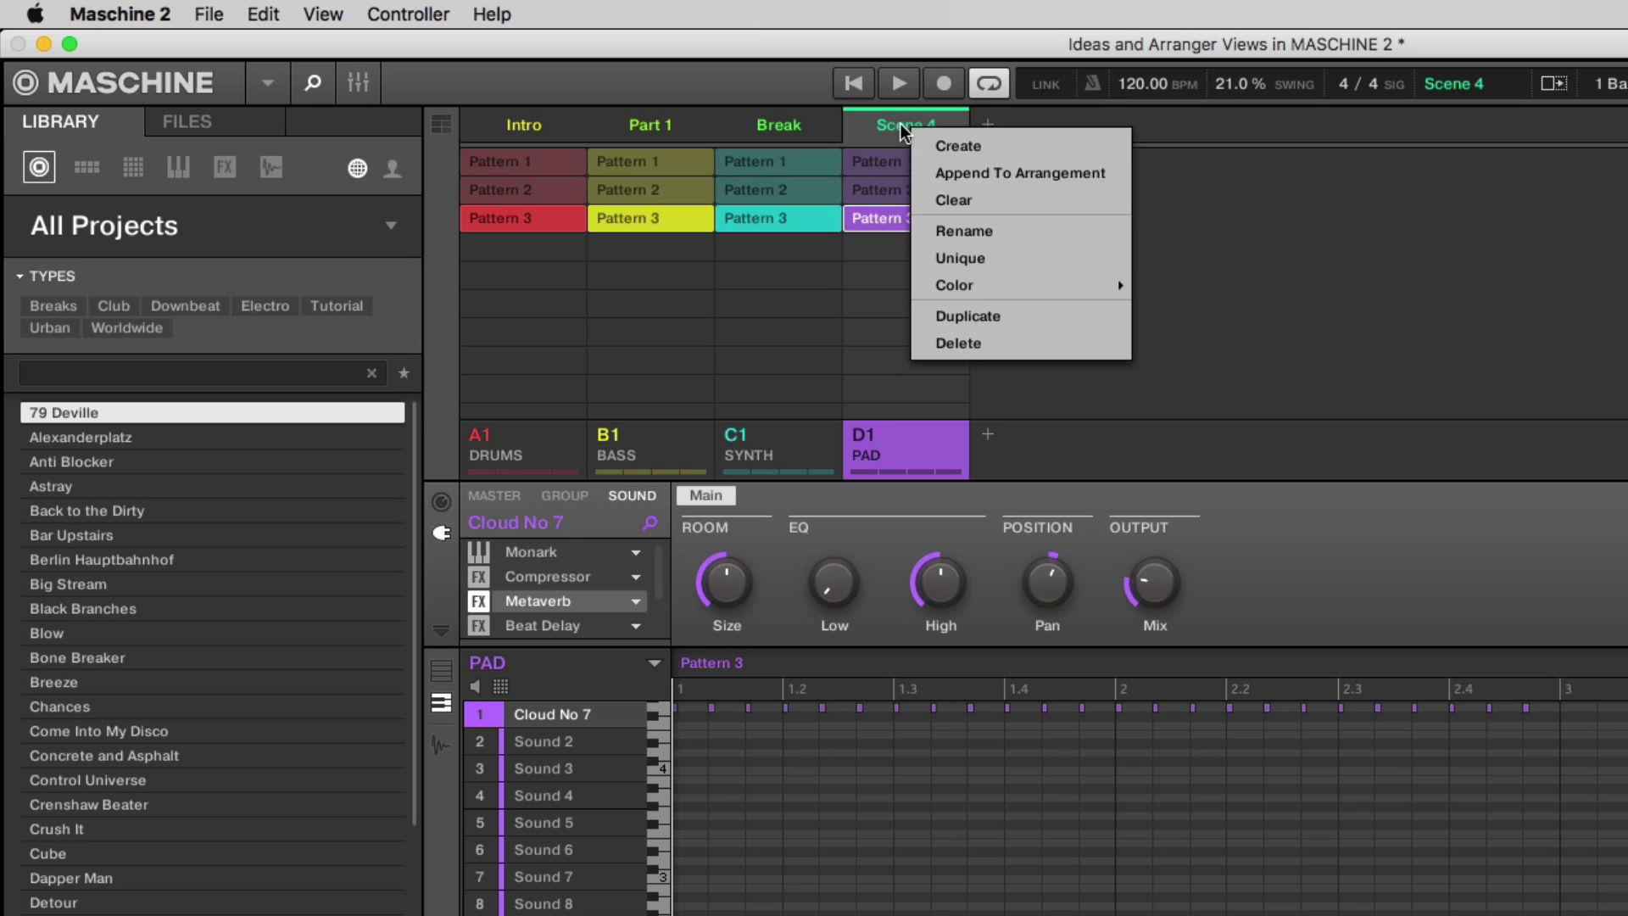
left_click(934, 226)
type("Part 2")
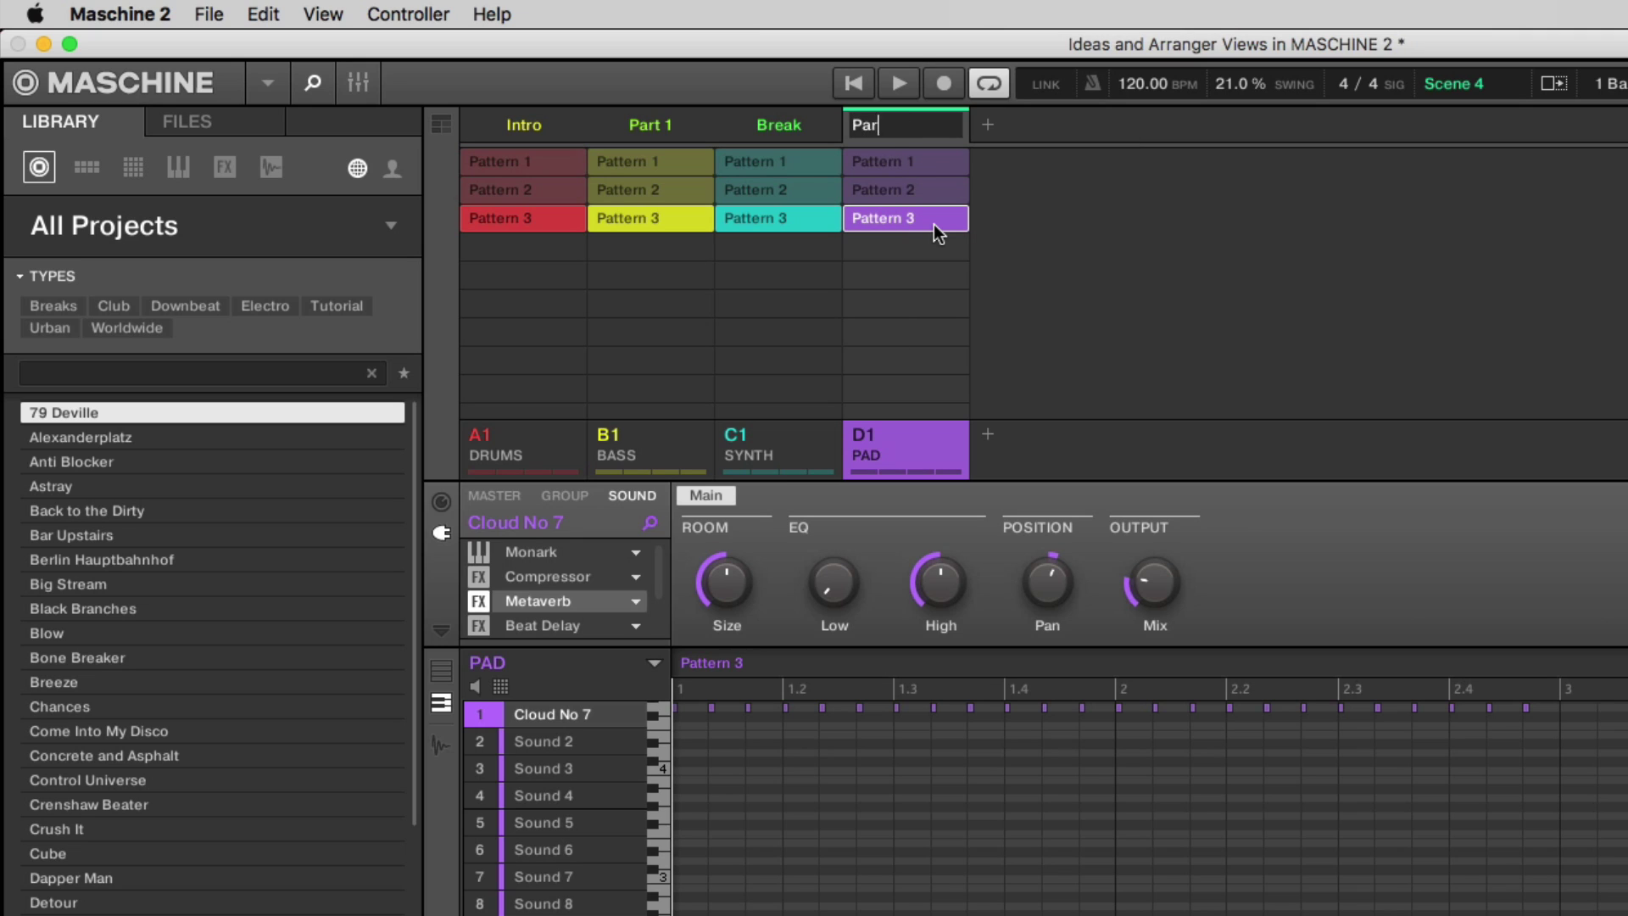
key("Return")
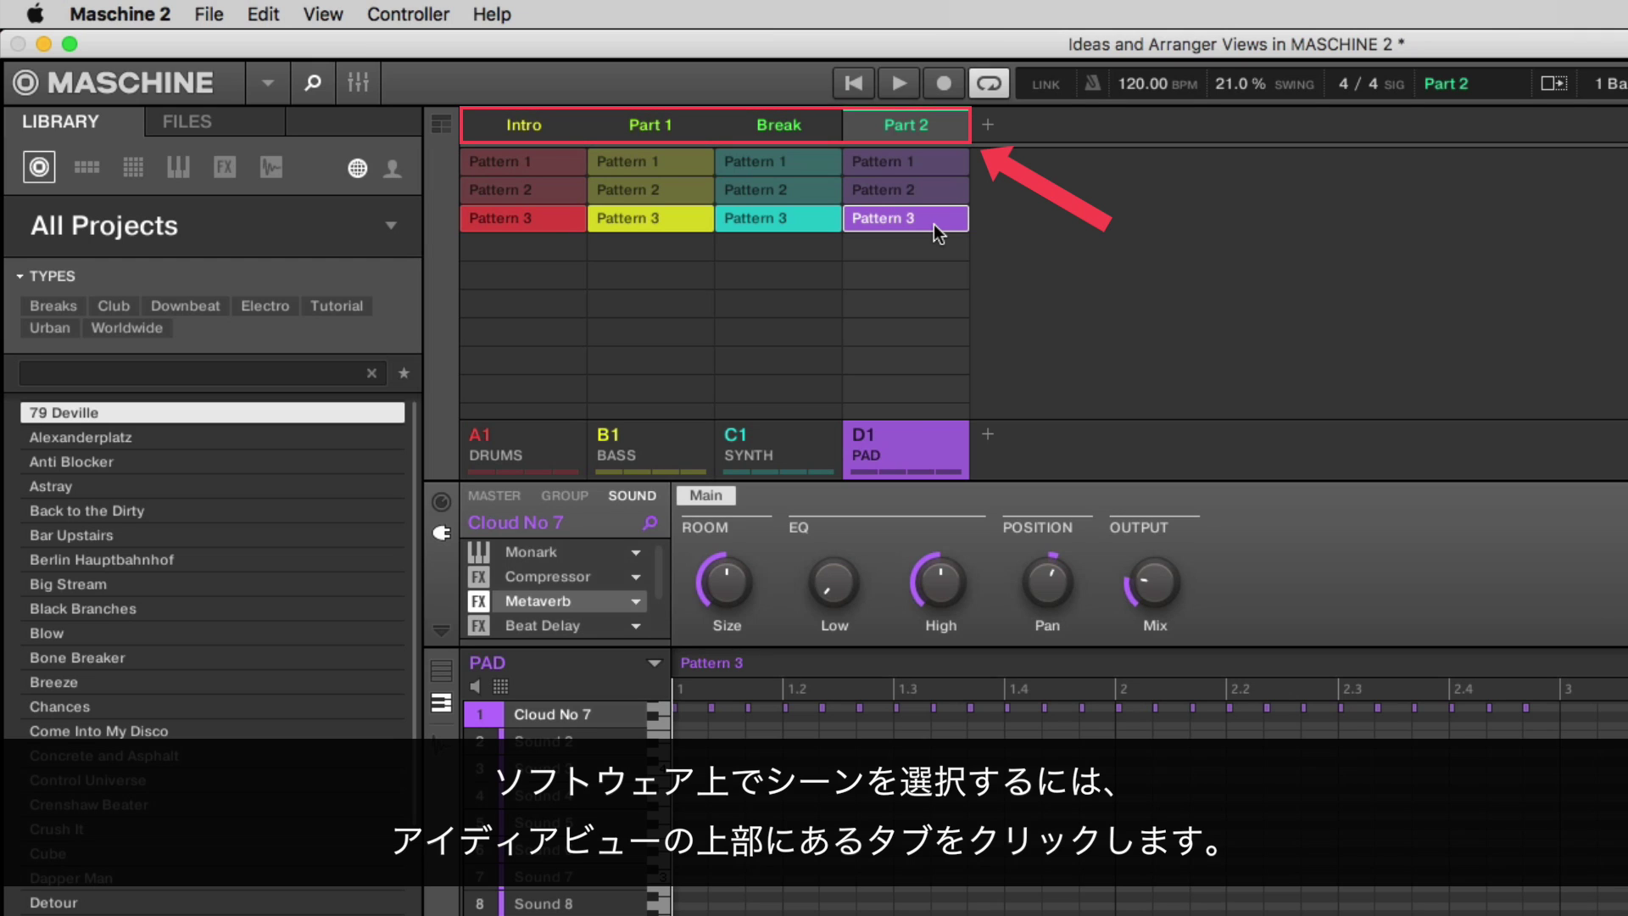
Step: Audition the Intro, Part 1, Break and Part 2 scenes by switching between them during playback, and stop on Break
left_click(902, 85)
left_click(652, 125)
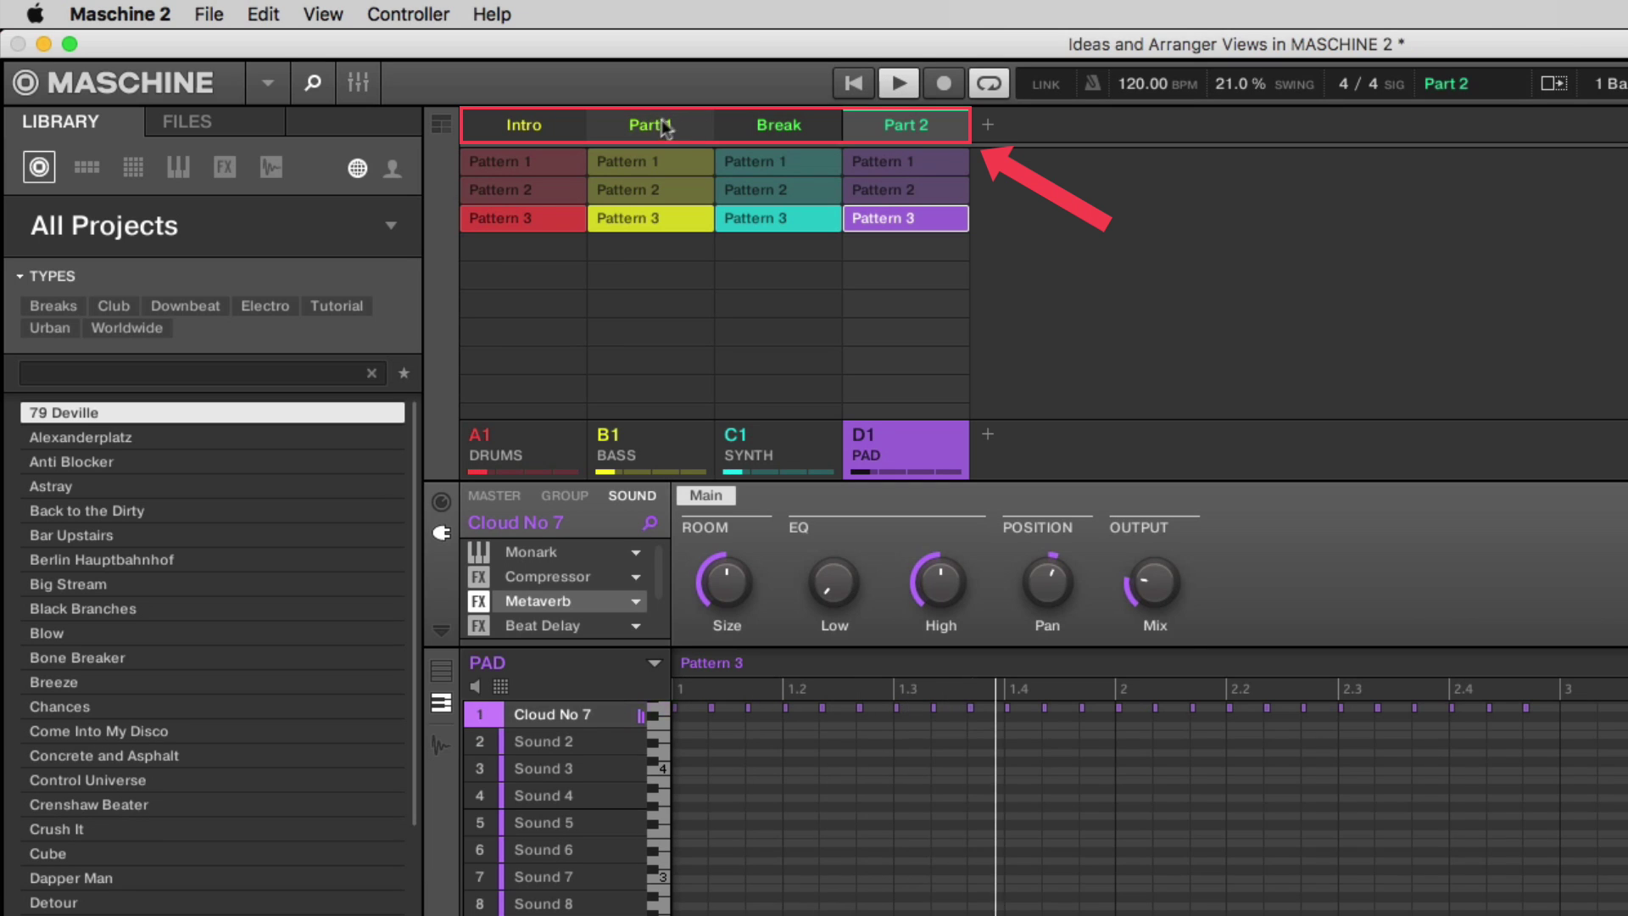
left_click(767, 127)
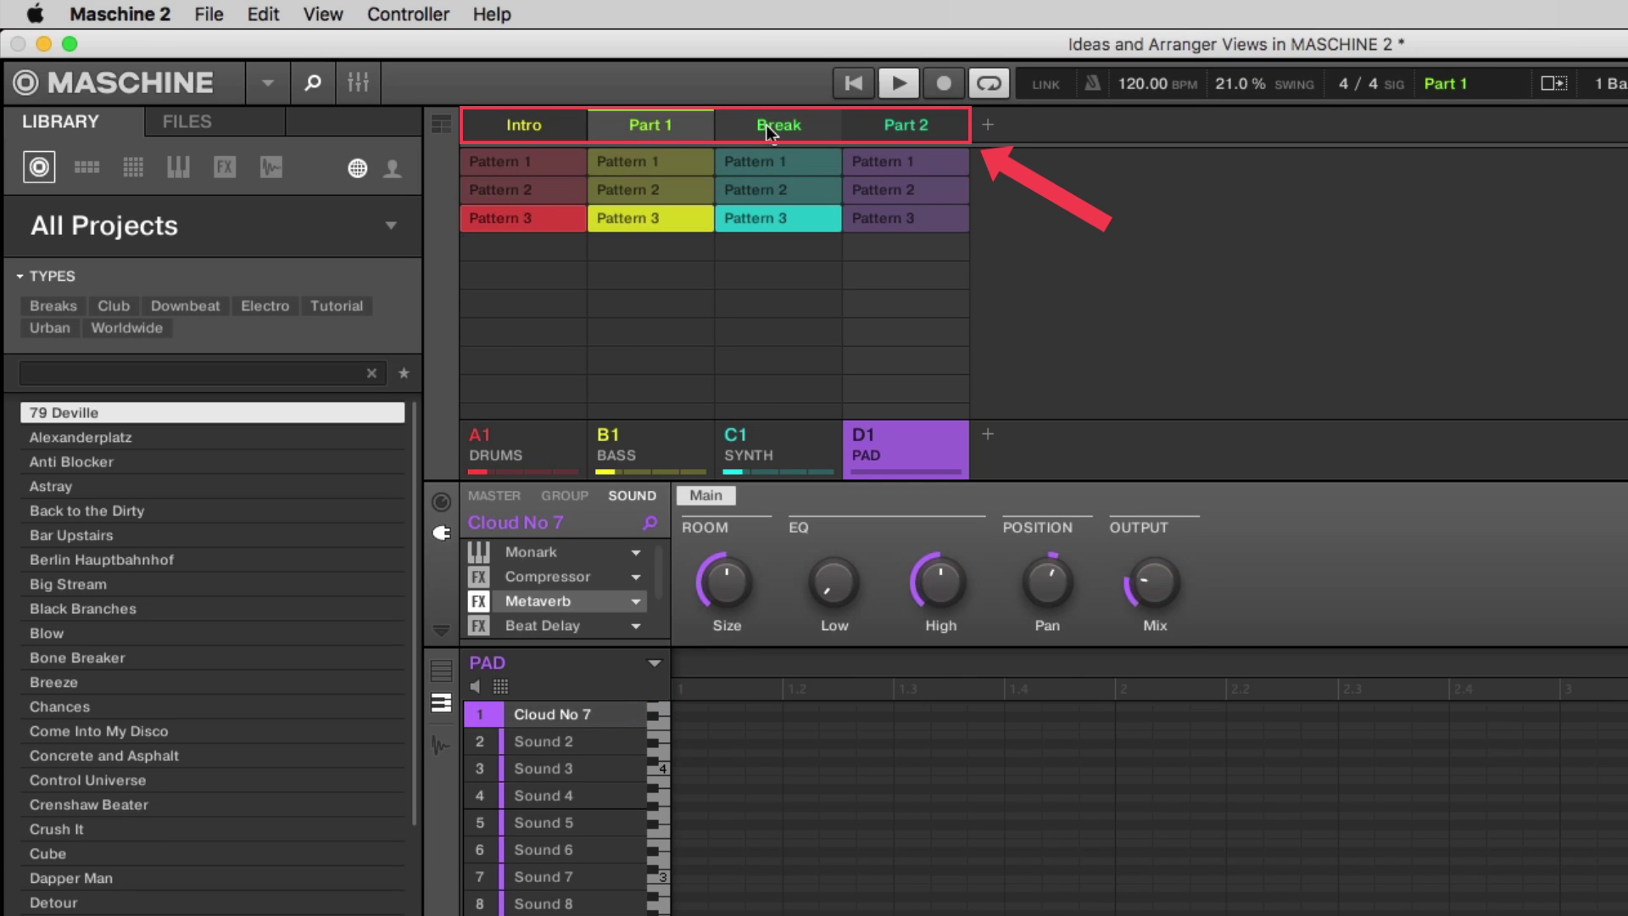
left_click(542, 124)
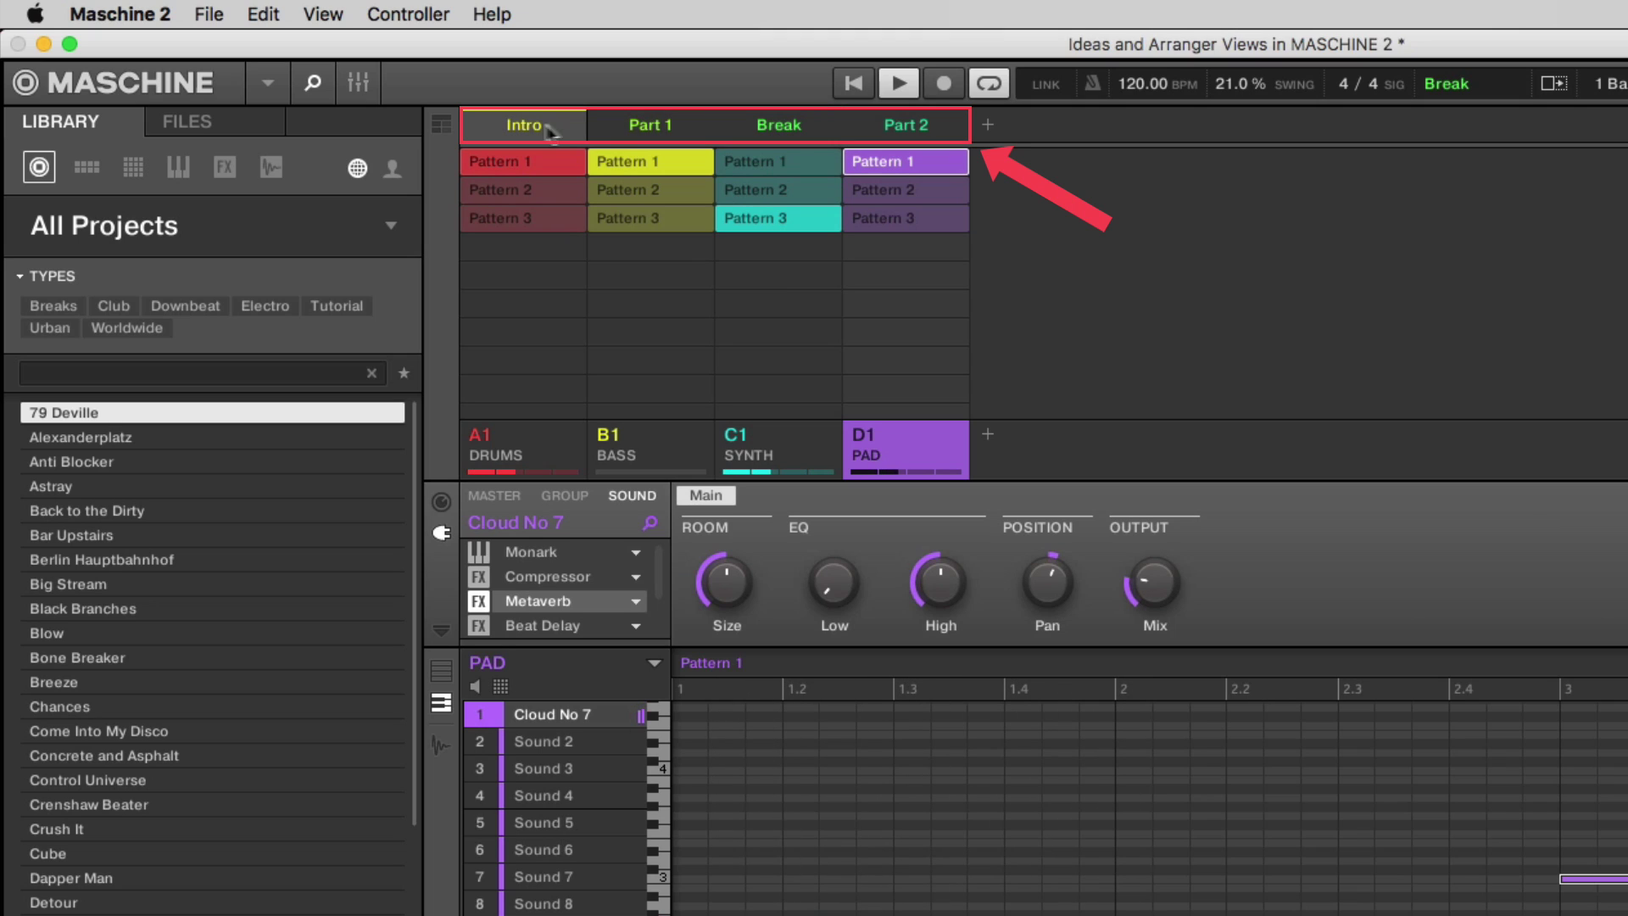
left_click(678, 128)
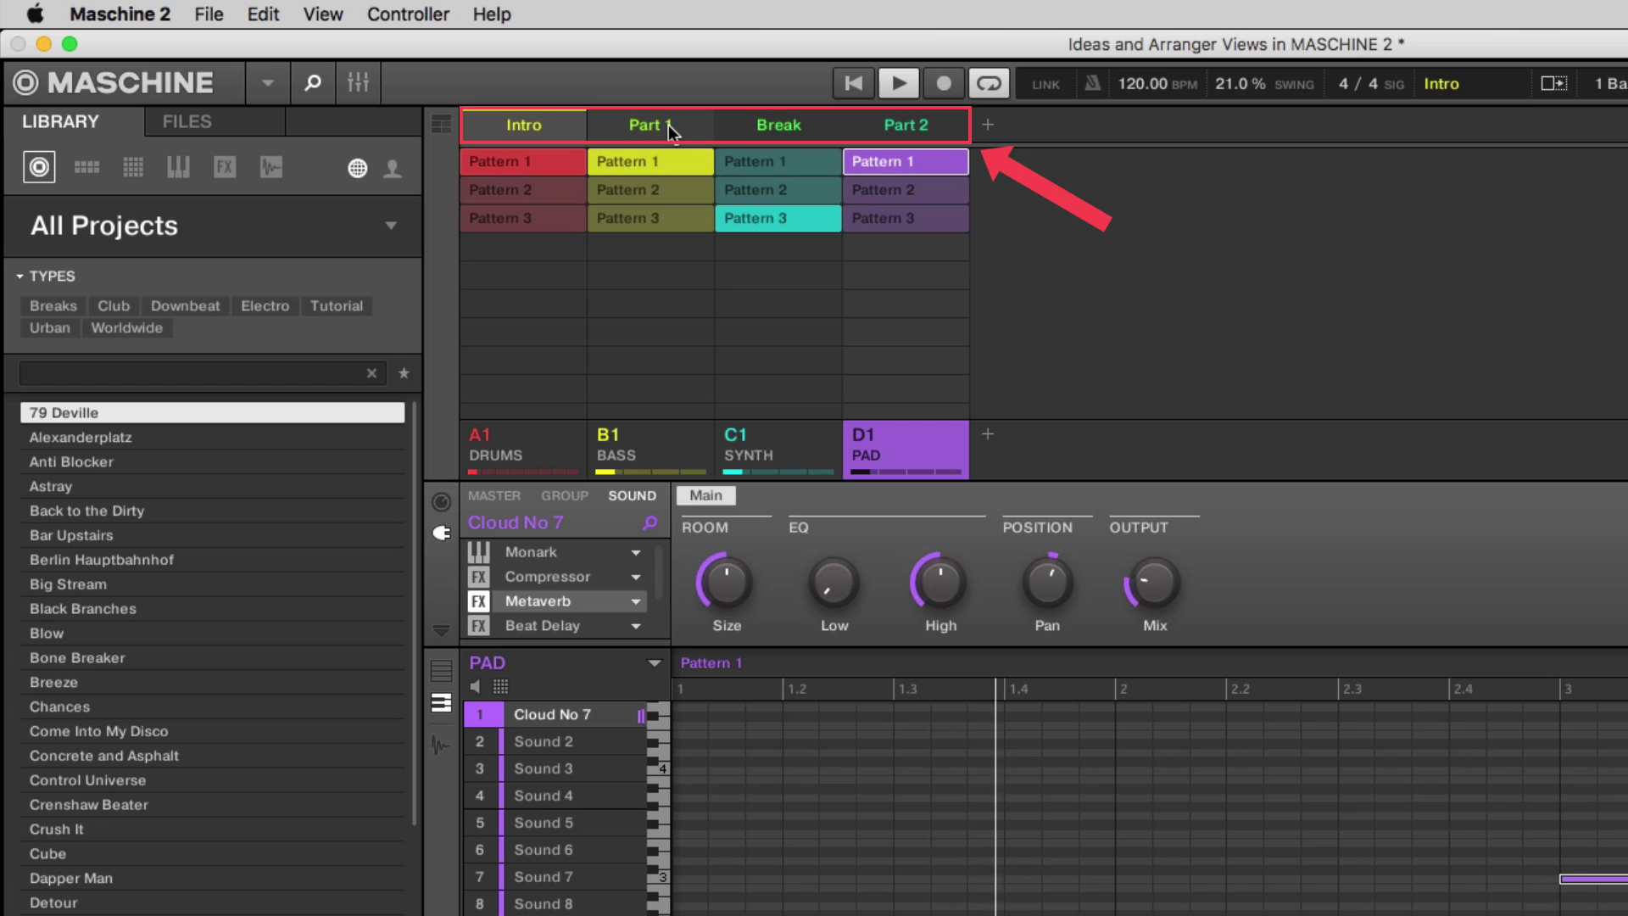
left_click(866, 131)
left_click(772, 133)
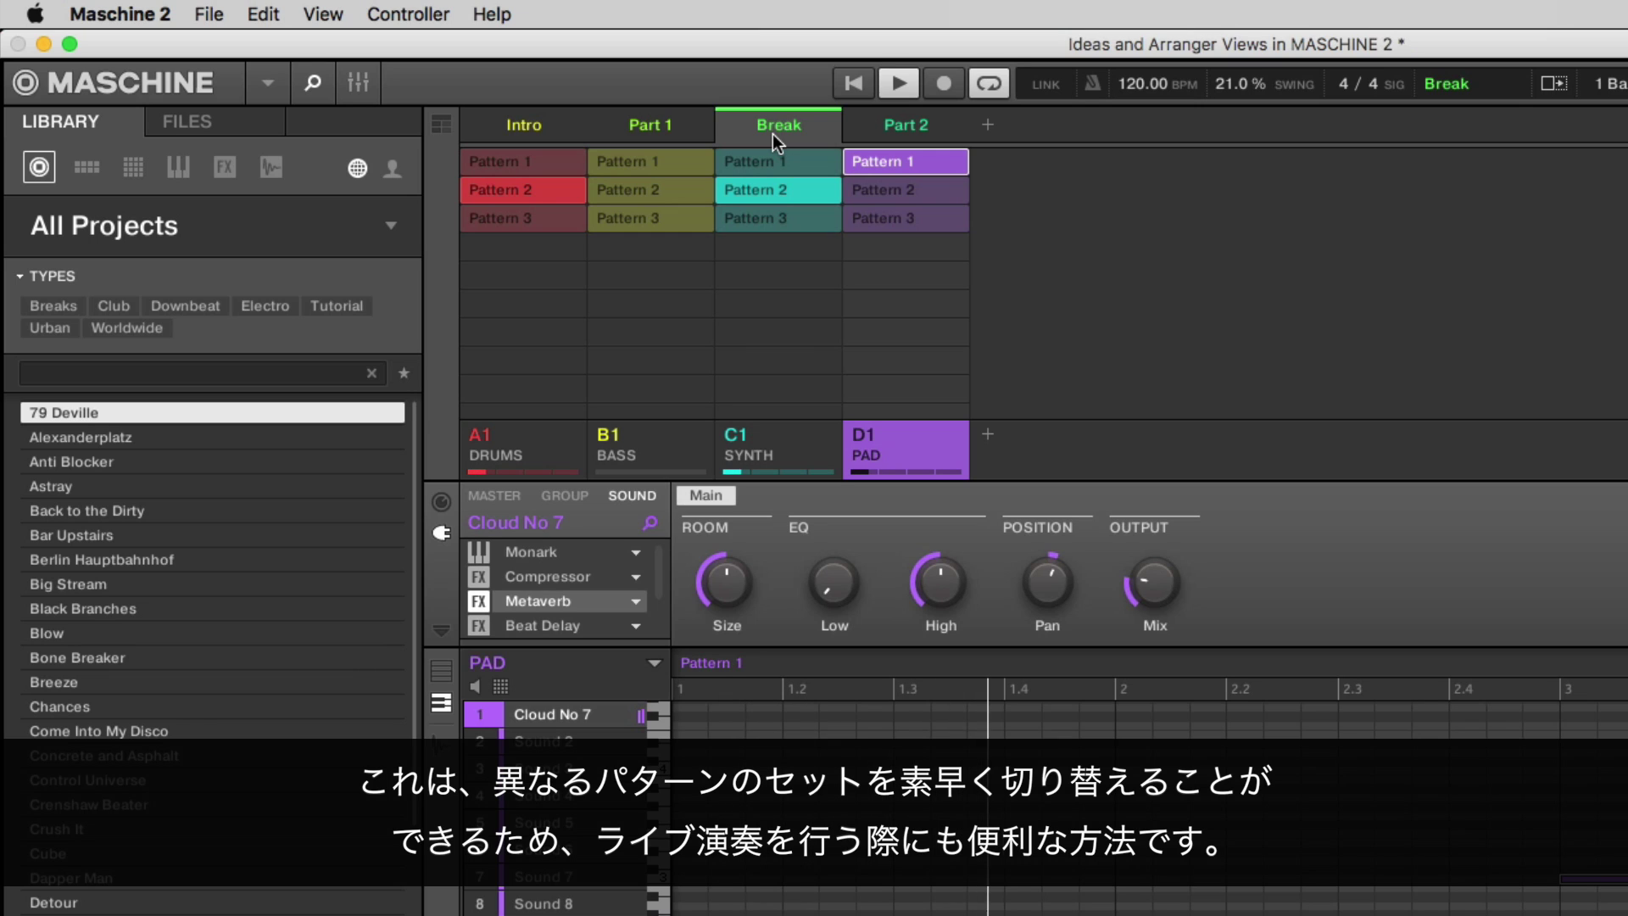
left_click(552, 134)
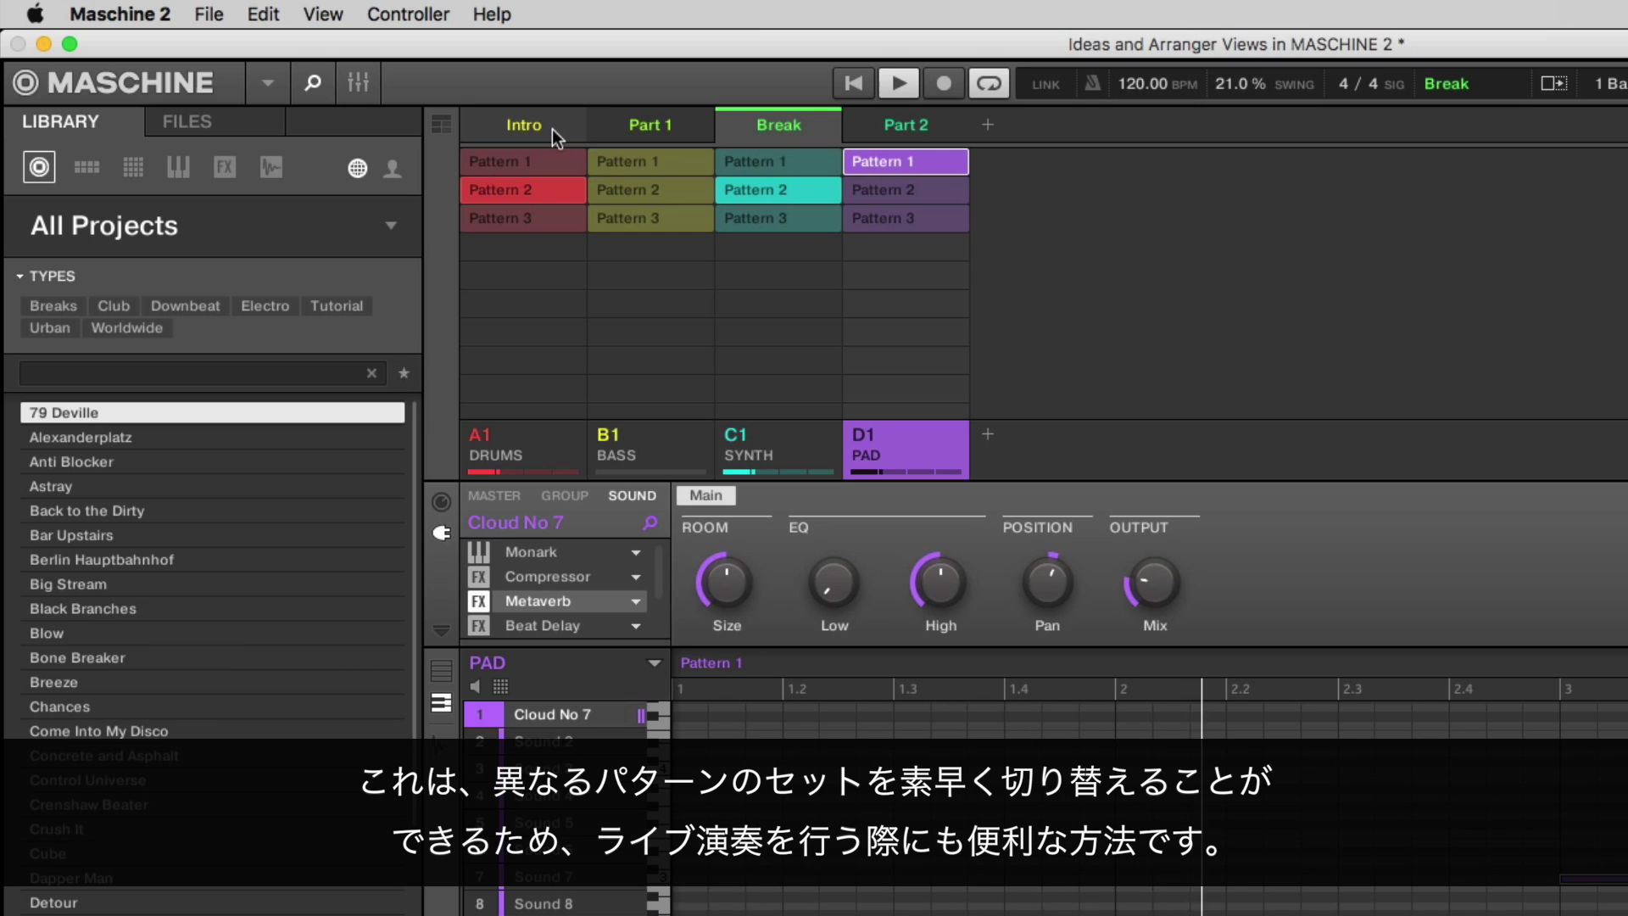
left_click(751, 133)
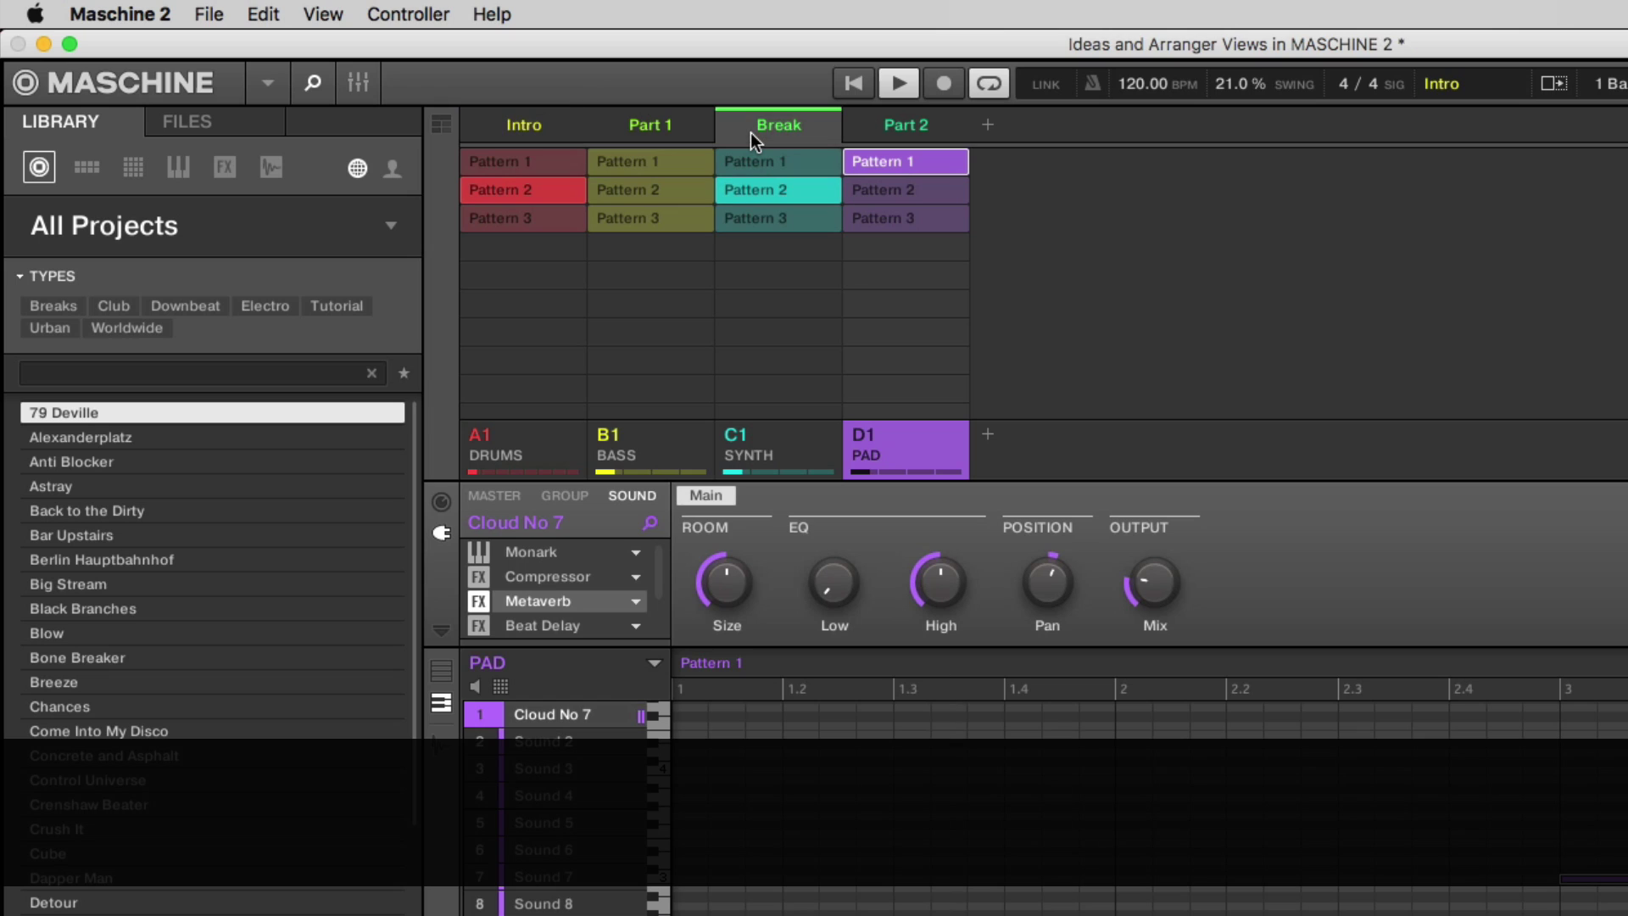
key("space")
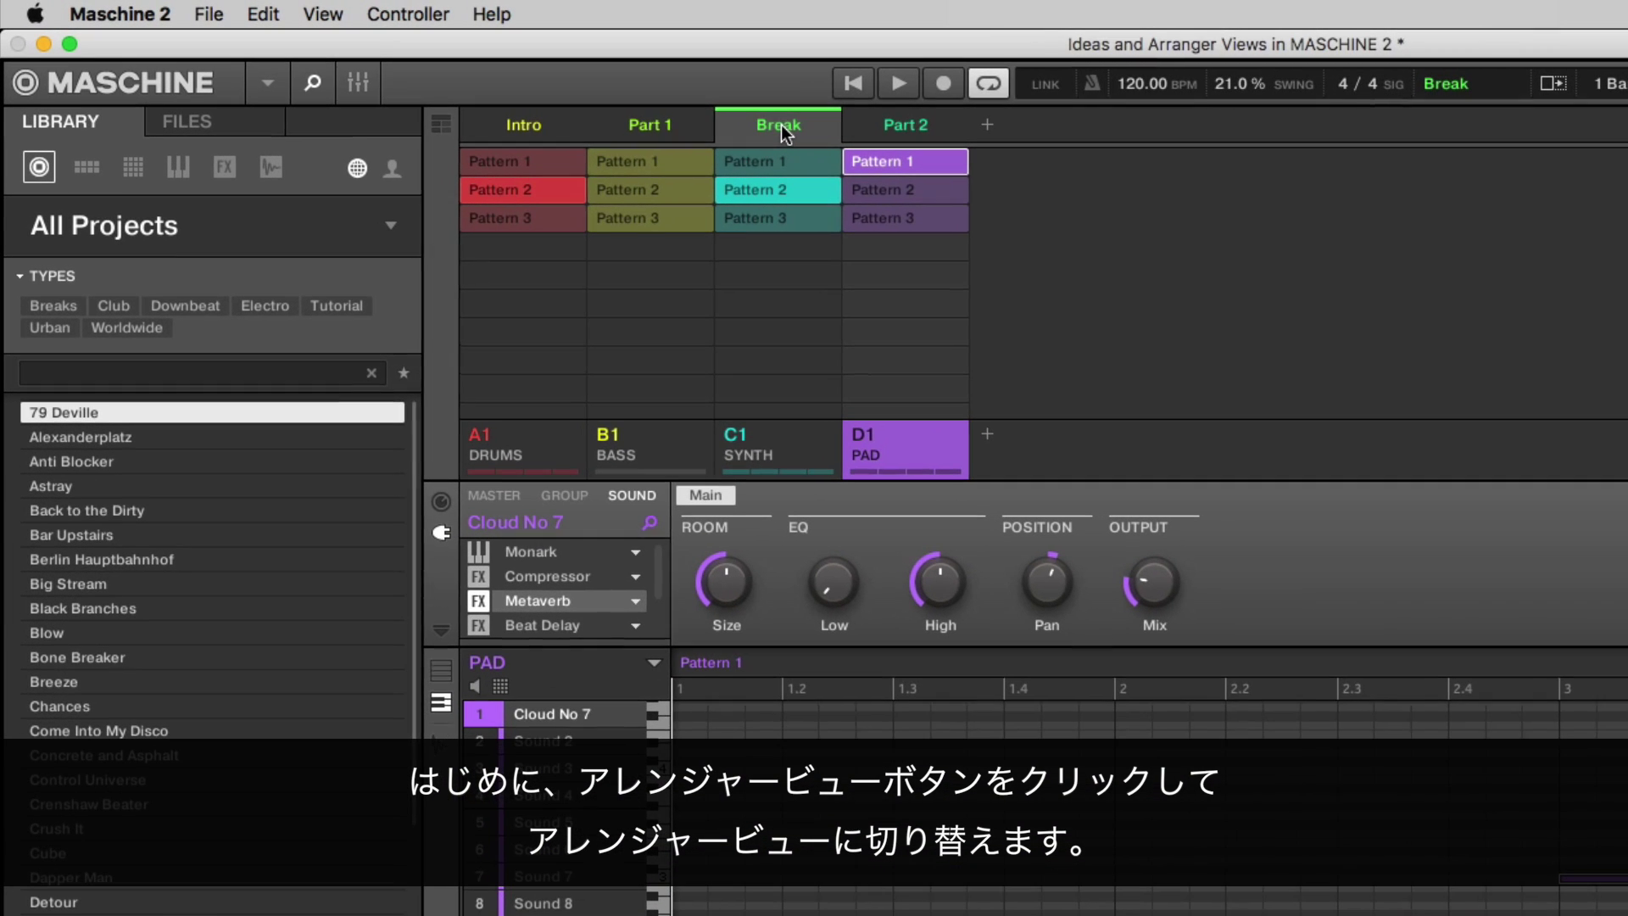
Step: Append the Intro scene at the first bar of the Arranger view's timeline and shorten its section to four bars
left_click(441, 125)
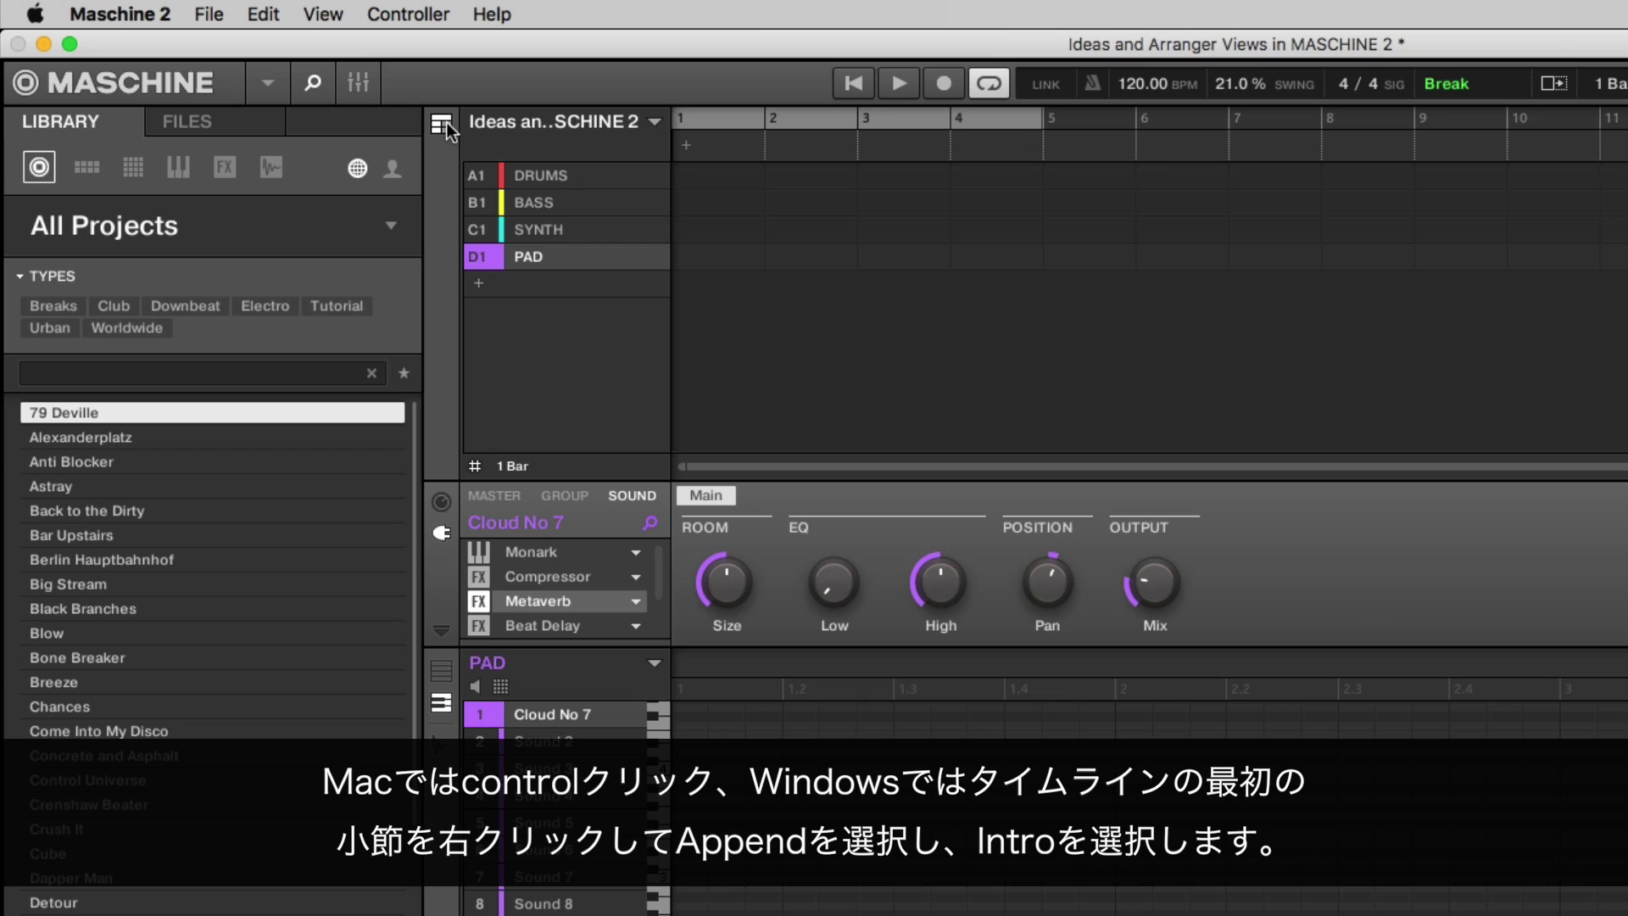
right_click(717, 147)
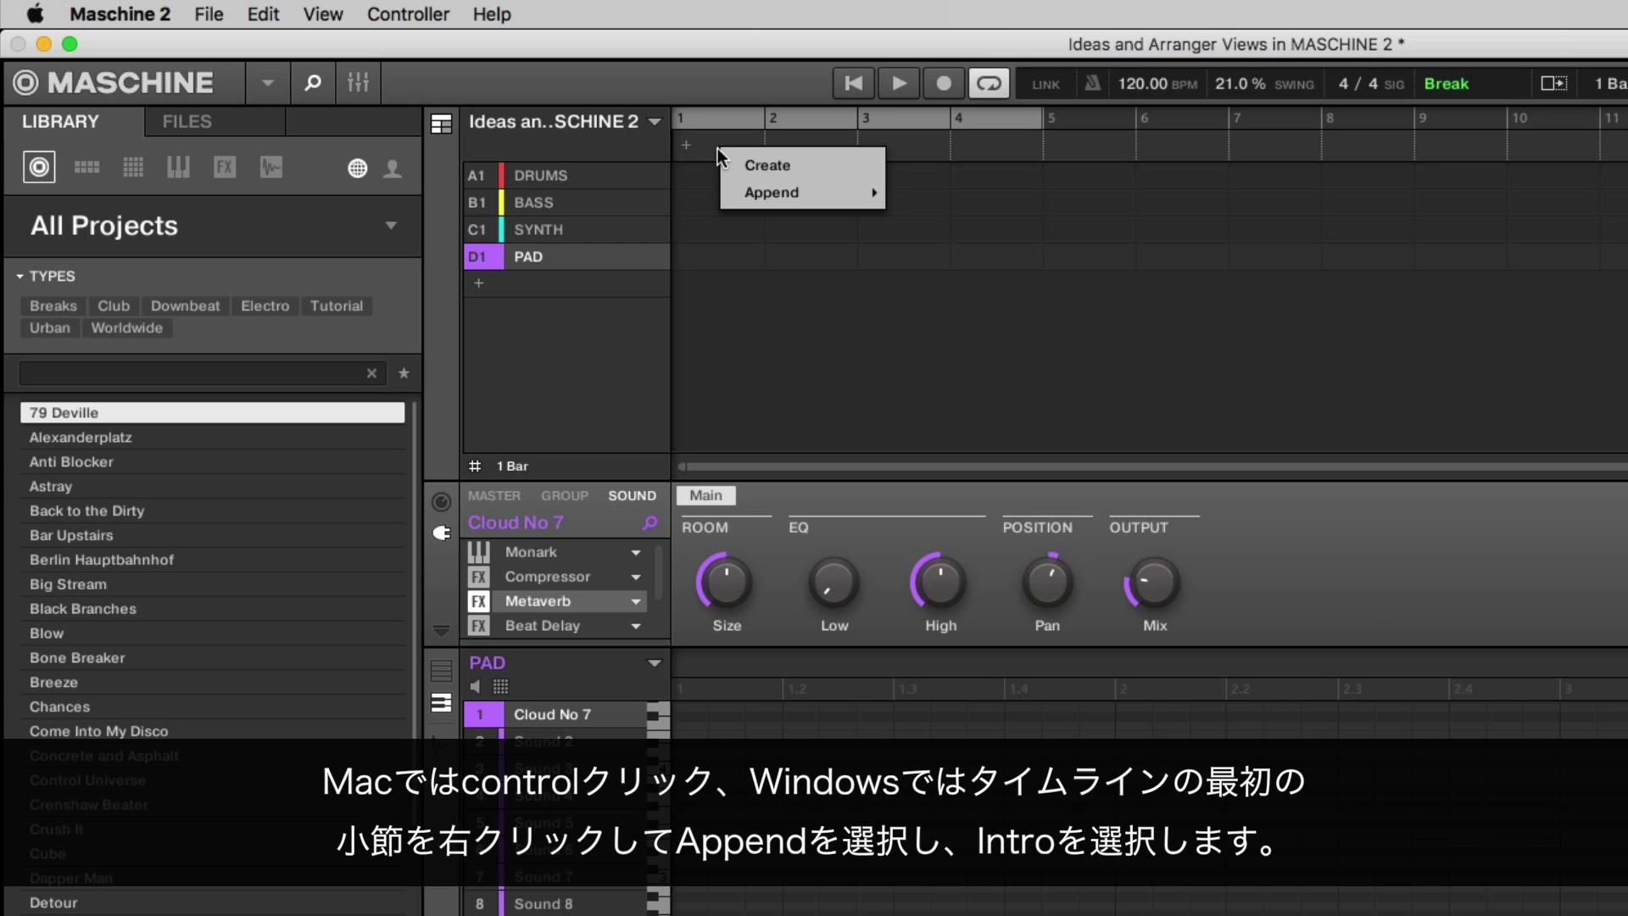
mouse_move(743, 194)
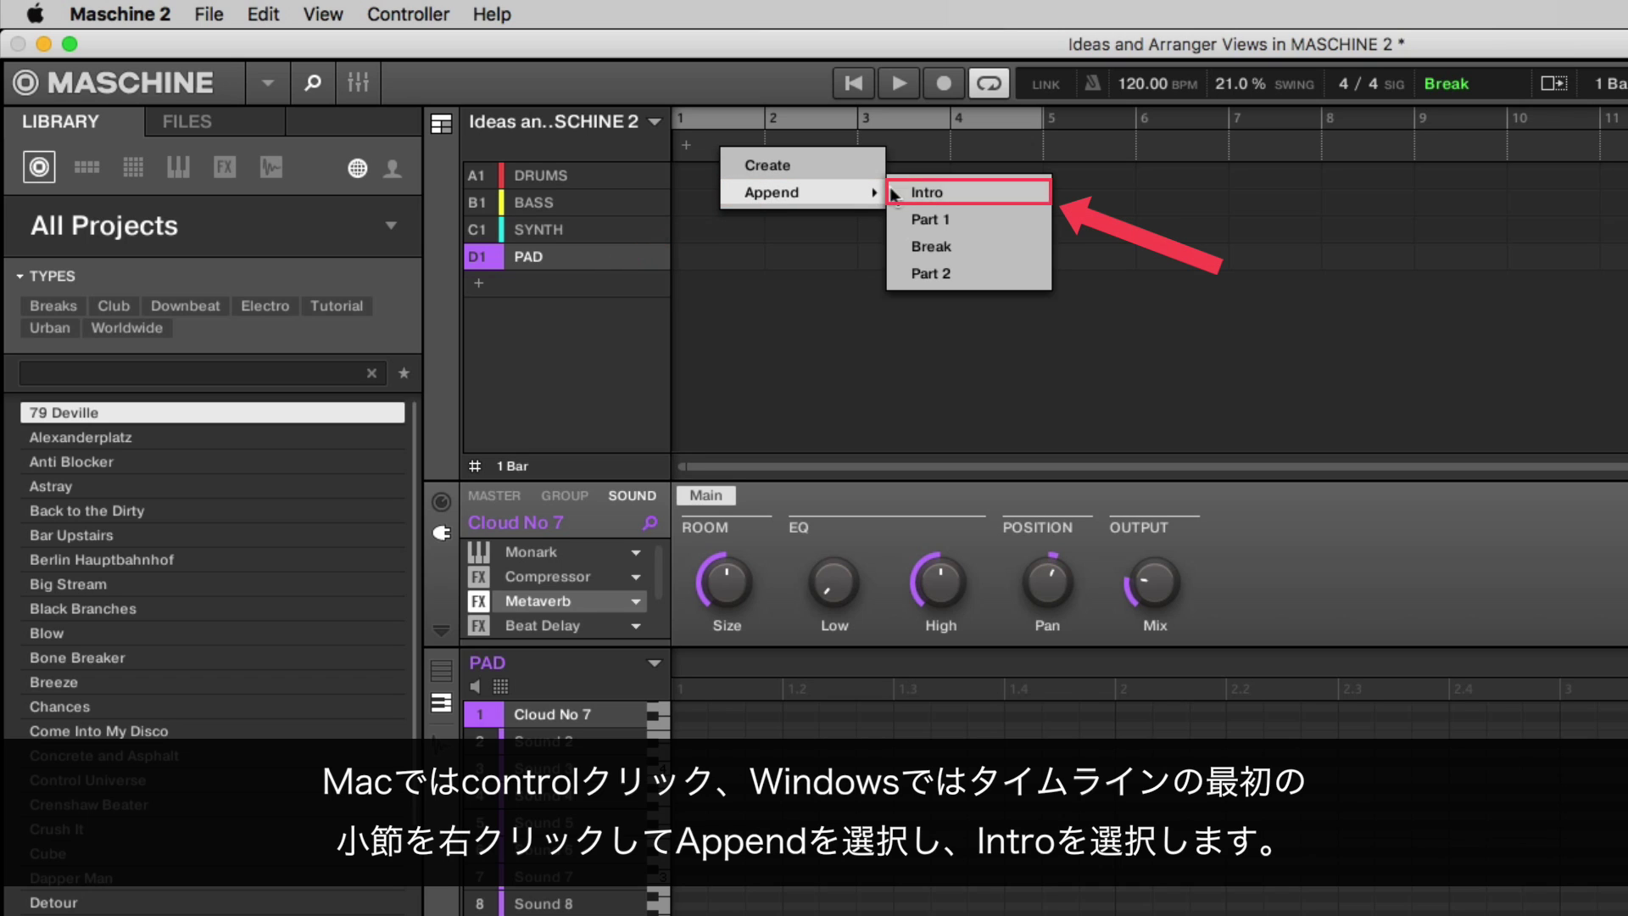
left_click(924, 192)
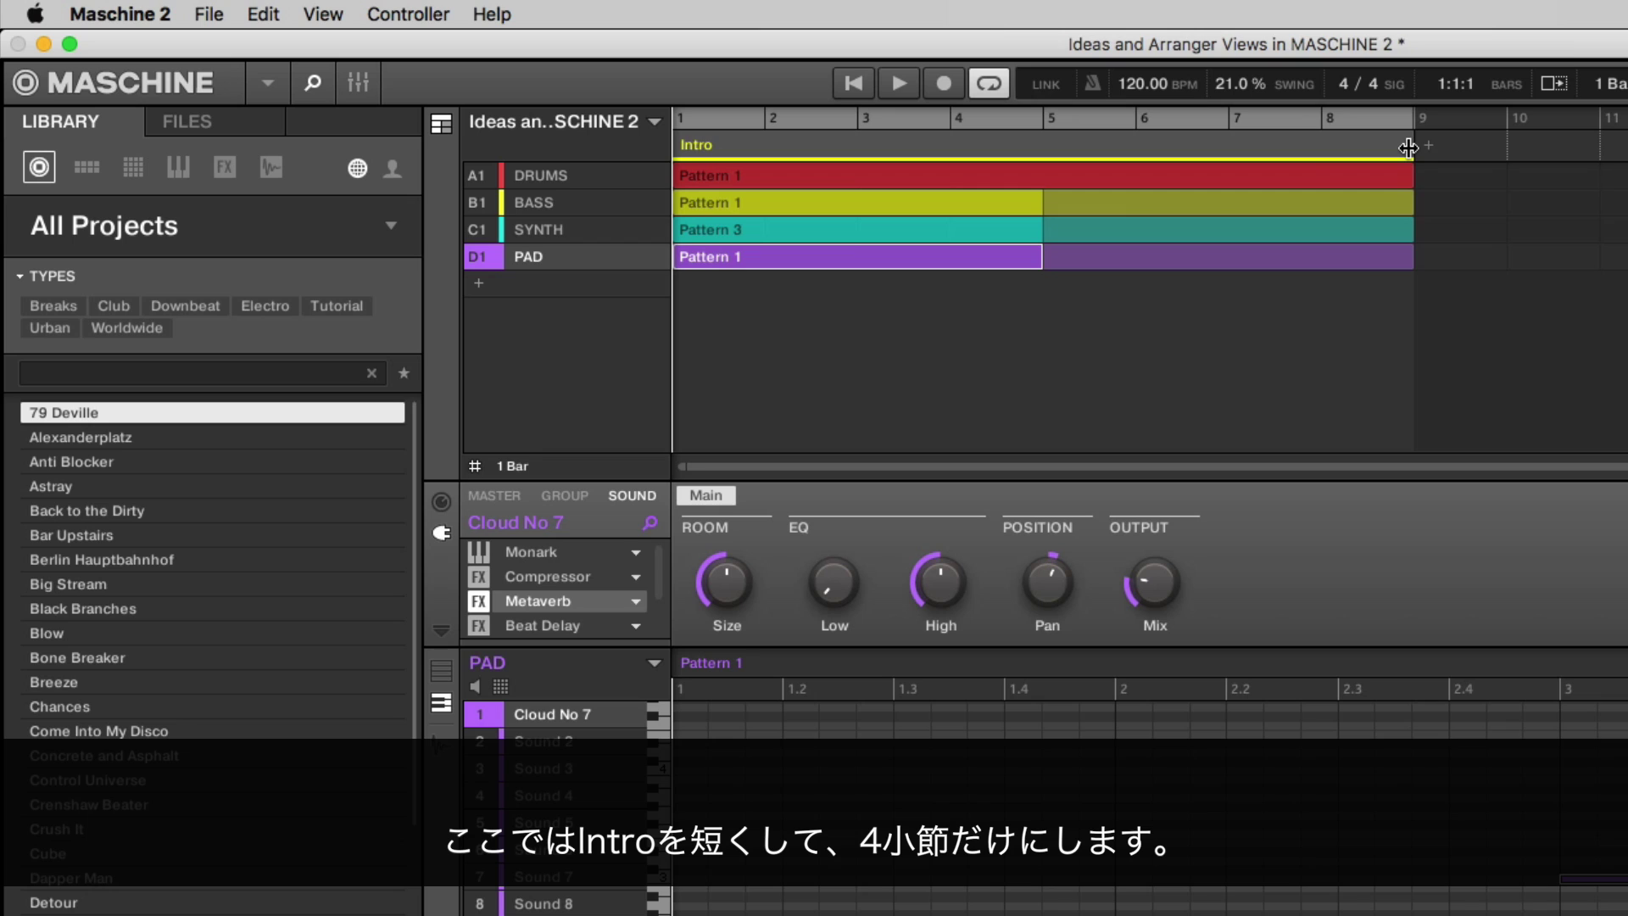
left_click_drag(1405, 148, 1051, 151)
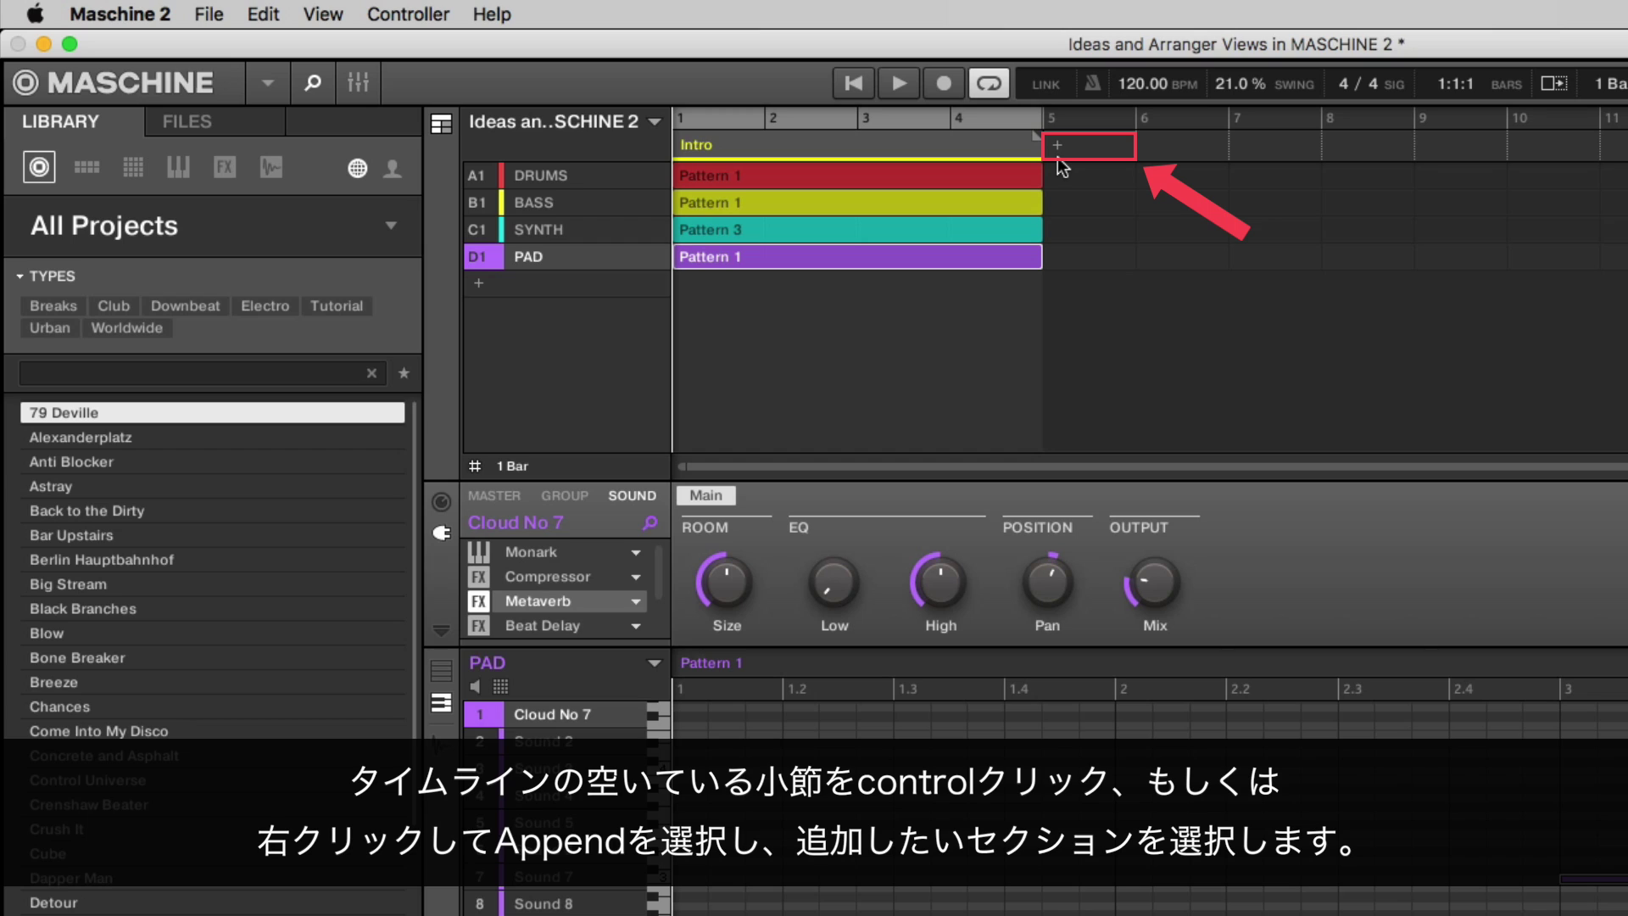
Step: Append the Part 1 scene to the timeline directly after the Intro section
right_click(1096, 149)
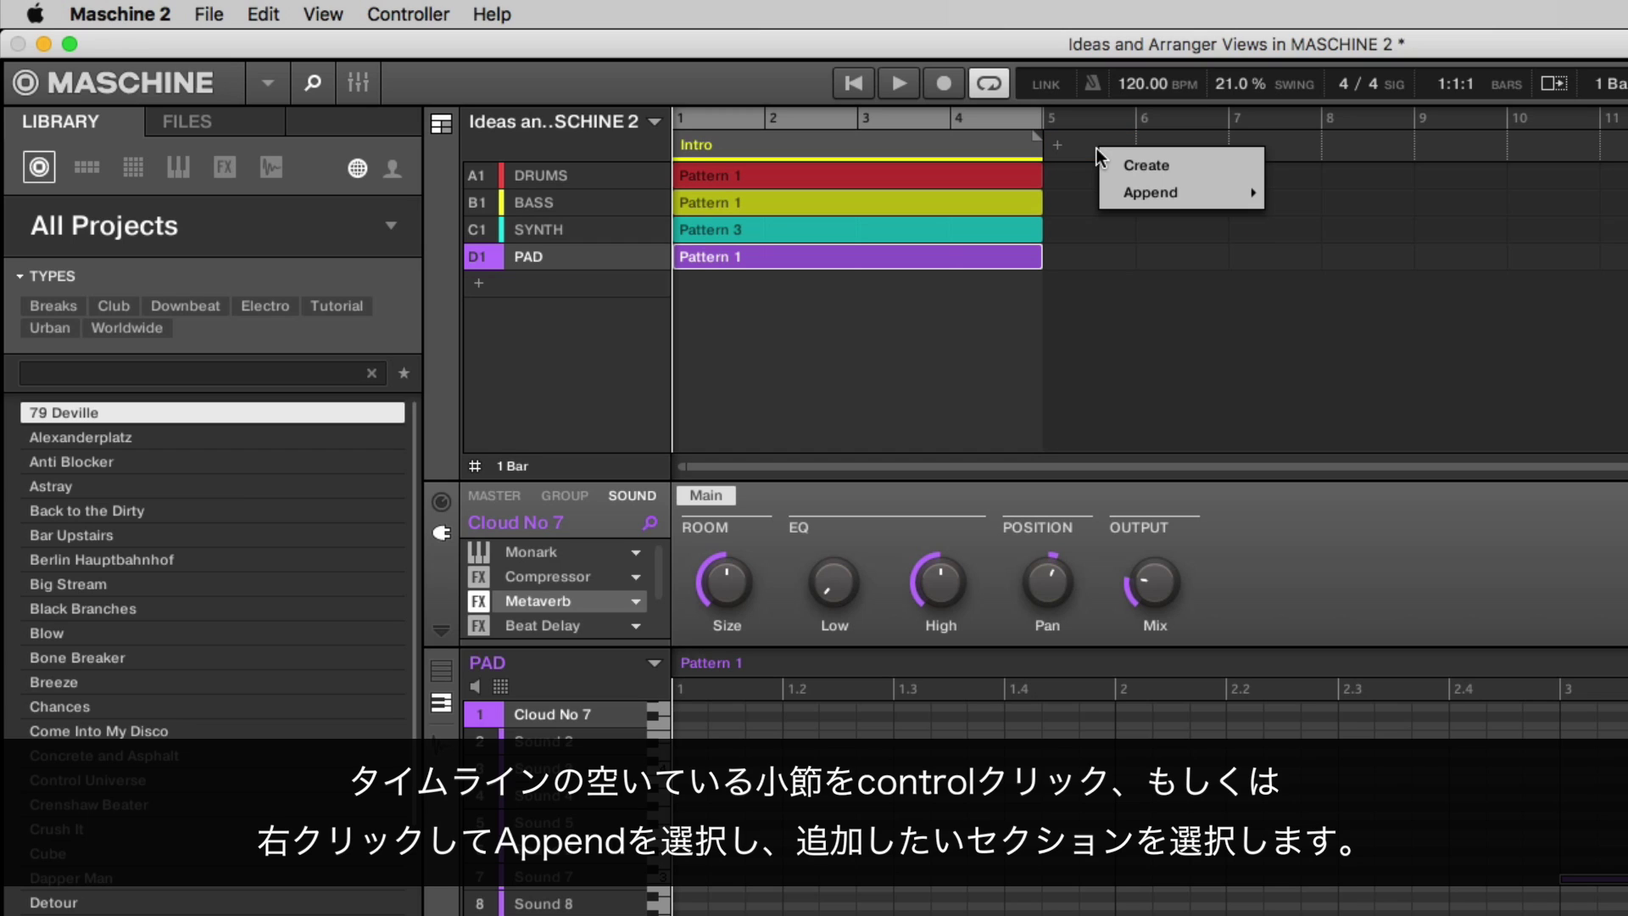
mouse_move(1132, 196)
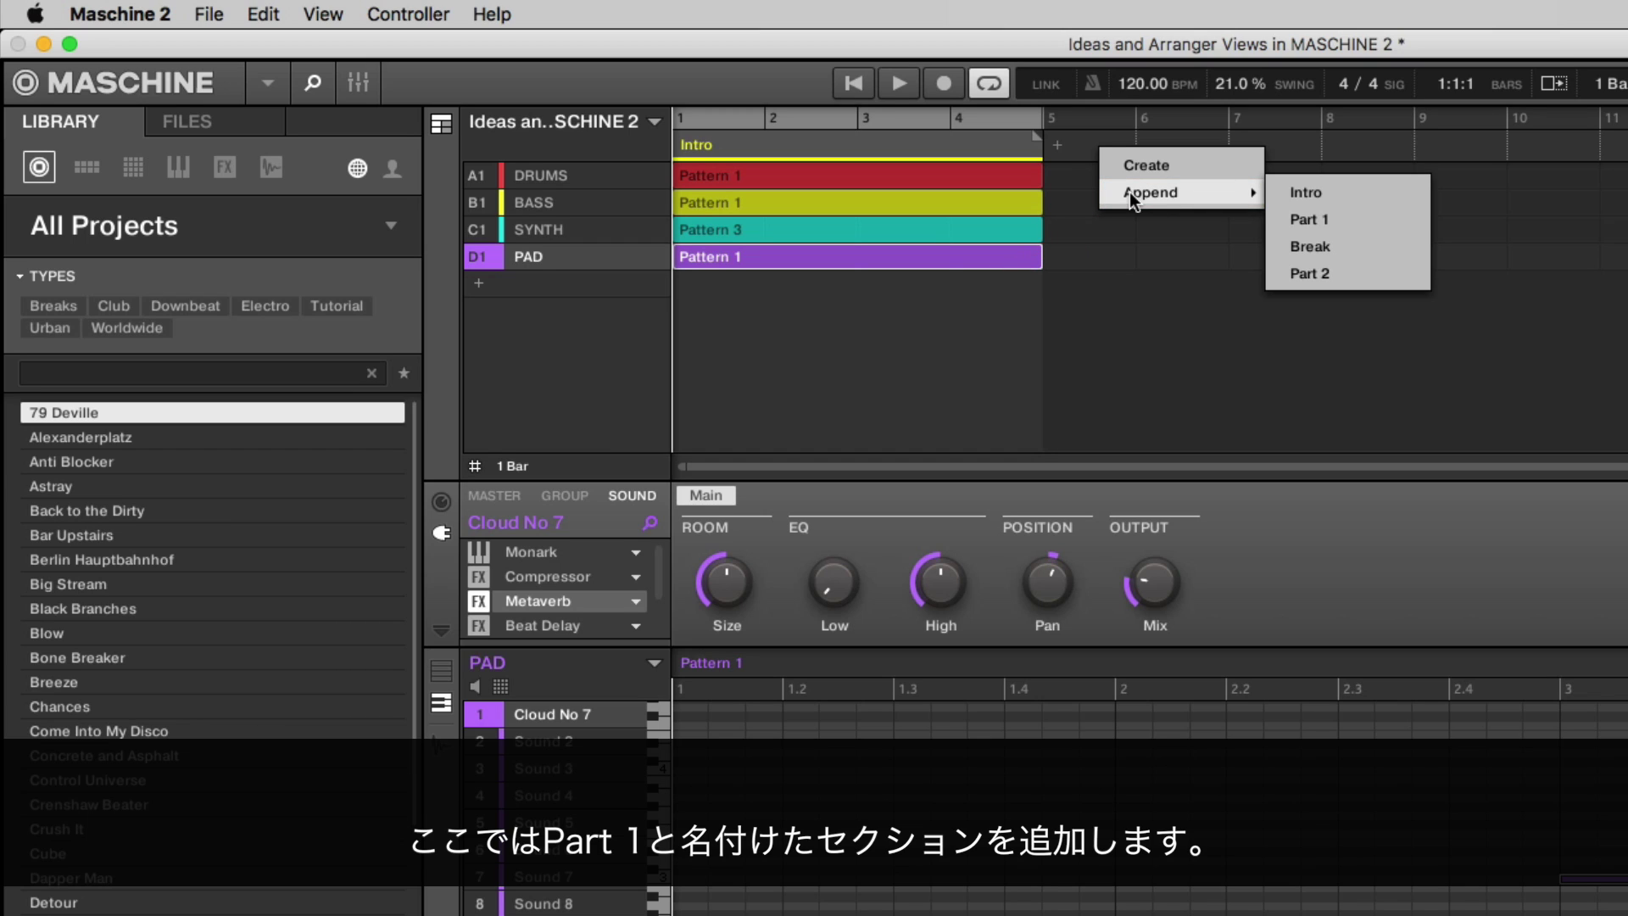
left_click(1305, 219)
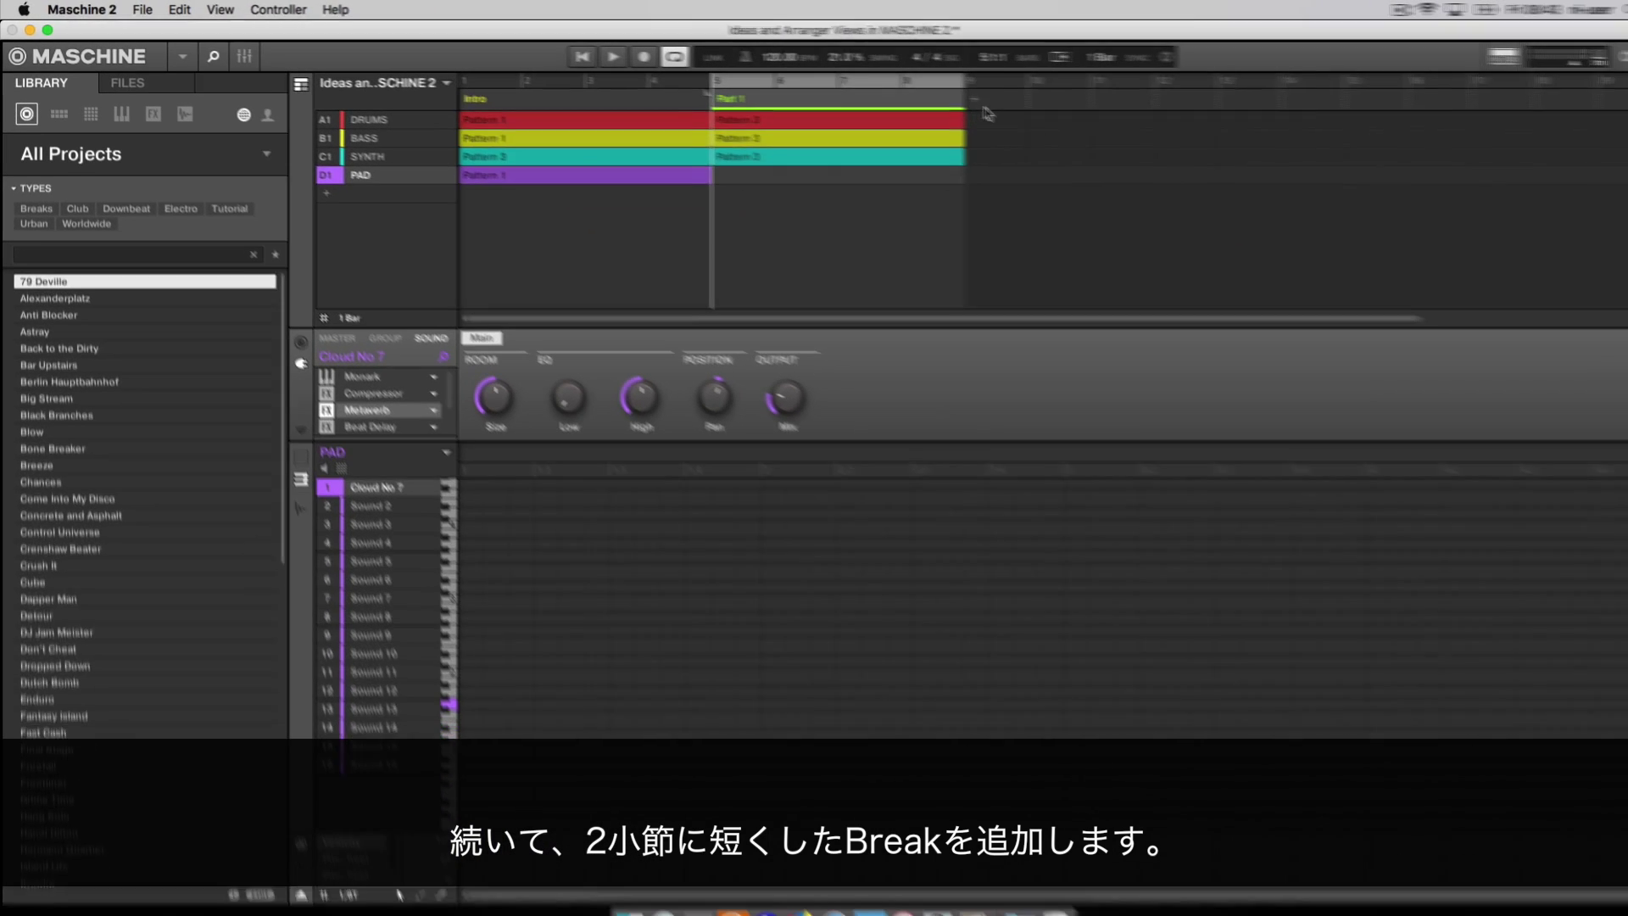
Step: Append the Break scene after Part 1 and shorten its section to two bars
right_click(1456, 146)
mouse_move(1496, 191)
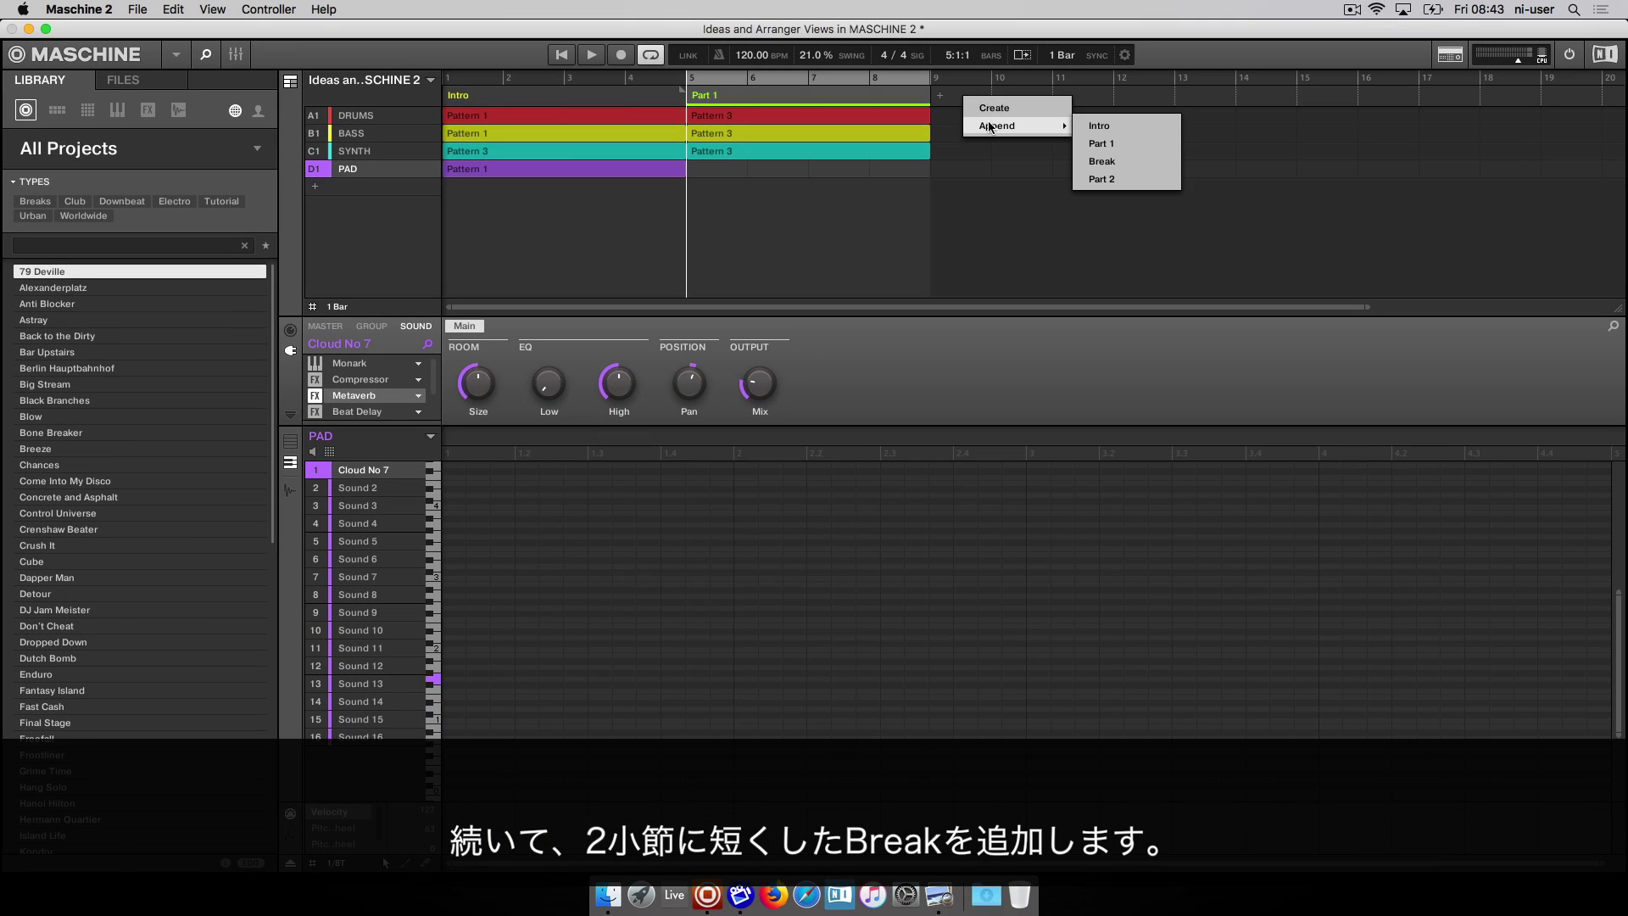
left_click(1102, 161)
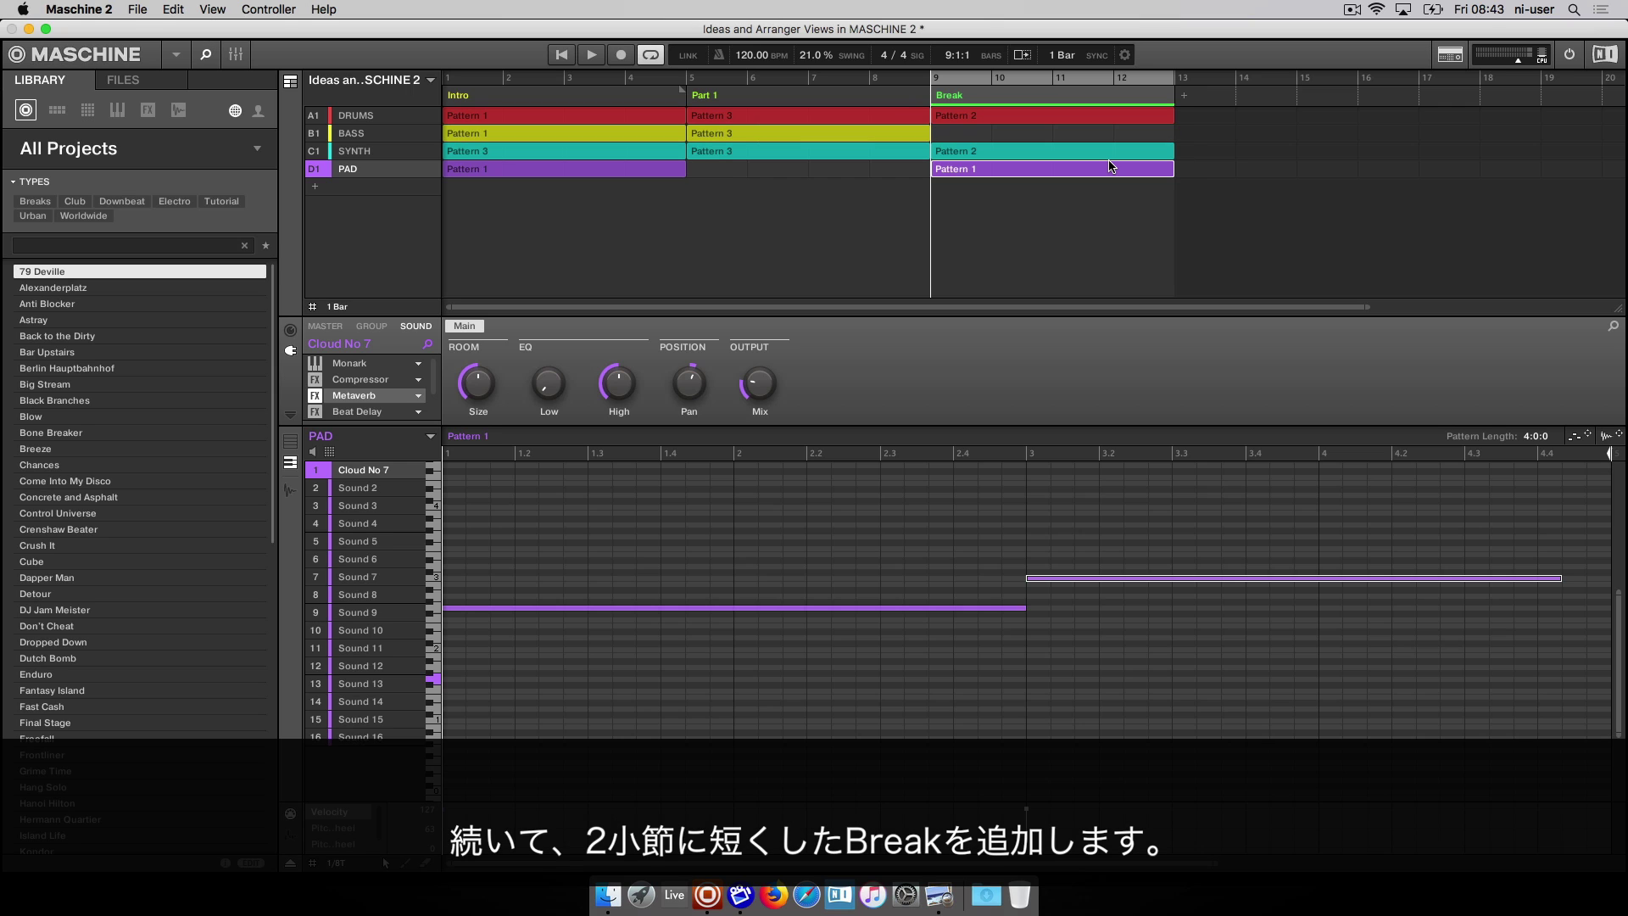
left_click_drag(1171, 95, 1049, 105)
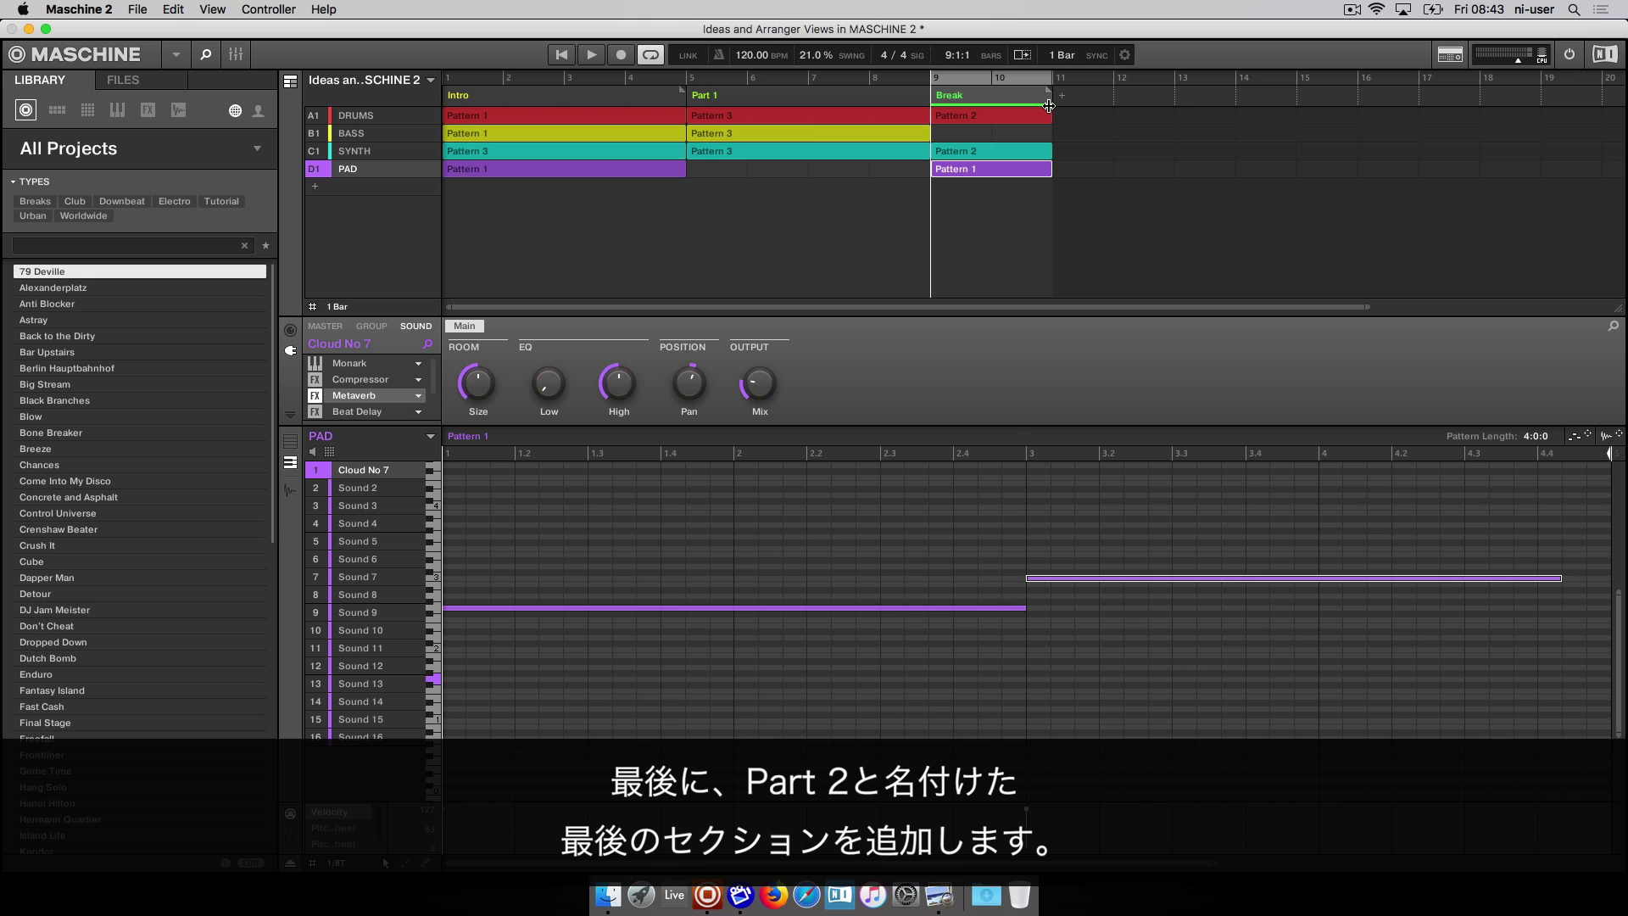
Step: Append the Part 2 scene to the timeline directly after the shortened Break section
right_click(1091, 104)
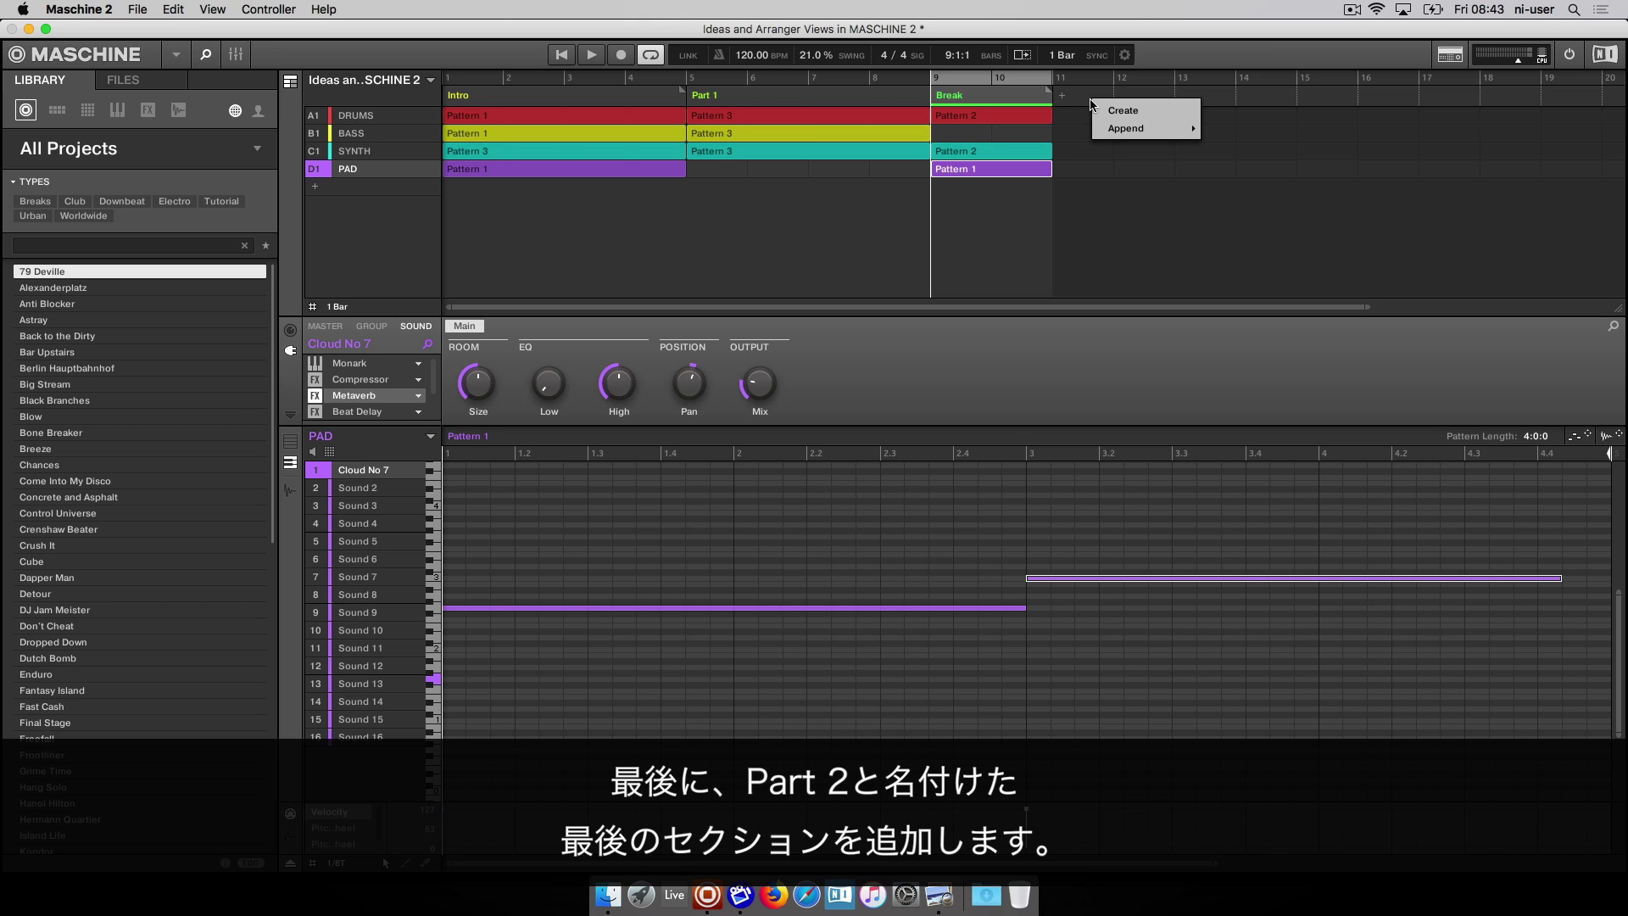
mouse_move(1107, 128)
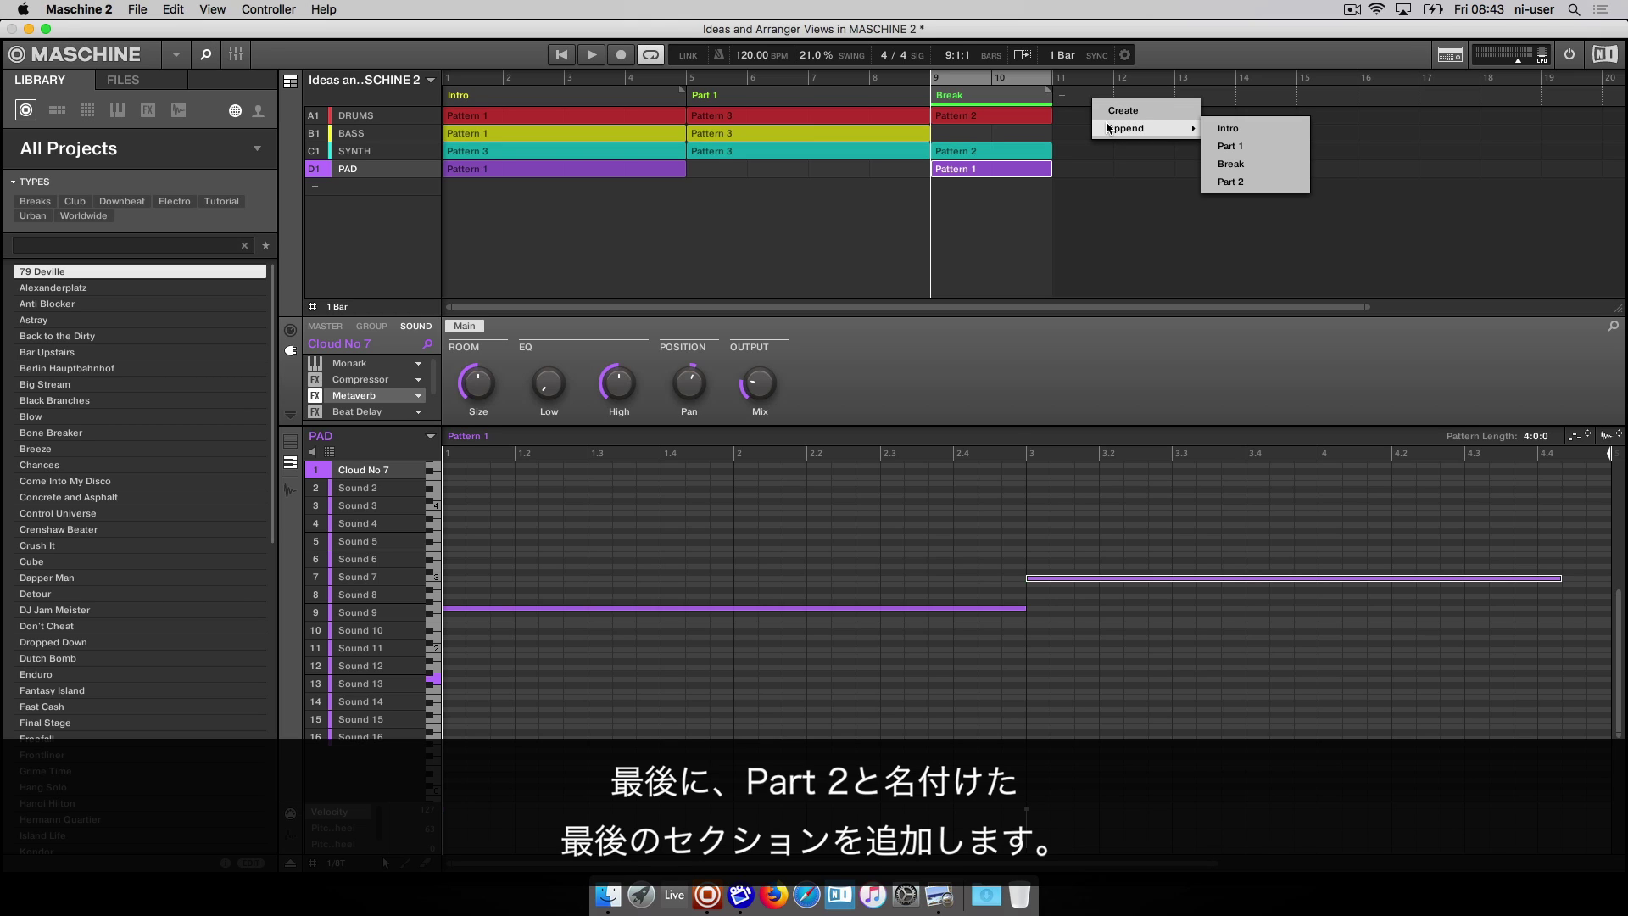
left_click(1235, 182)
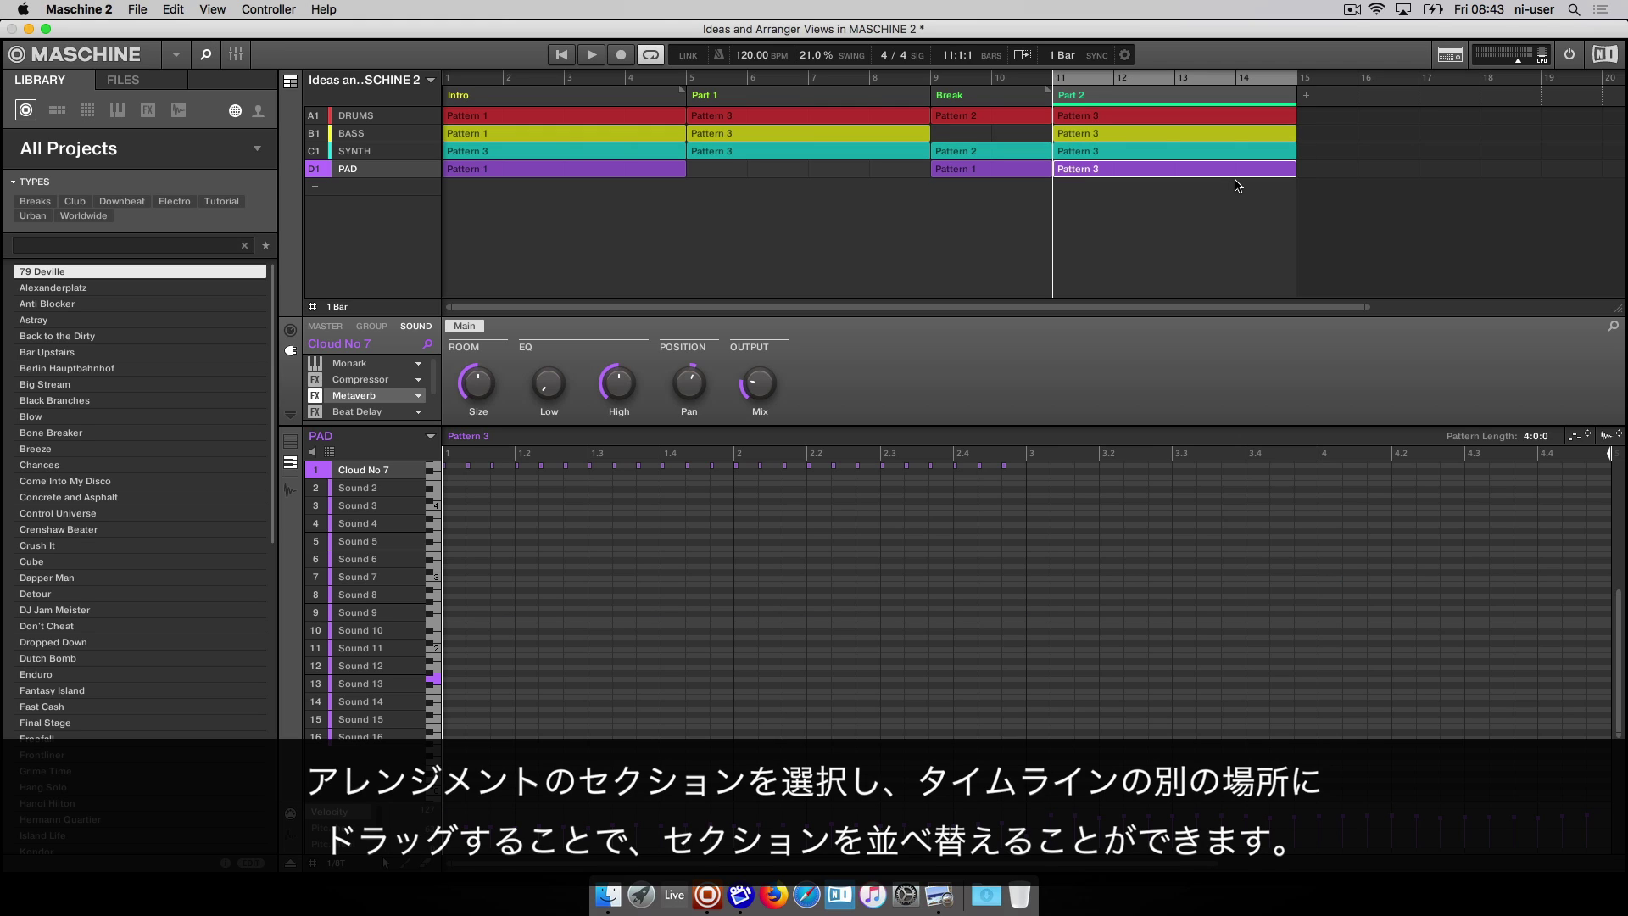
Step: Try moving the Part 1 section to after Break on the timeline, and undo the reordering
left_click(897, 100)
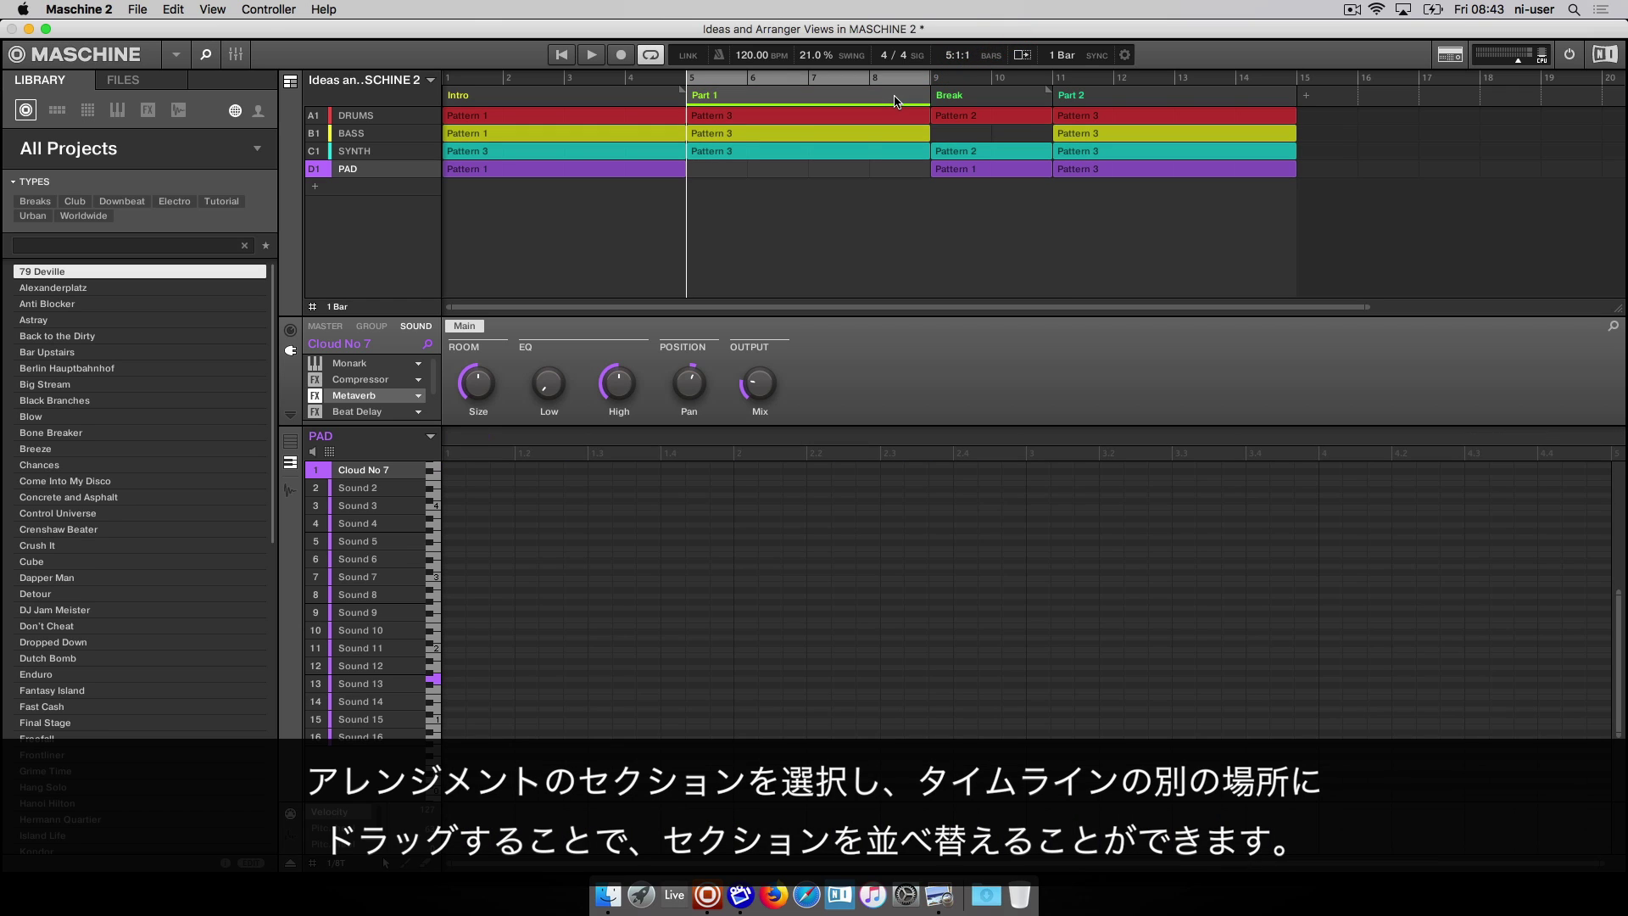
left_click_drag(805, 95, 1052, 103)
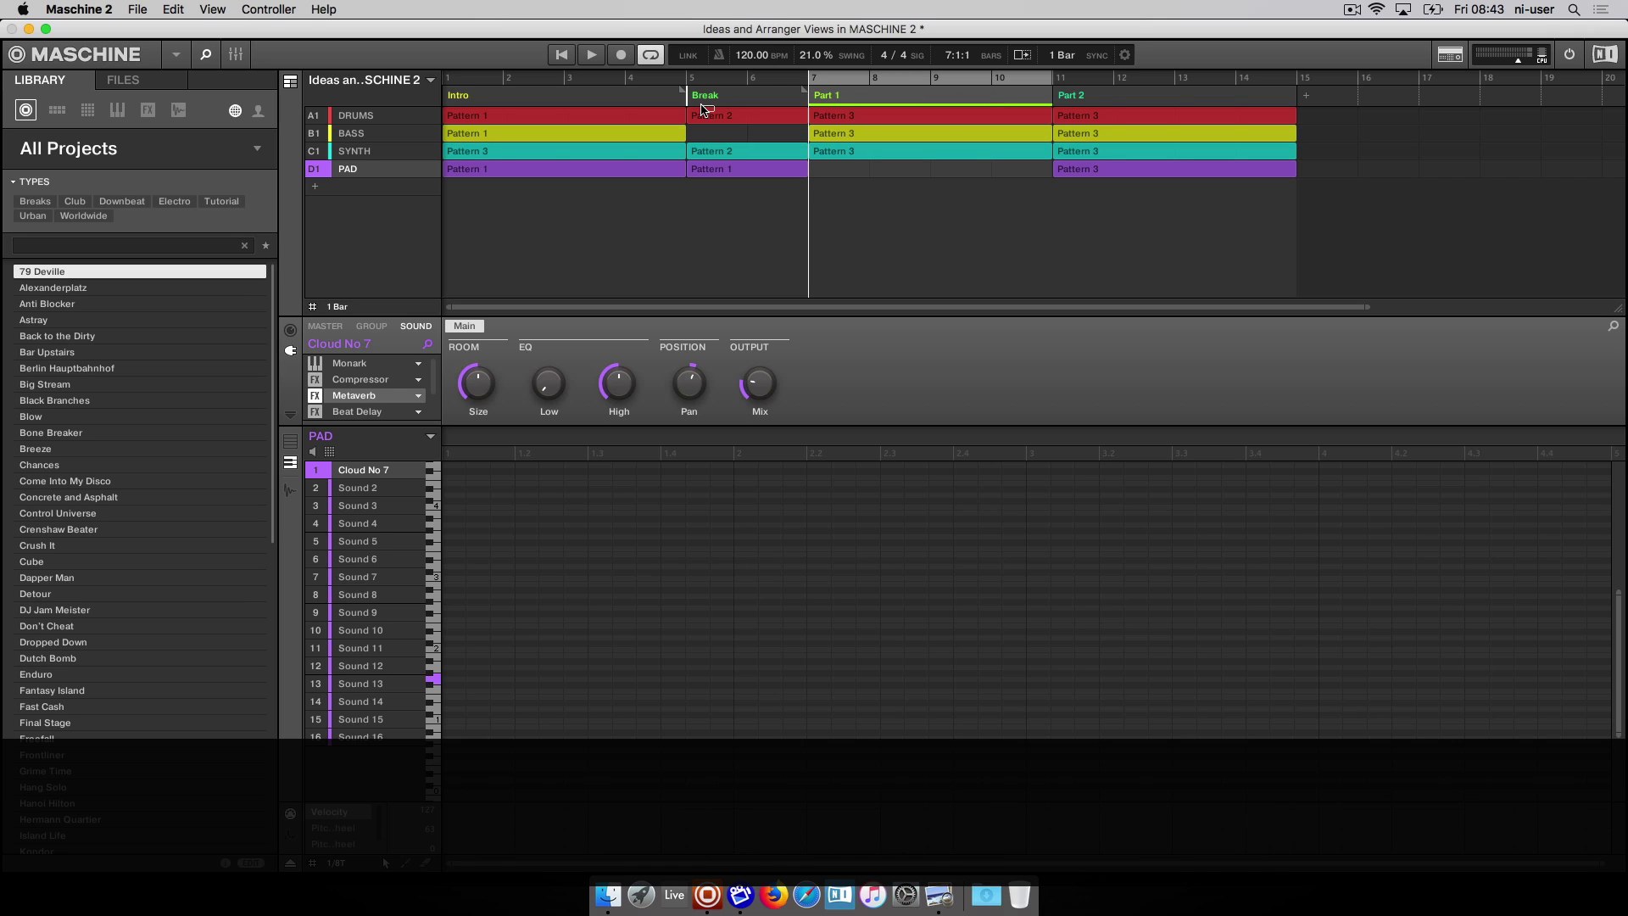
key("super+z")
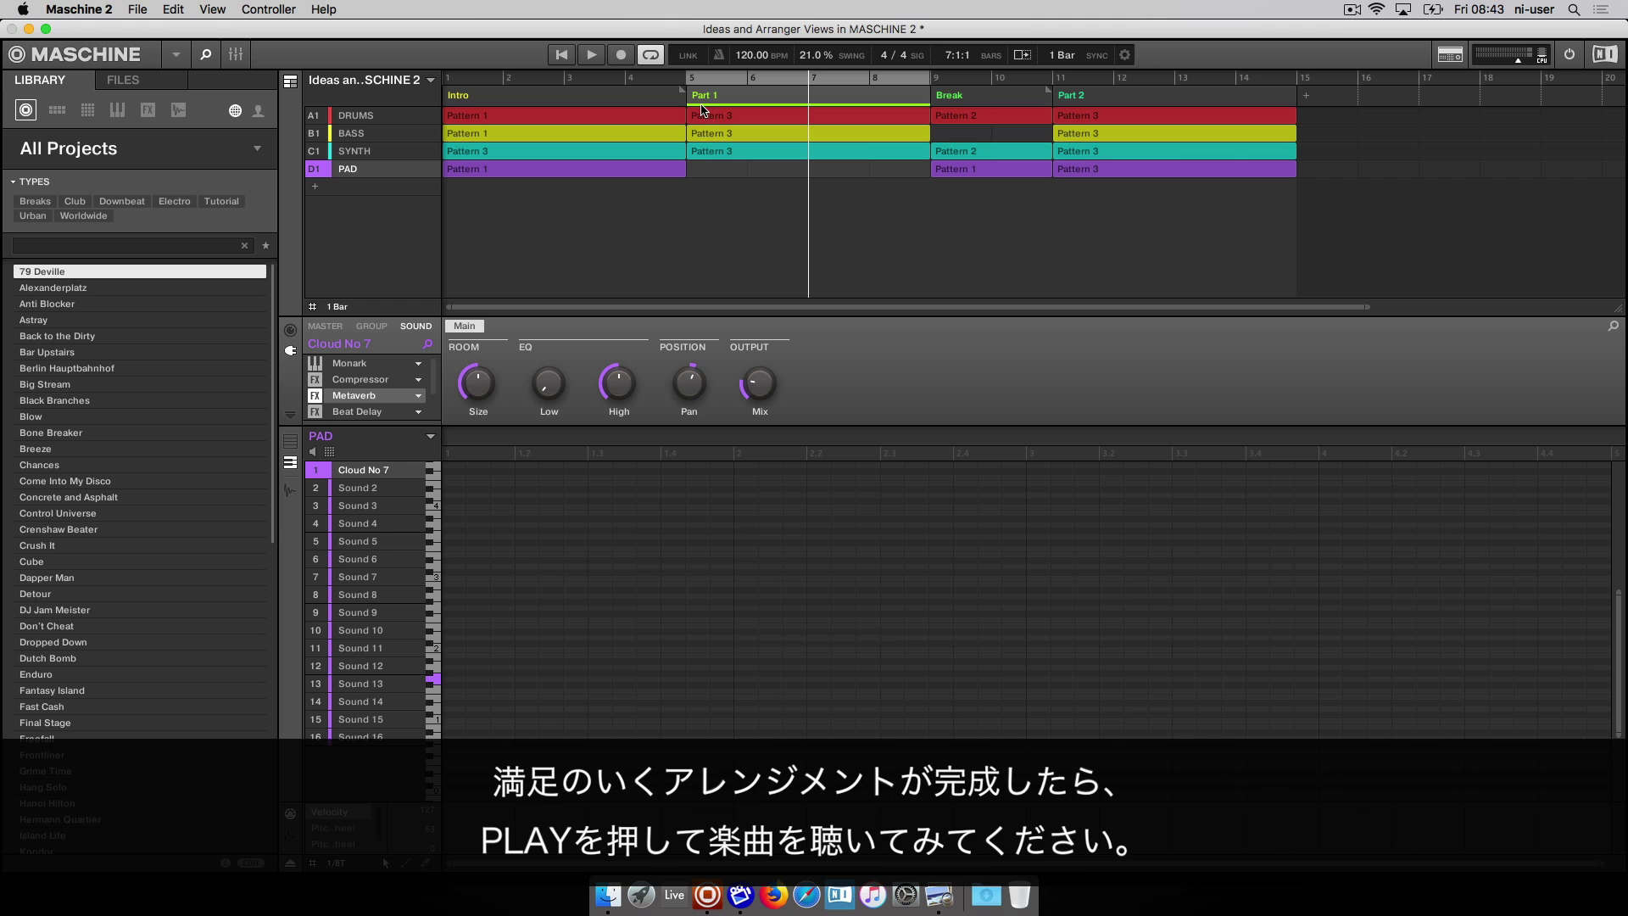
Step: Select the Intro section and play the arrangement from its start with looping off
left_click(527, 96)
left_click(592, 56)
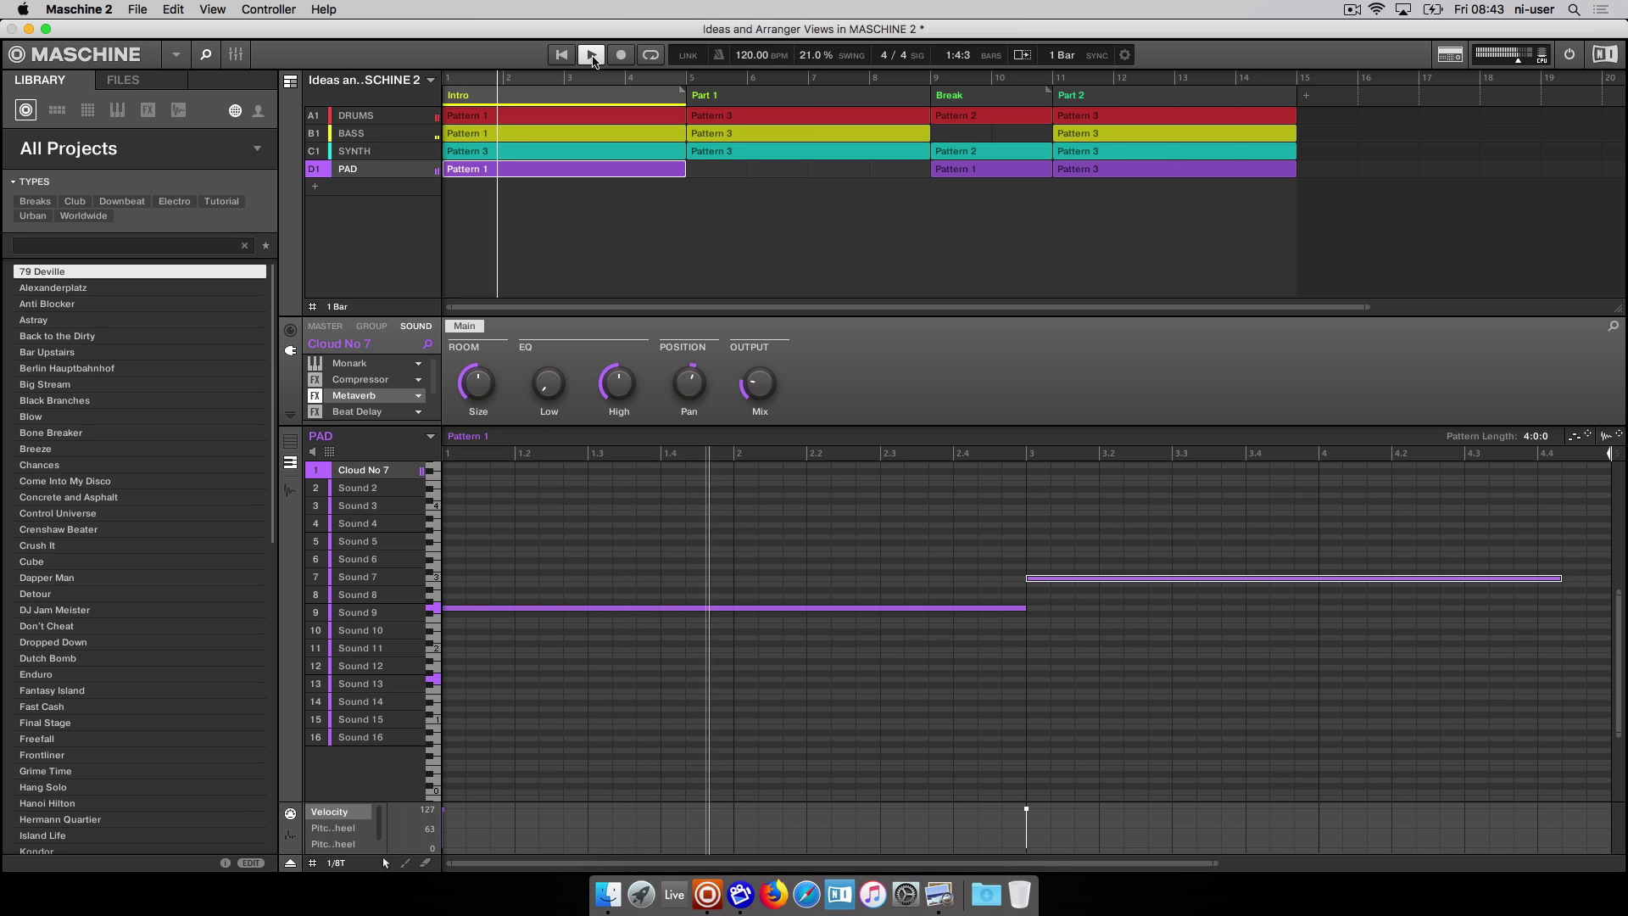